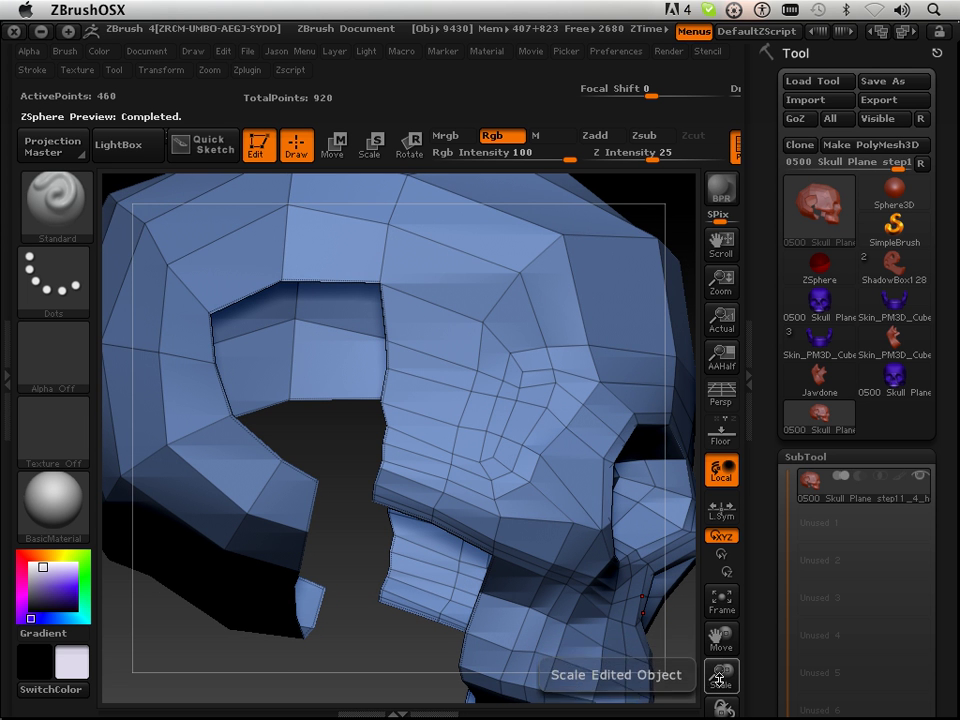
# Step: Connect a front-border vertex of the skull's side hole to the rear border, closing the hole's uppermost strip, and preview the skin
pyautogui.moveTo(716, 661); pyautogui.dragTo(721, 696)
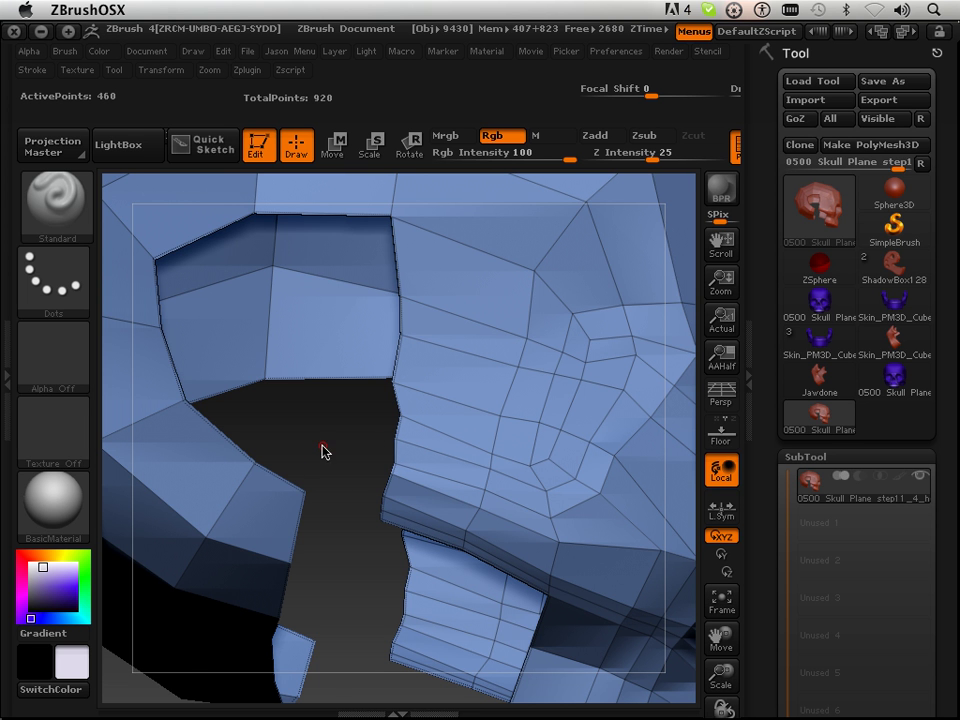
pyautogui.press('a')
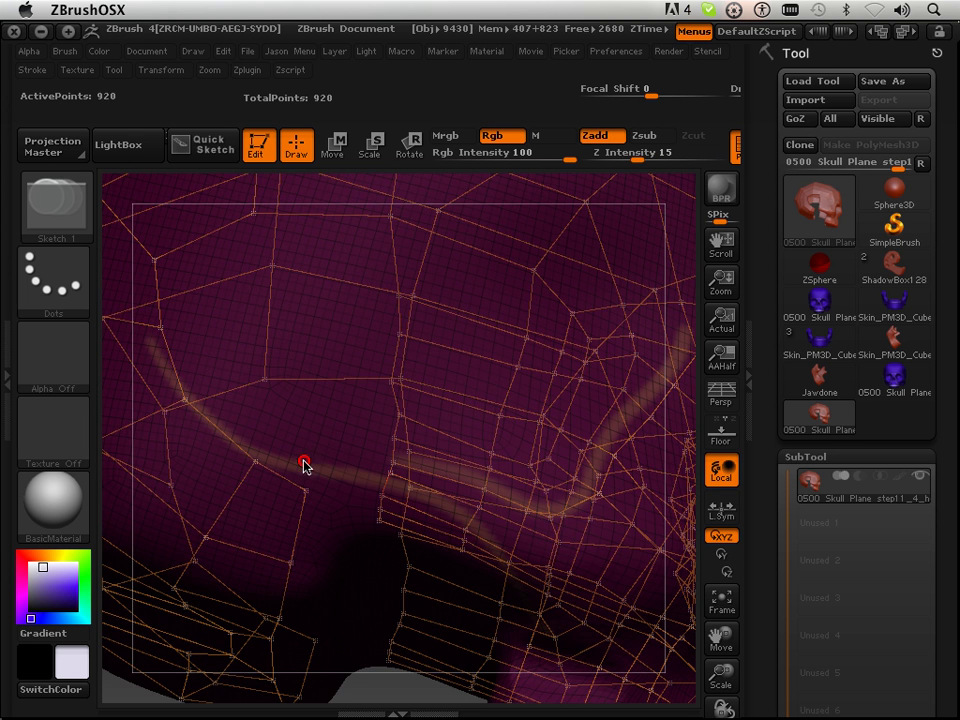
pyautogui.hotkey('shift', 'a')
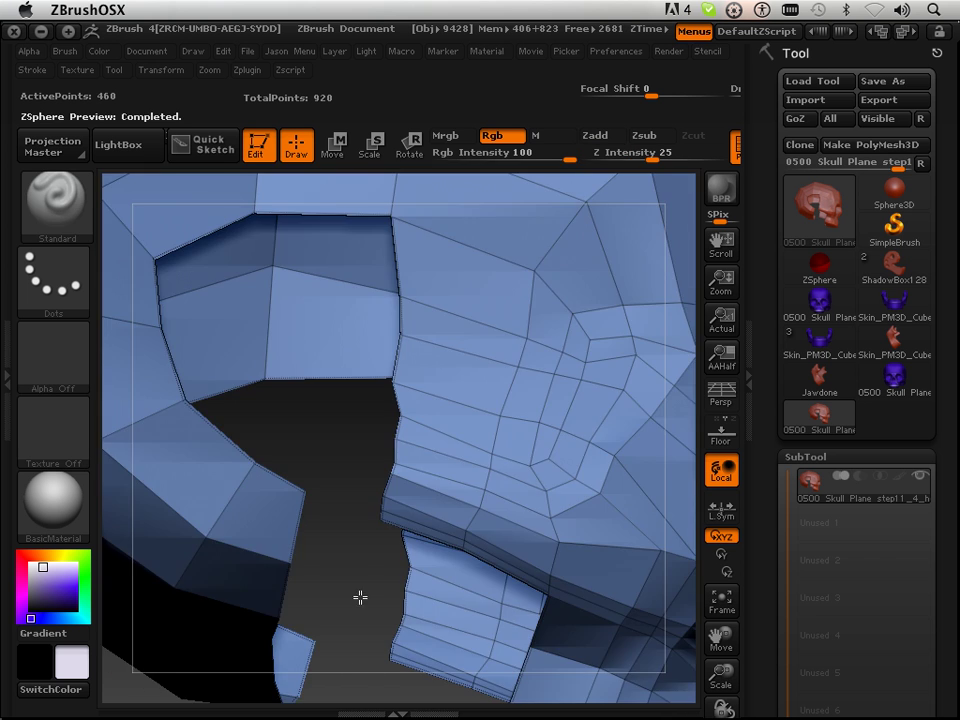
pyautogui.moveTo(360, 597); pyautogui.dragTo(364, 517)
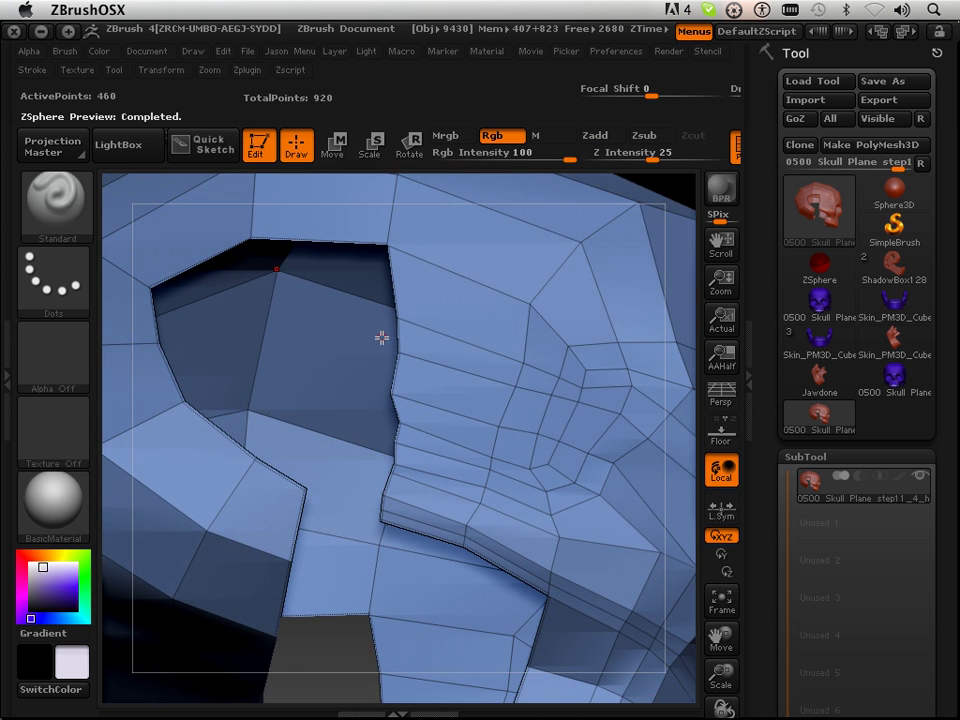
pyautogui.hotkey('shift', 'a')
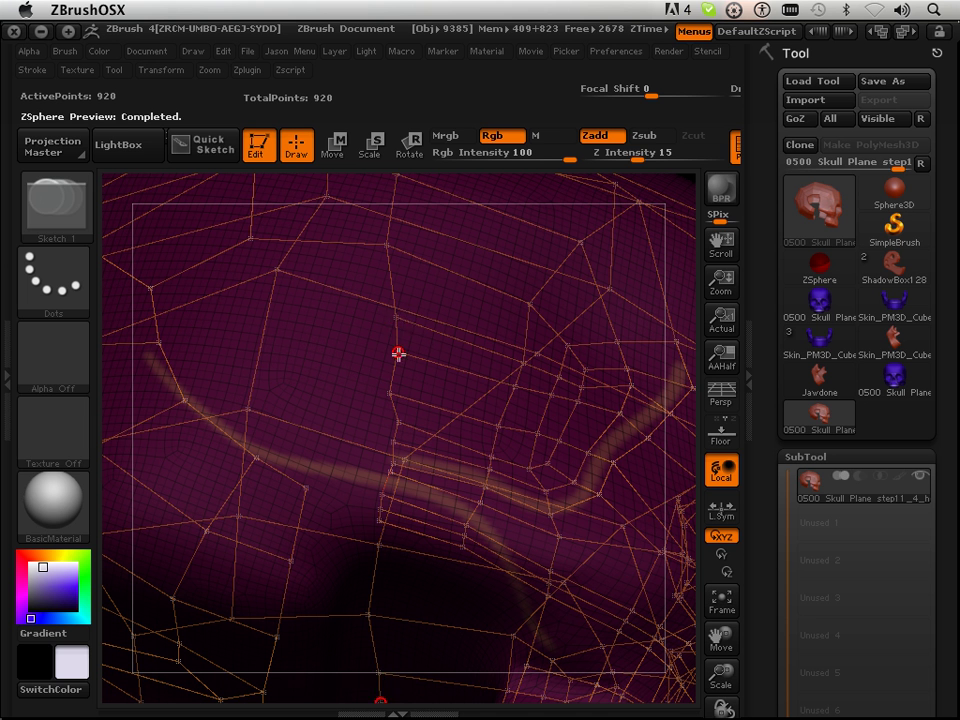
pyautogui.keyDown('shift'); pyautogui.click(396, 318); pyautogui.keyUp('shift')
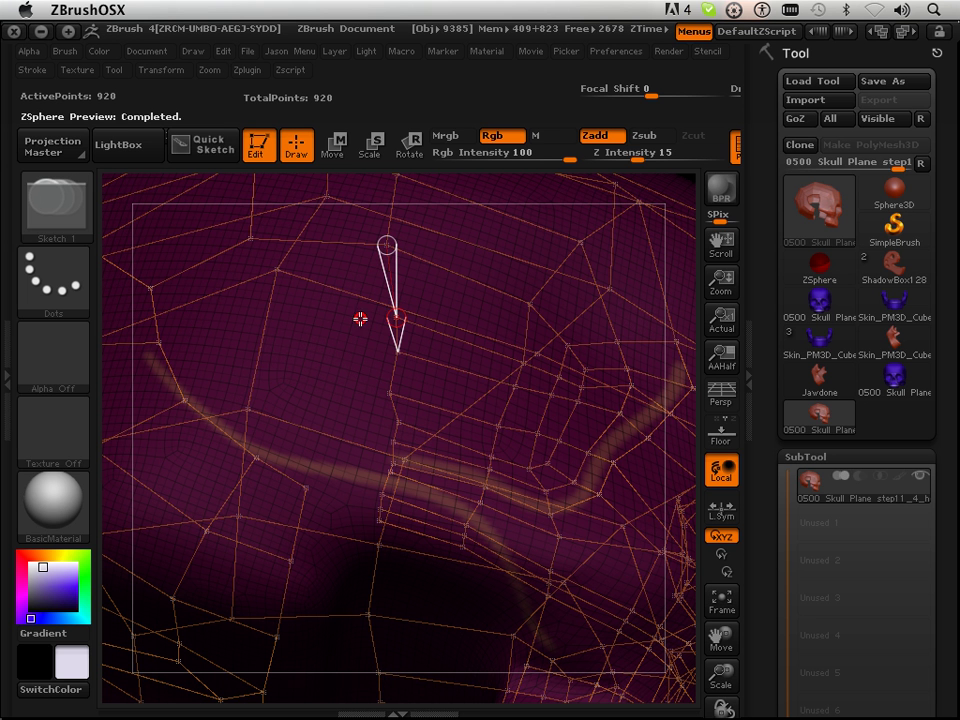
pyautogui.click(151, 288)
pyautogui.press('a')
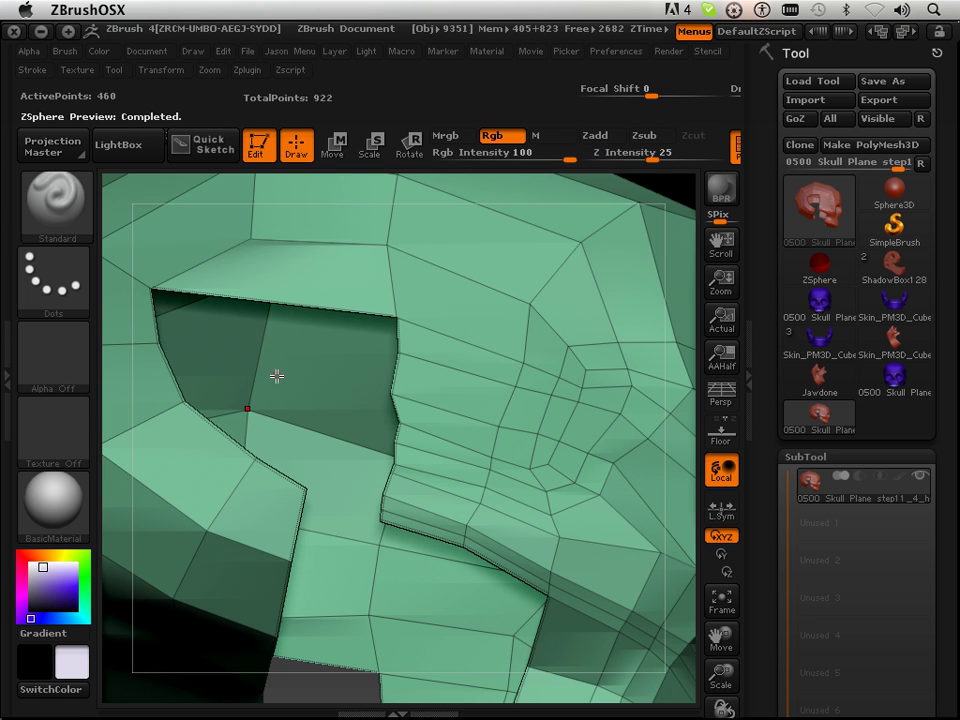
# Step: Bridge the side hole front to rear with two more edges directly below the first one, checking the skin preview
pyautogui.hotkey('shift', 'a')
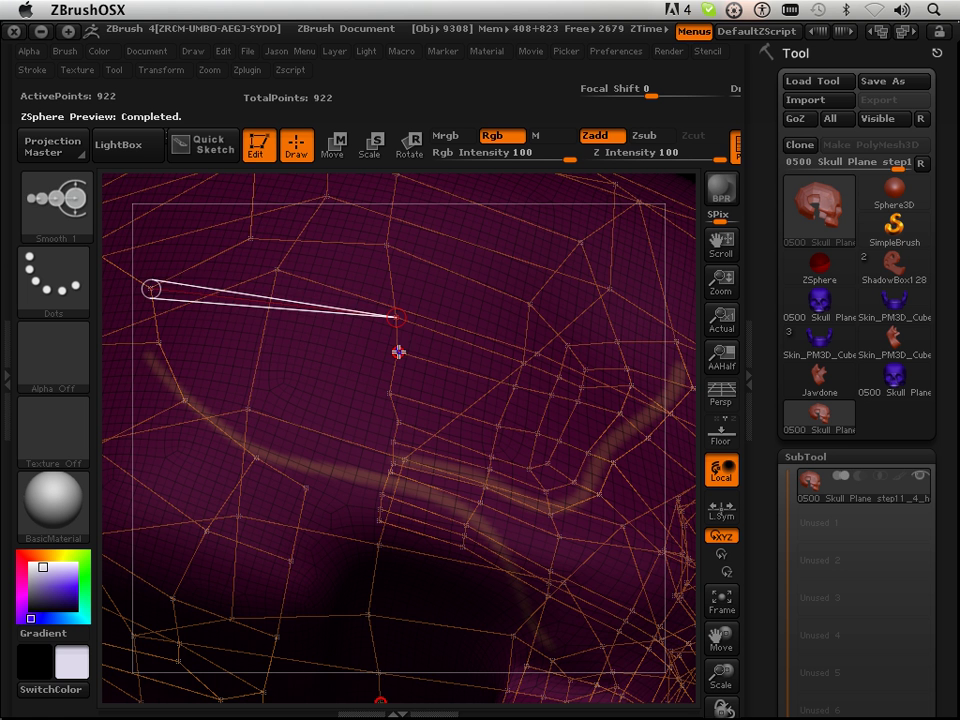
pyautogui.keyDown('shift'); pyautogui.click(399, 353); pyautogui.keyUp('shift')
pyautogui.click(161, 341)
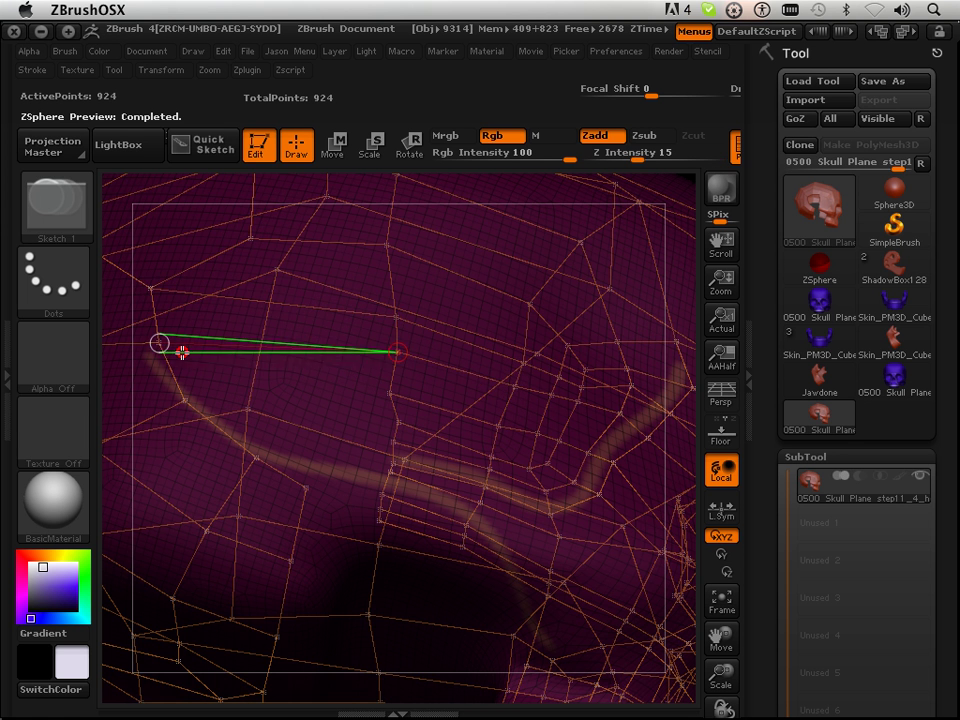
pyautogui.hotkey('shift', 'a')
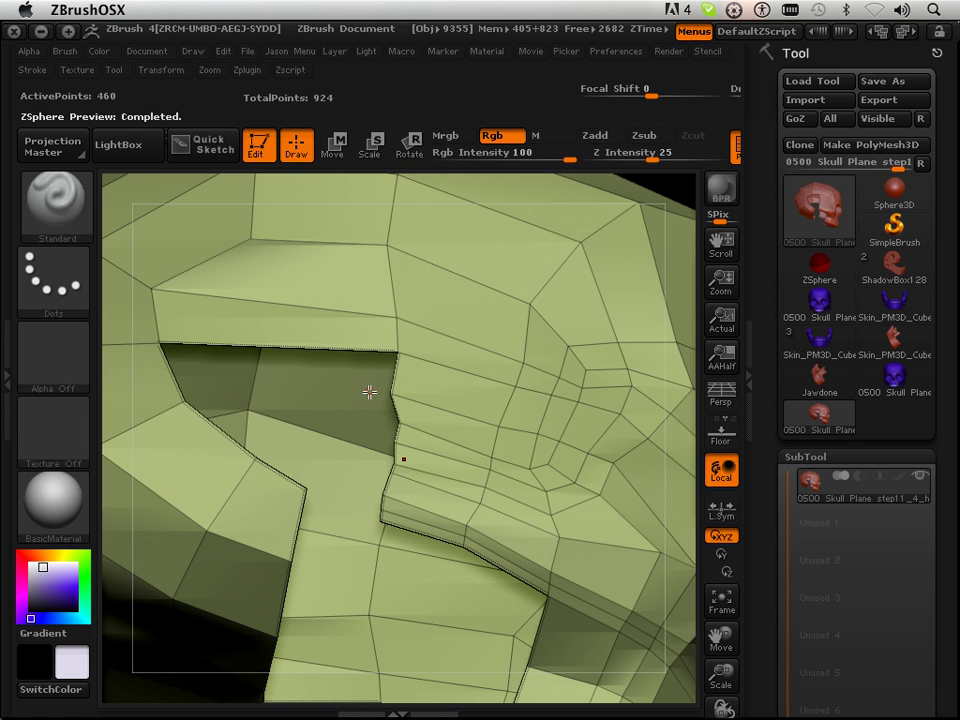
pyautogui.hotkey('shift', 'a')
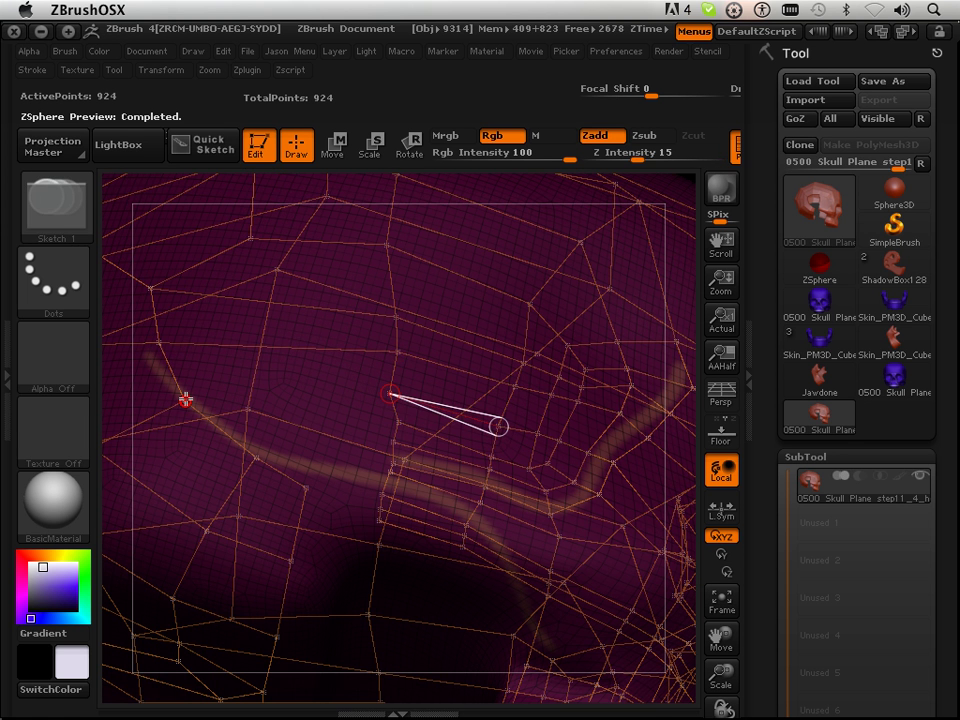
pyautogui.click(185, 400)
pyautogui.hotkey('shift', 'a')
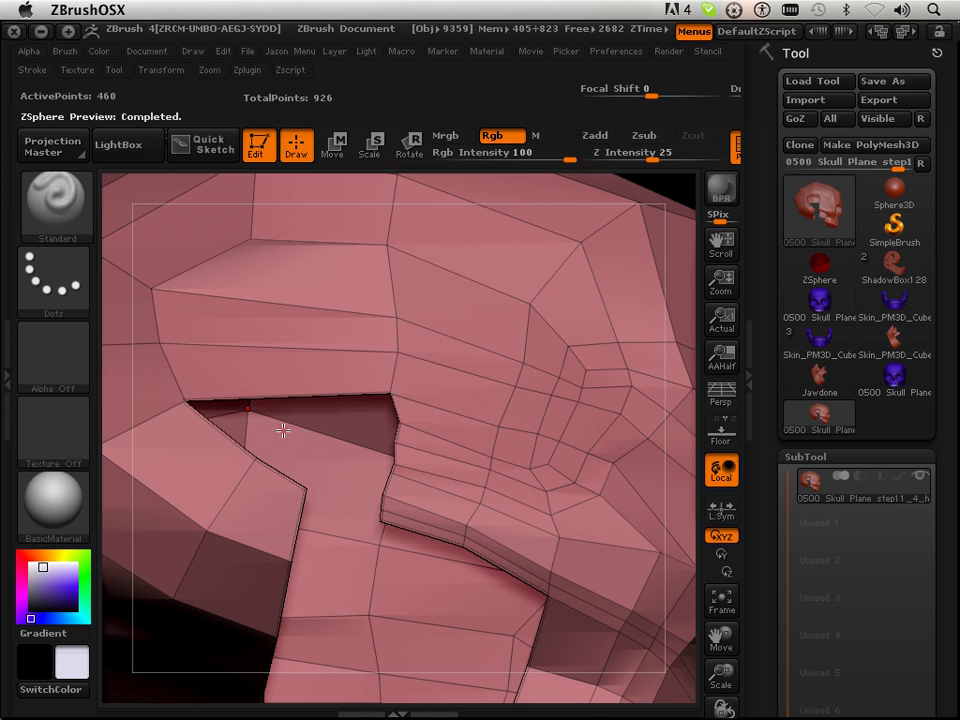
# Step: Close two further strips in the narrowing lower part of the side hole with sloping edges from the front to the rear border
pyautogui.hotkey('shift', 'a')
pyautogui.press('shift')
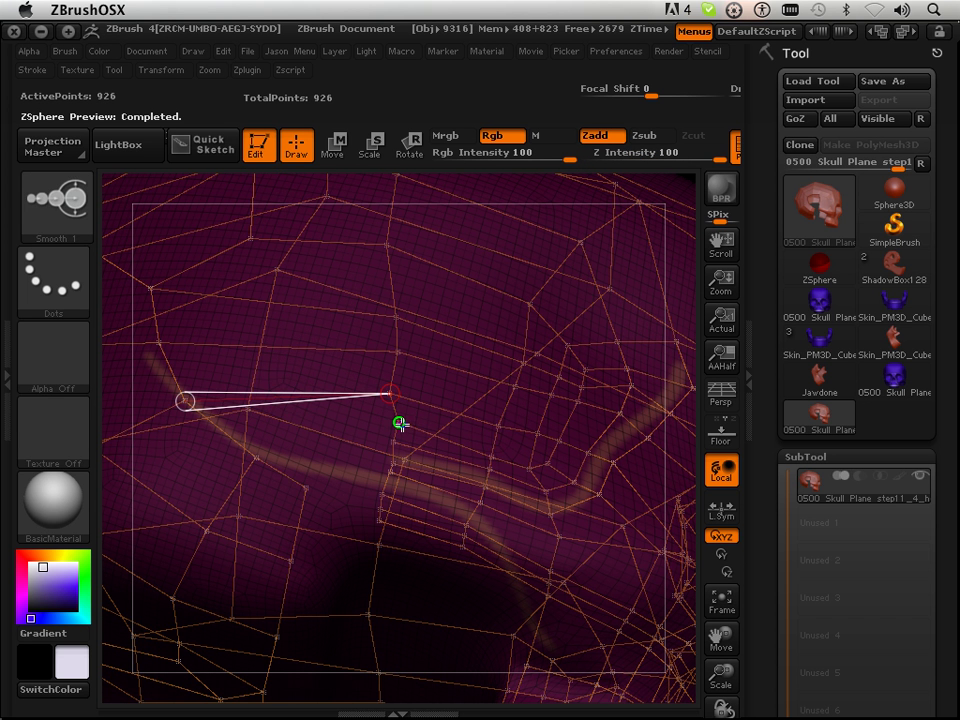
pyautogui.keyDown('shift'); pyautogui.click(400, 424); pyautogui.keyUp('shift')
pyautogui.click(257, 457)
pyautogui.press('a')
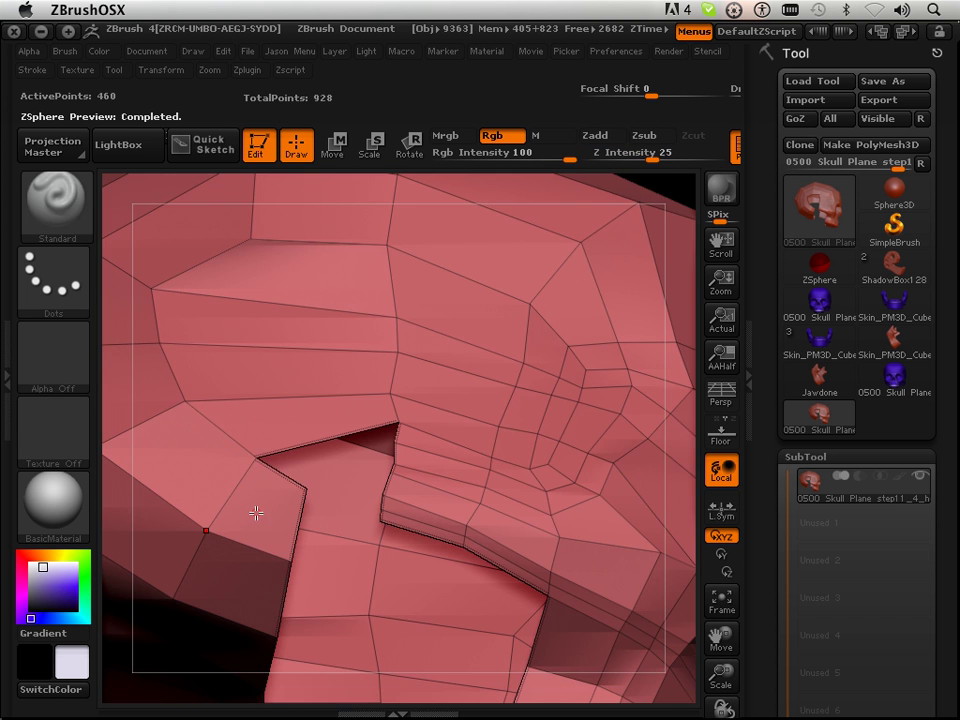
pyautogui.hotkey('shift', 'a')
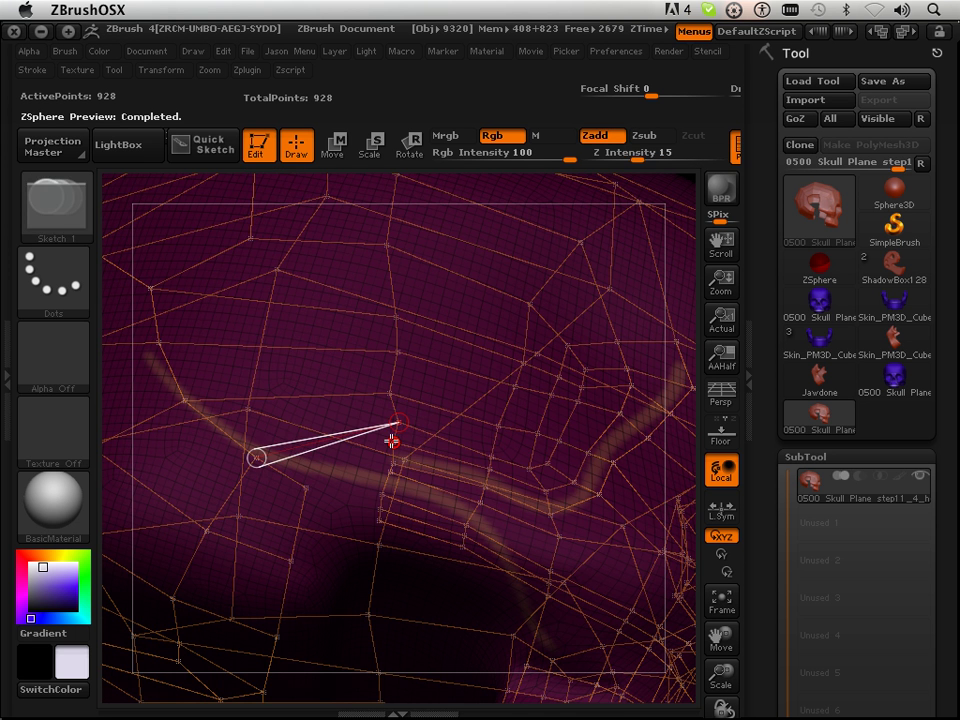
pyautogui.press('shift')
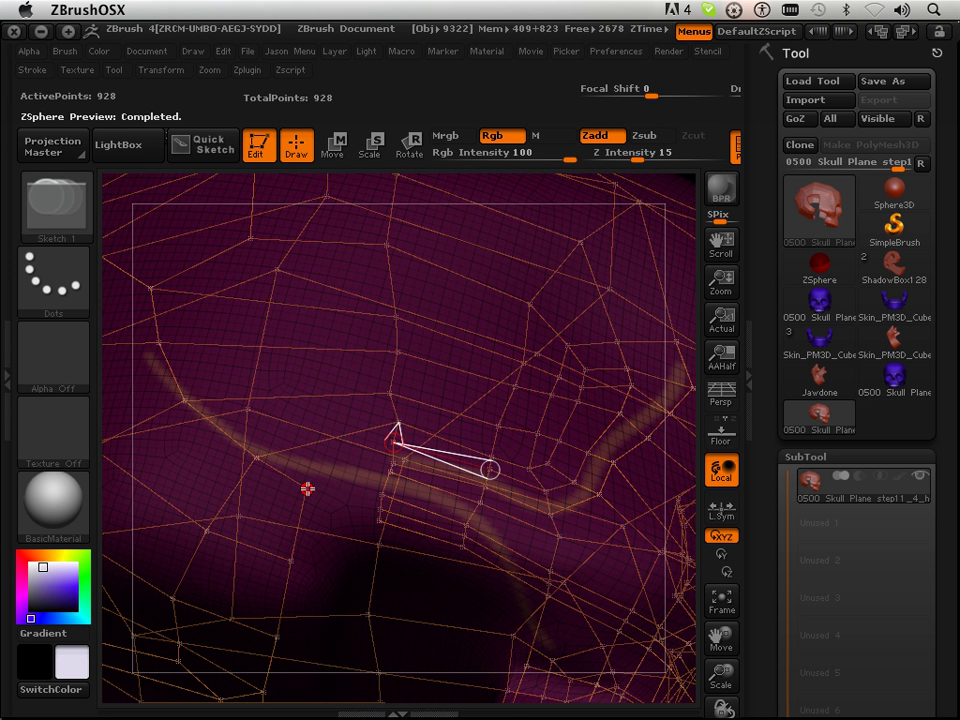
pyautogui.hotkey('shift', 'a')
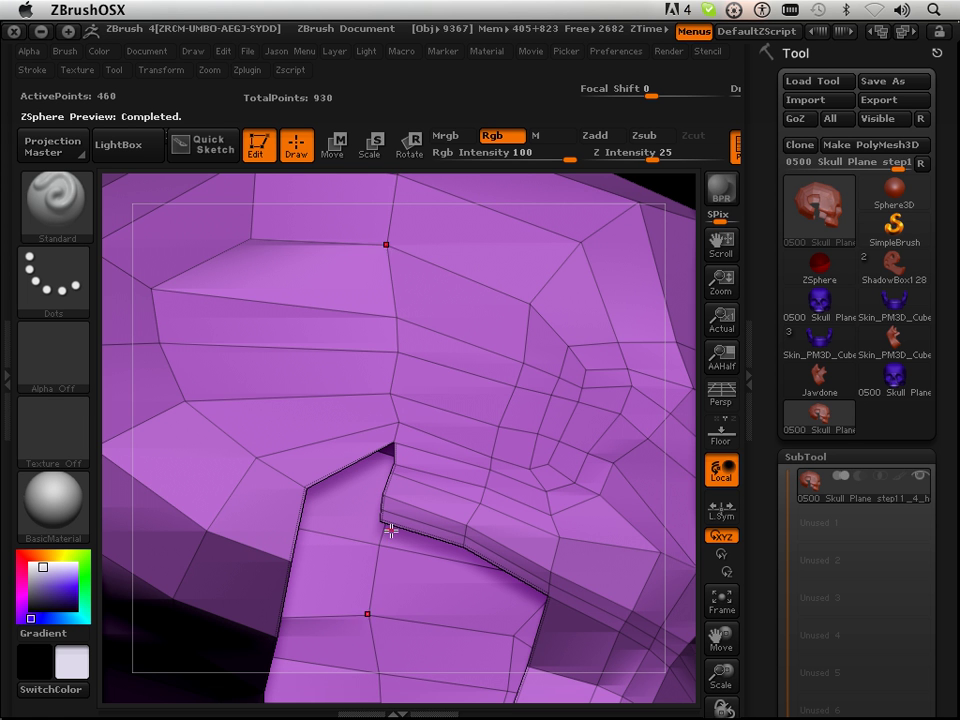
# Step: Check the skin around the remaining gap and nudge a vertex of the gap's front border slightly forward
pyautogui.moveTo(720, 633)
pyautogui.mouseDown()
pyautogui.moveTo(724, 686)
pyautogui.moveTo(634, 634)
pyautogui.mouseUp()
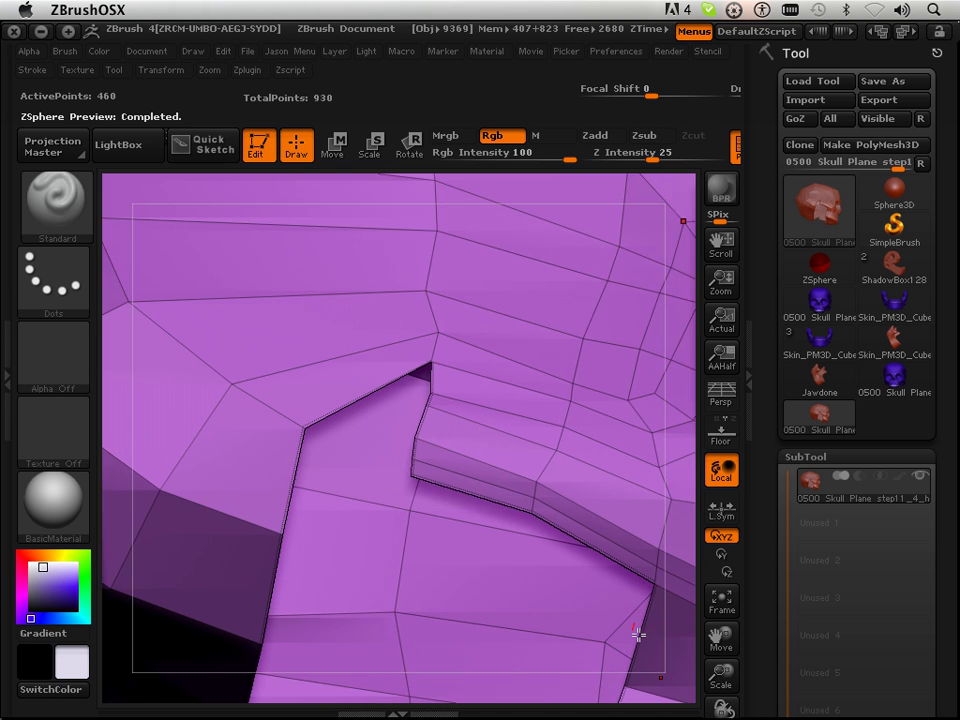
pyautogui.hotkey('shift', 'a')
pyautogui.press('a')
pyautogui.press('a')
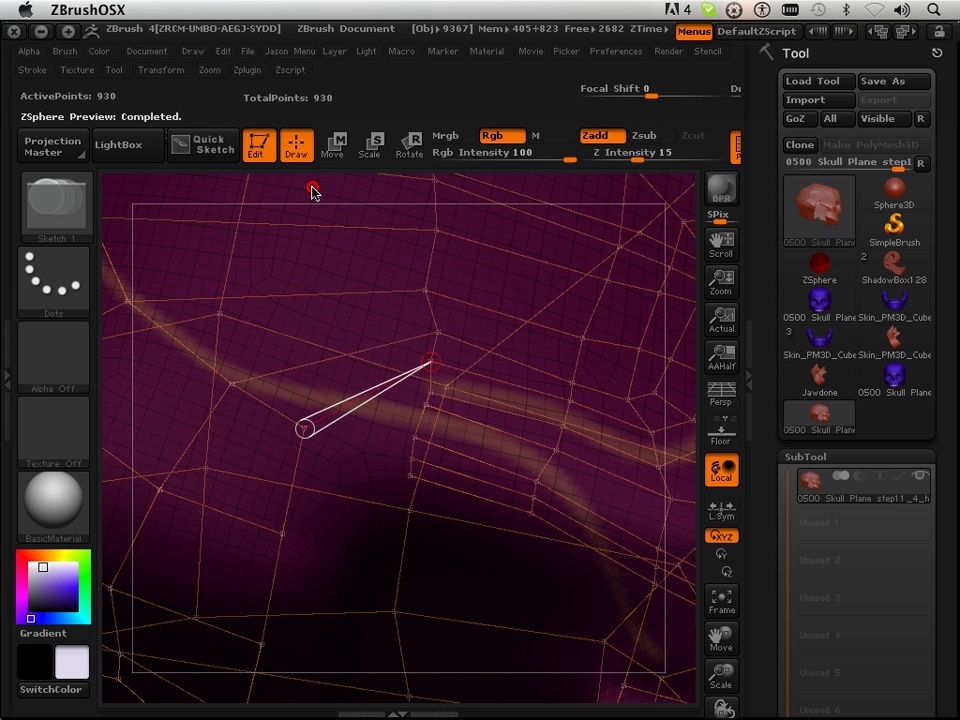
pyautogui.click(334, 150)
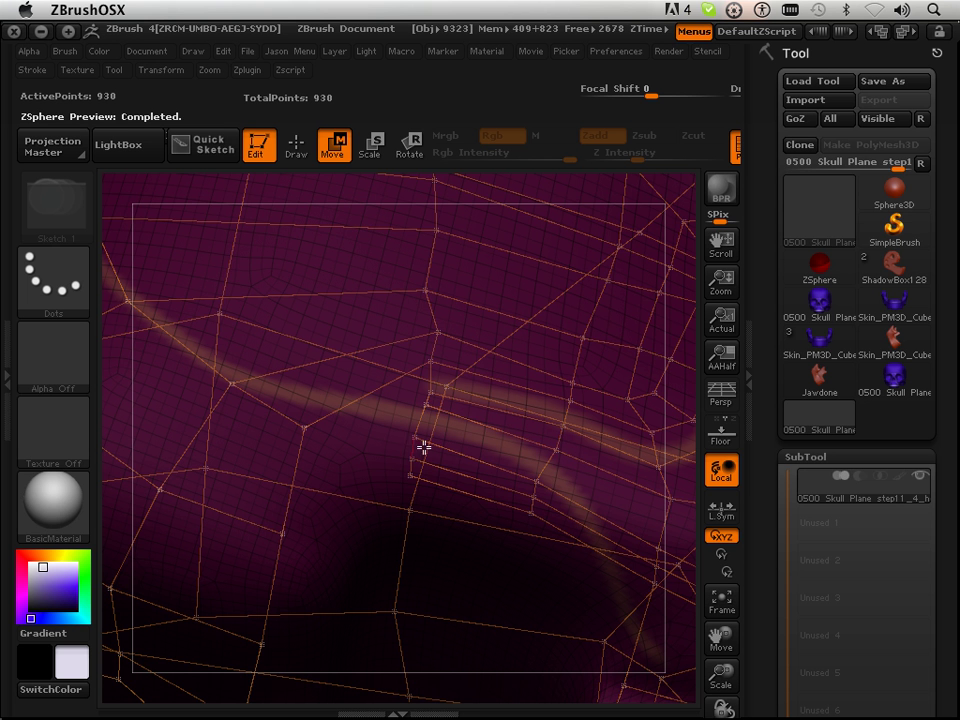
pyautogui.moveTo(421, 440); pyautogui.dragTo(426, 404)
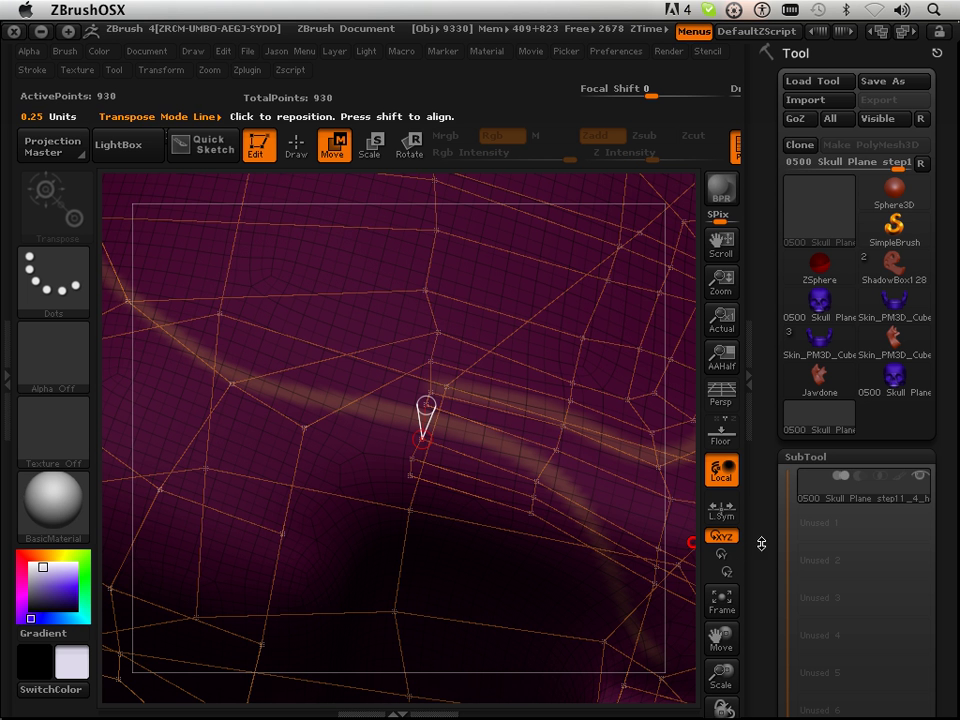
# Step: Turn off the mask display and shift the gap's front-border vertices forward into a cleaner, nearly vertical line
pyautogui.moveTo(761, 543); pyautogui.dragTo(743, 280)
pyautogui.click(800, 311)
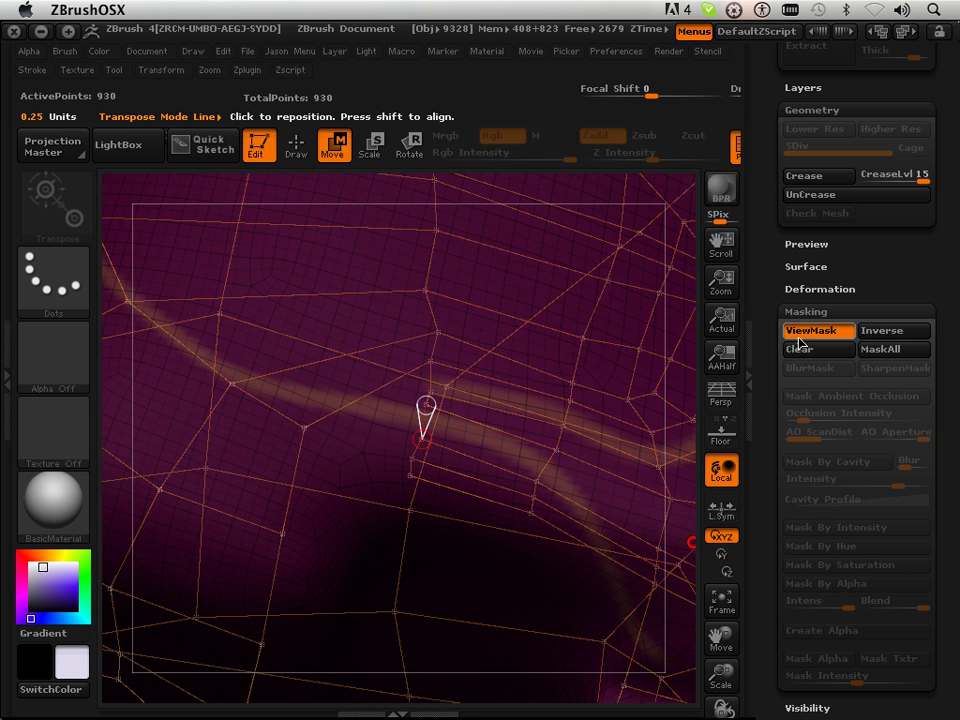
pyautogui.click(426, 404)
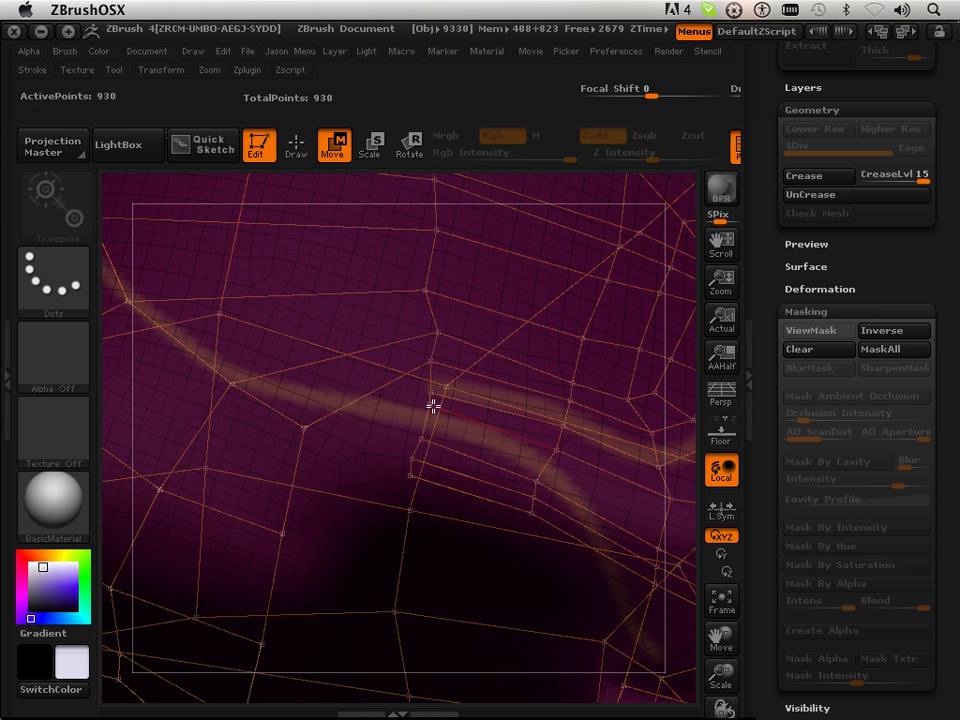
pyautogui.moveTo(422, 440); pyautogui.dragTo(446, 499)
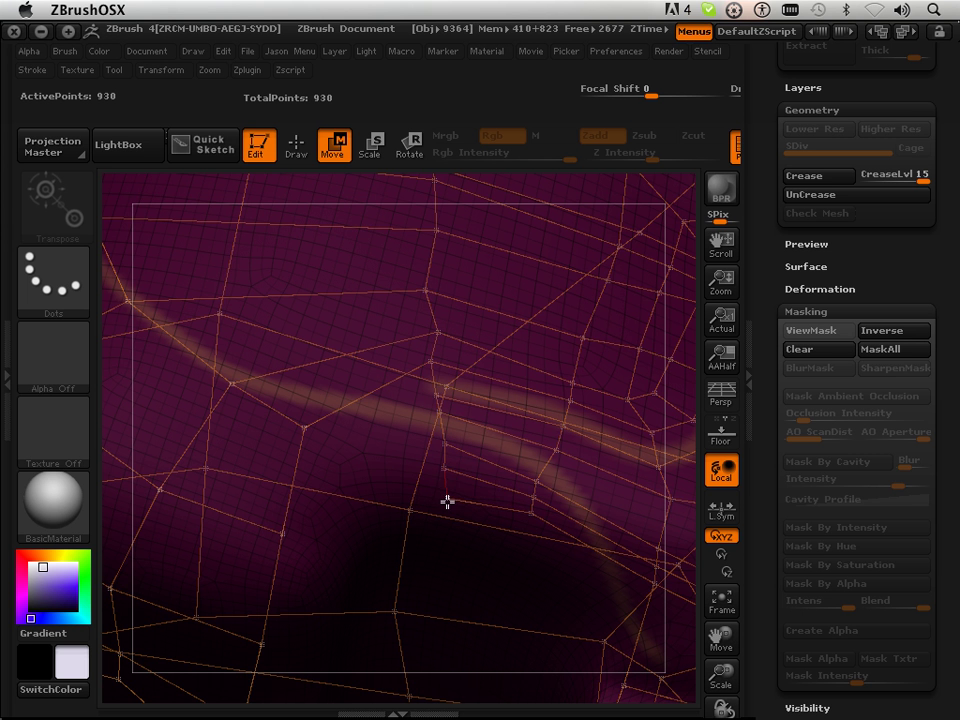
# Step: Draw two linked new points near the gap's rear border, each connected to one of the upper front-border vertices
pyautogui.press('a')
pyautogui.press('a')
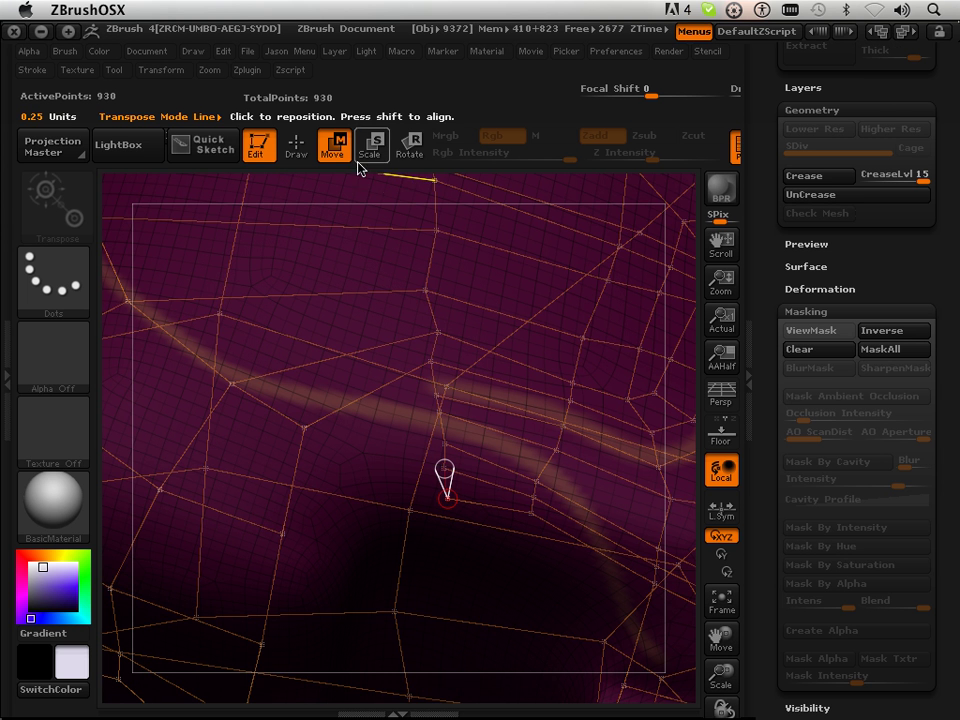
pyautogui.click(296, 145)
pyautogui.keyDown('shift'); pyautogui.click(437, 396); pyautogui.keyUp('shift')
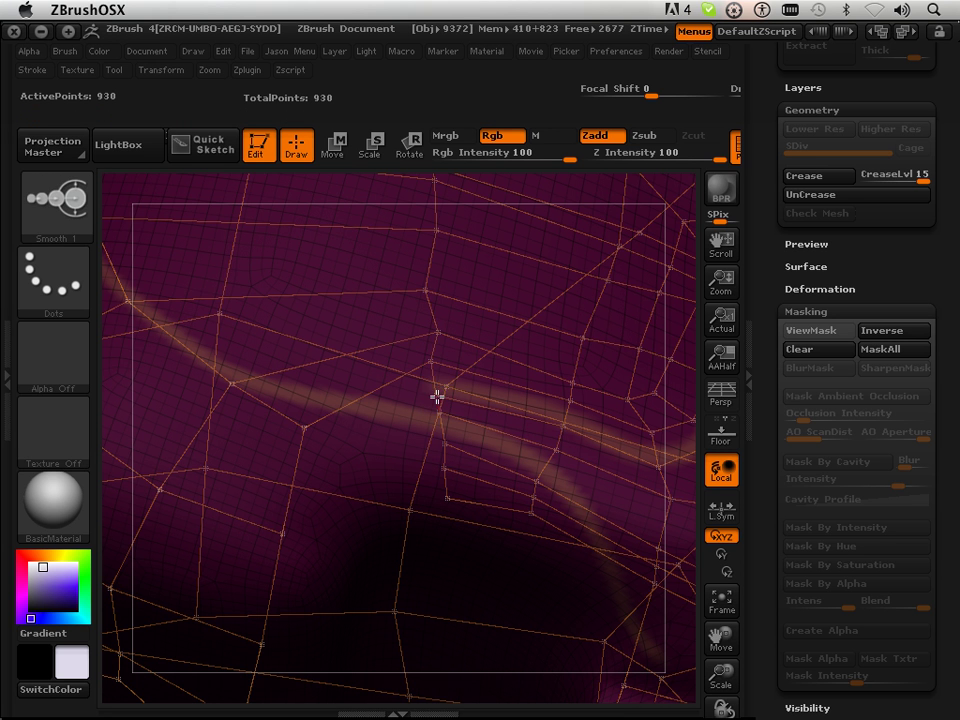
pyautogui.moveTo(337, 453); pyautogui.dragTo(436, 395)
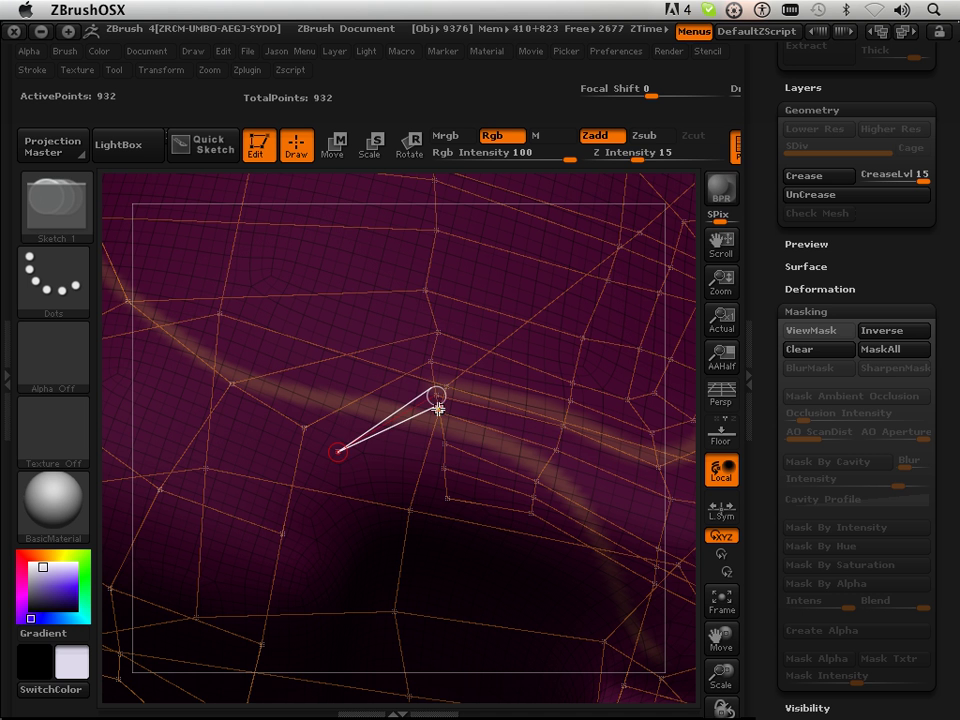
pyautogui.keyDown('shift'); pyautogui.click(440, 413); pyautogui.keyUp('shift')
pyautogui.click(362, 478)
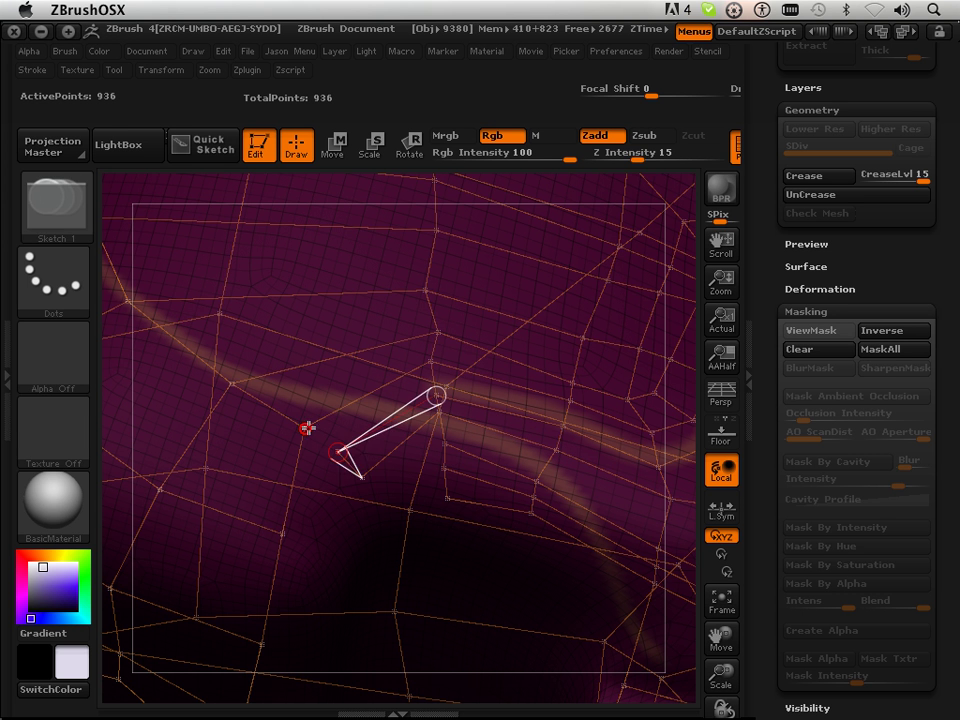
# Step: Extend two columns of edges down from the new points, join their lower ends to the rear border, and preview the skin
pyautogui.moveTo(305, 428)
pyautogui.mouseDown()
pyautogui.moveTo(336, 450)
pyautogui.moveTo(349, 551)
pyautogui.mouseUp()
pyautogui.press('a')
pyautogui.press('a')
pyautogui.keyDown('ctrl'); pyautogui.click(337, 455); pyautogui.keyUp('ctrl')
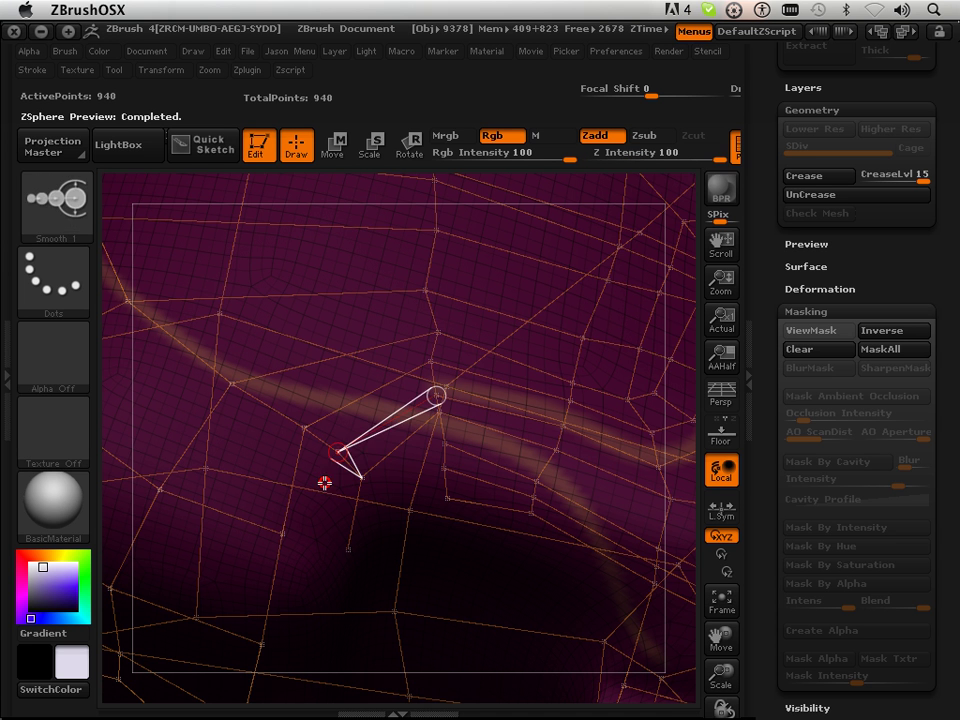
pyautogui.click(310, 545)
pyautogui.moveTo(284, 534); pyautogui.dragTo(308, 546)
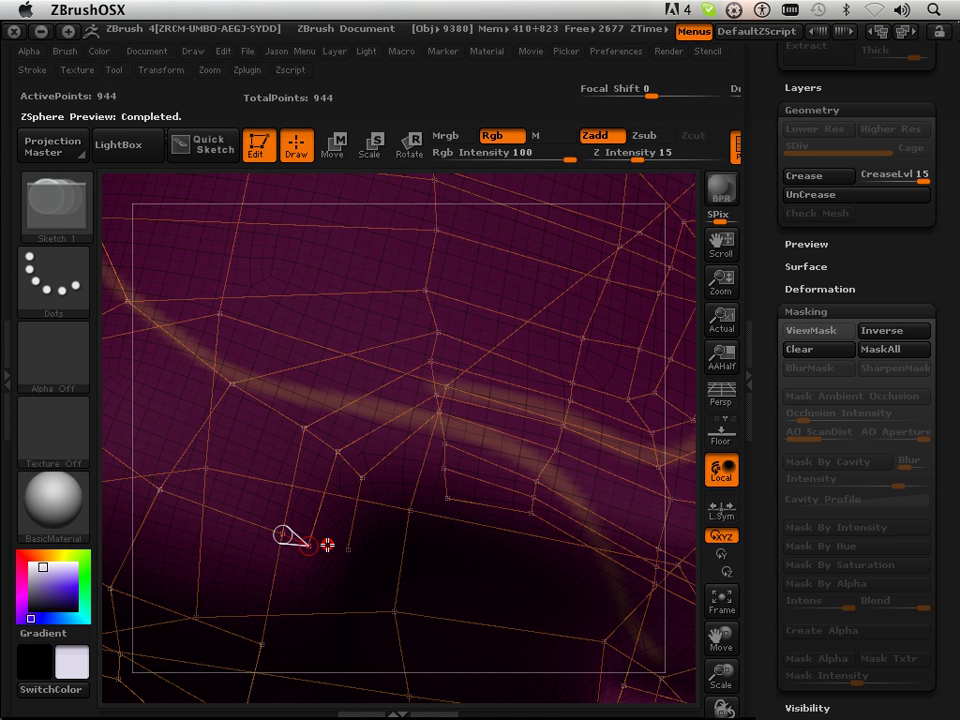
pyautogui.keyDown('ctrl'); pyautogui.click(349, 551); pyautogui.keyUp('ctrl')
pyautogui.click(310, 546)
pyautogui.press('a')
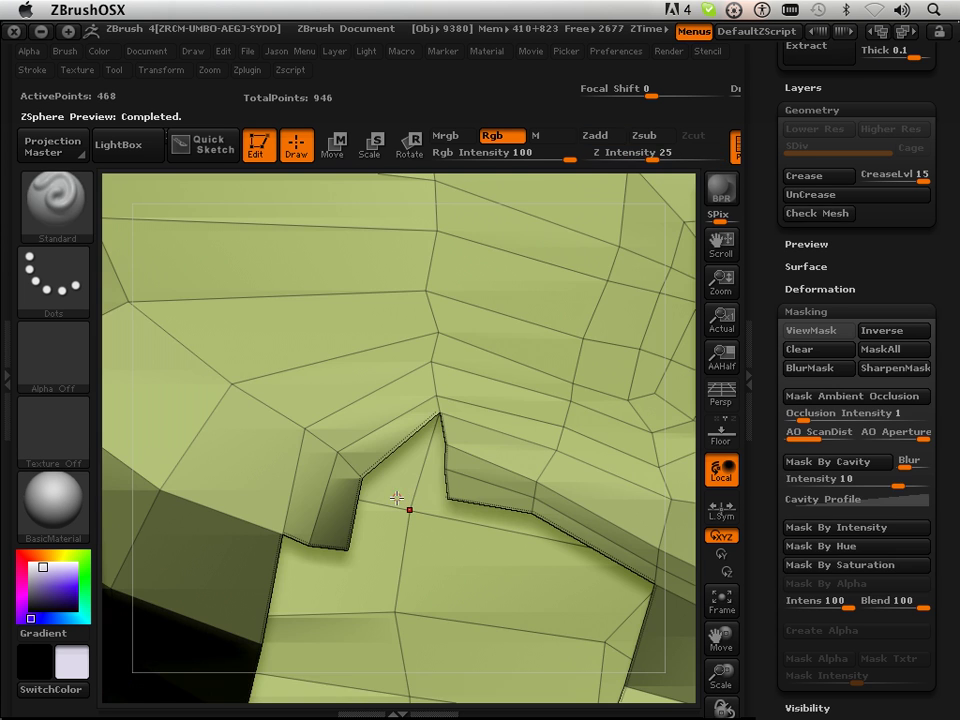
# Step: Move the two lowest vertices of the gap's front border forward and return to drawing topology
pyautogui.press('a')
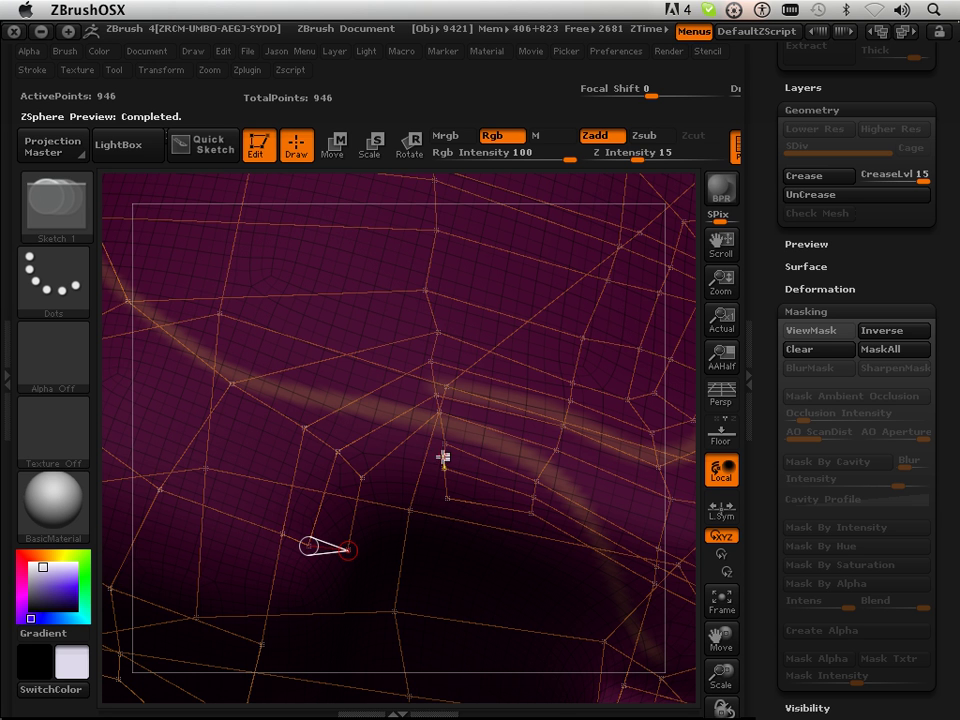
pyautogui.click(336, 150)
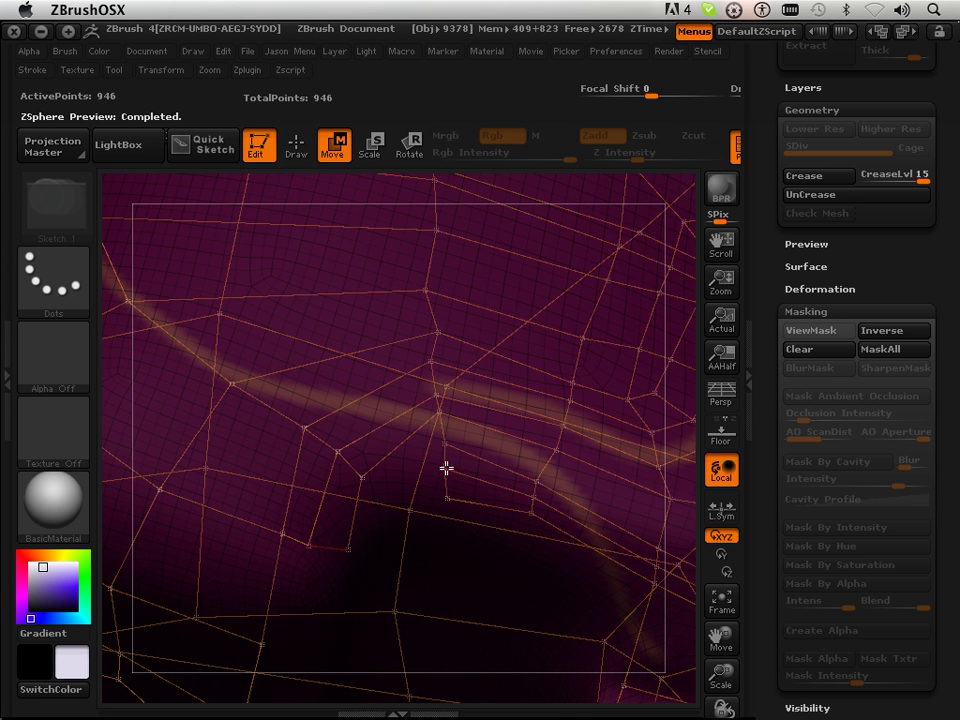
pyautogui.moveTo(453, 473); pyautogui.dragTo(456, 512)
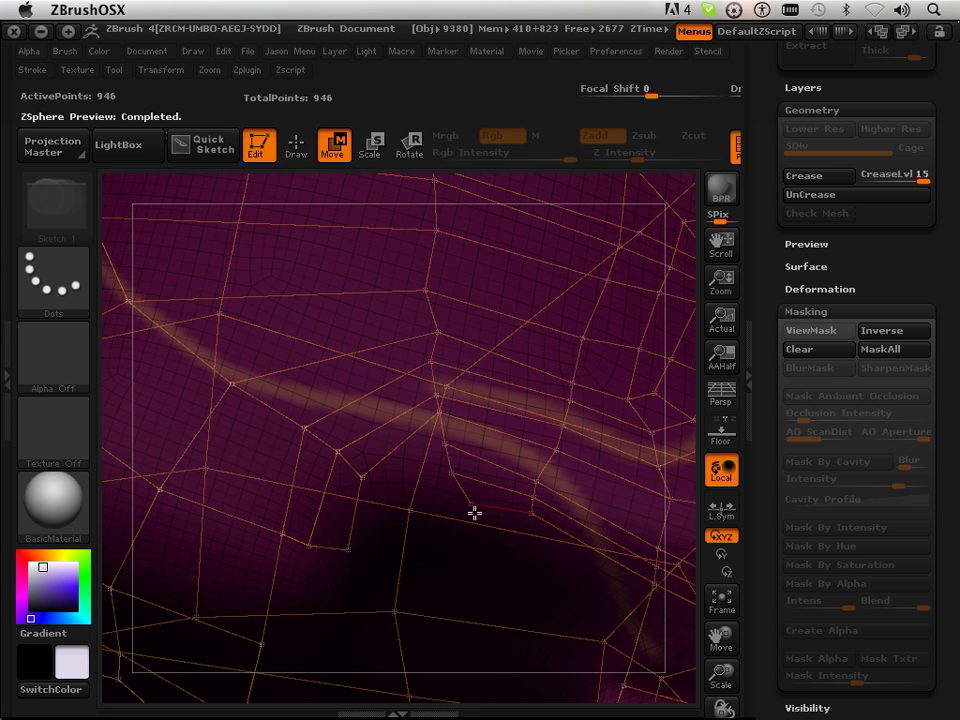
pyautogui.click(298, 150)
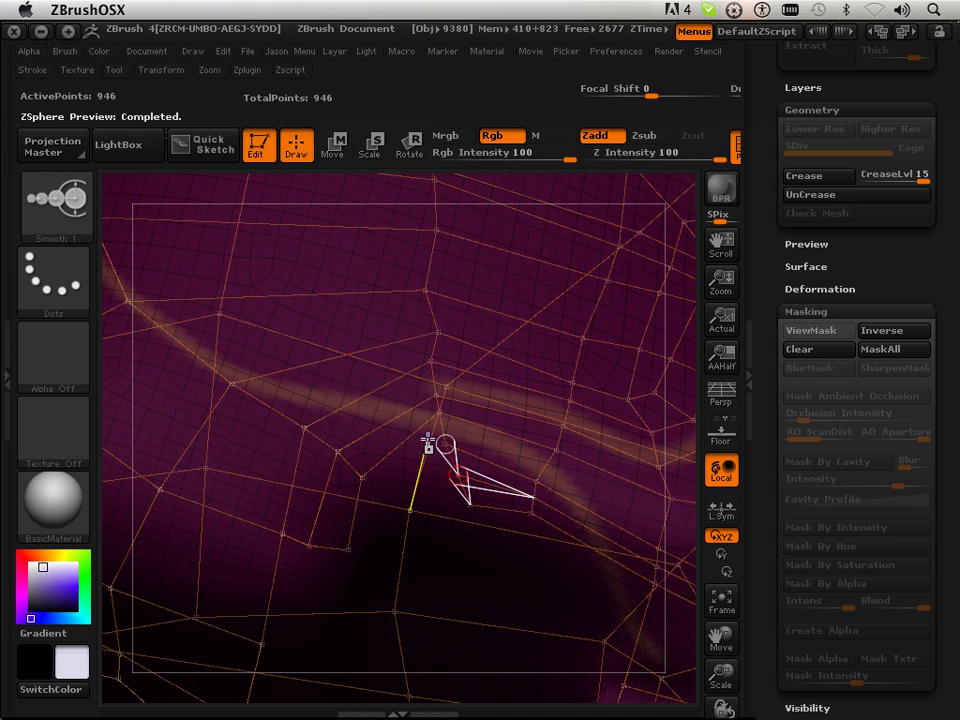
# Step: Extend two short columns of edges with new points down into the gap from its upper rear border
pyautogui.click(396, 495)
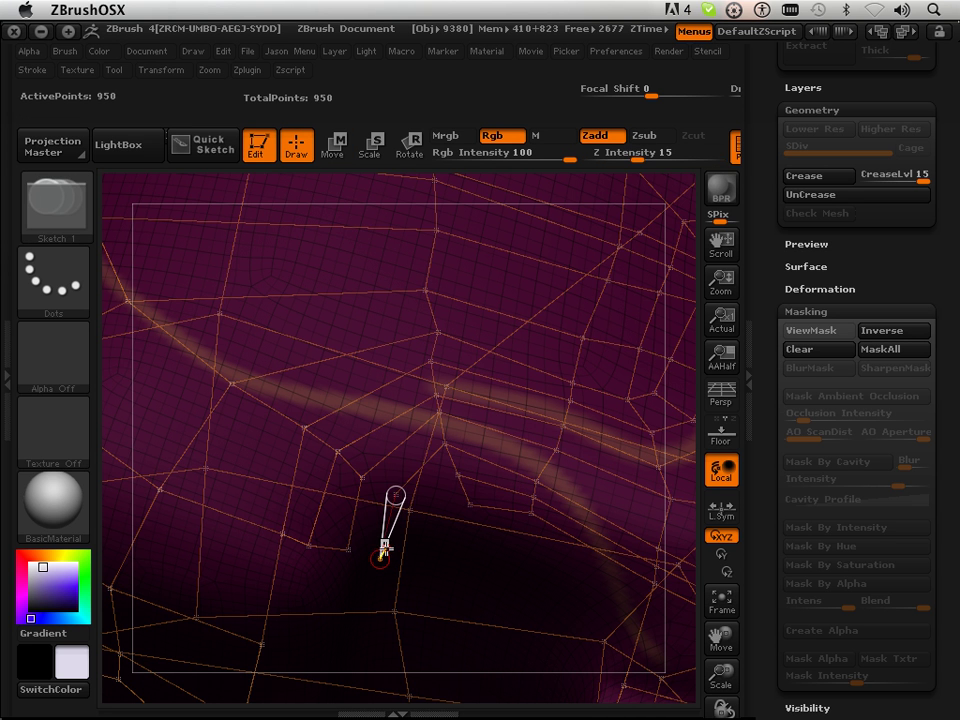
pyautogui.click(430, 536)
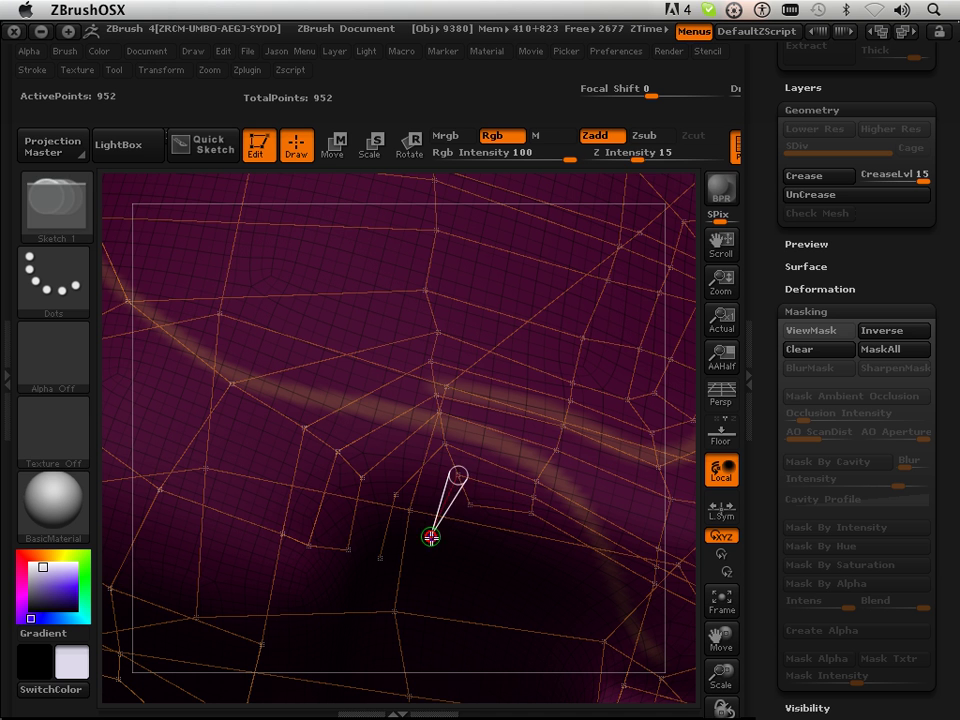
pyautogui.click(422, 582)
# Step: Link the upper and lower points of the two new columns crosswise and join both rows to the existing rear-border vertices
pyautogui.keyDown('shift'); pyautogui.click(430, 537); pyautogui.keyUp('shift')
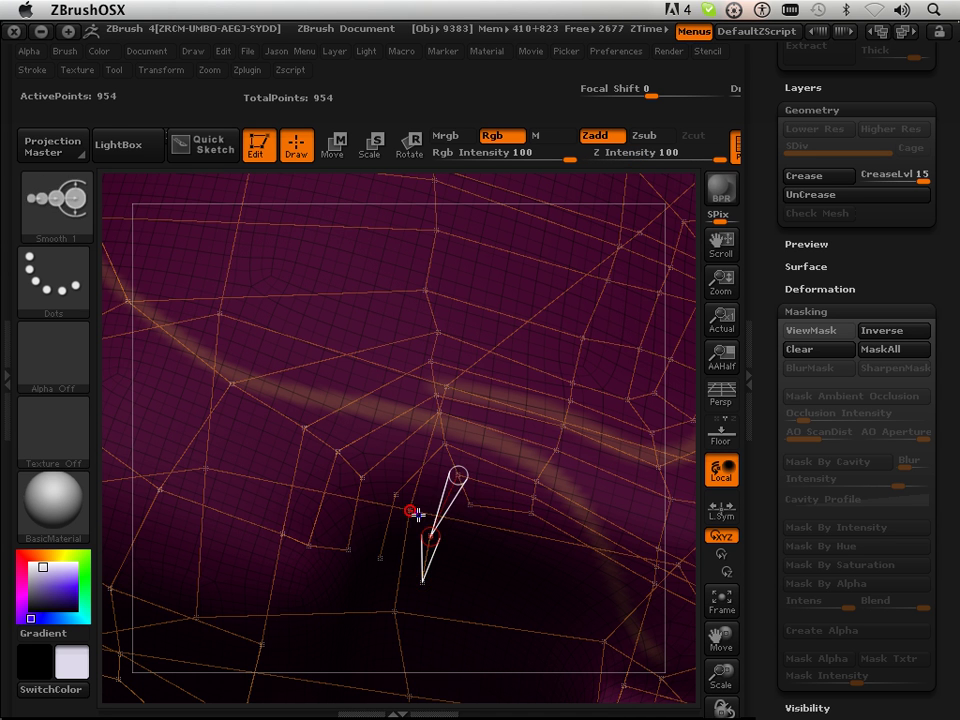
pyautogui.click(396, 497)
pyautogui.keyDown('shift'); pyautogui.click(393, 492); pyautogui.keyUp('shift')
pyautogui.click(363, 478)
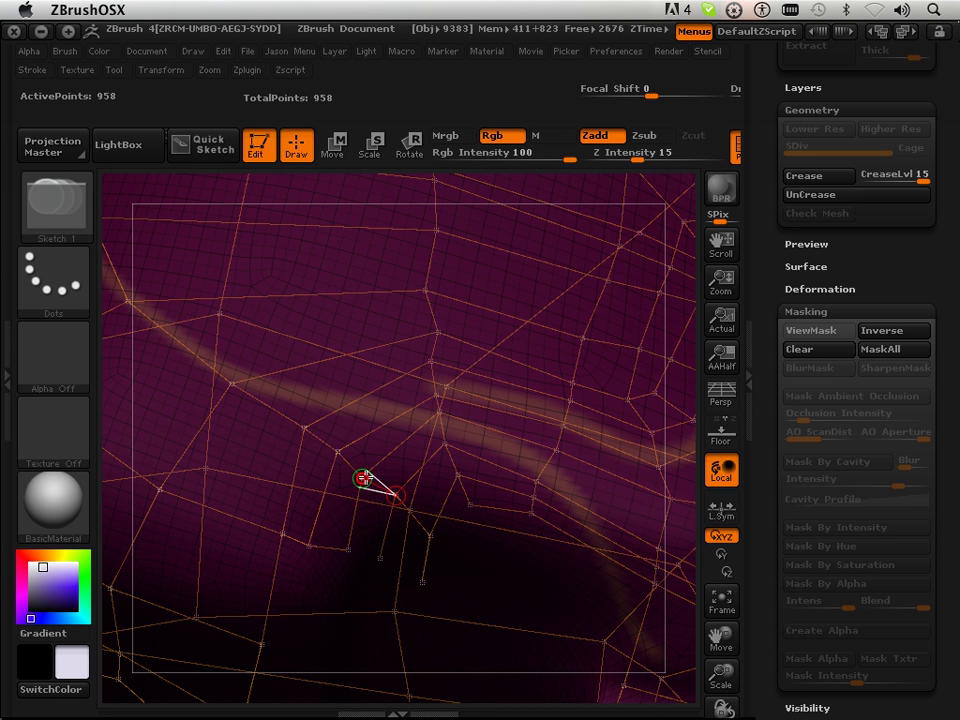
pyautogui.keyDown('shift'); pyautogui.click(424, 583); pyautogui.keyUp('shift')
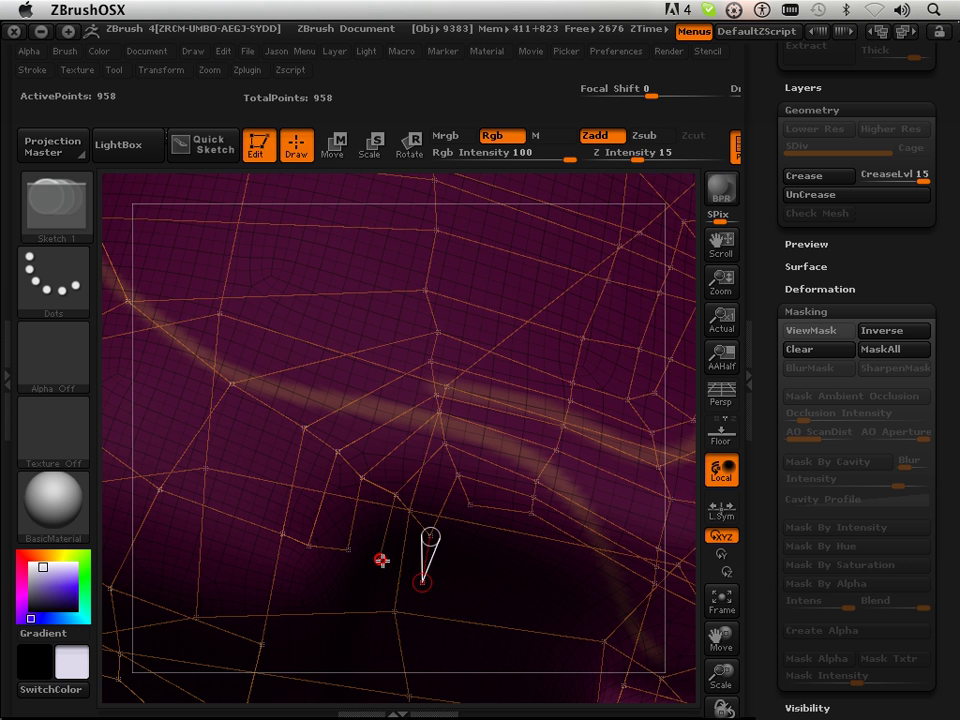
pyautogui.click(381, 560)
pyautogui.keyDown('shift'); pyautogui.click(381, 560); pyautogui.keyUp('shift')
pyautogui.click(351, 551)
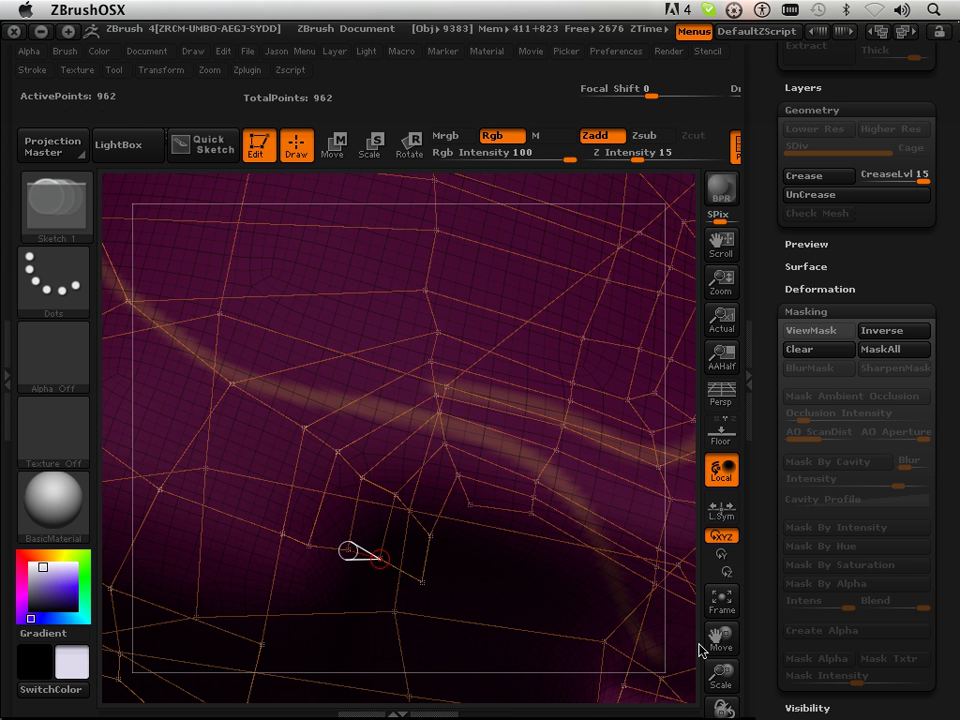
# Step: Extend four columns of edges down from the lower row of the new strip and preview the adaptive skin
pyautogui.moveTo(717, 637); pyautogui.dragTo(721, 385)
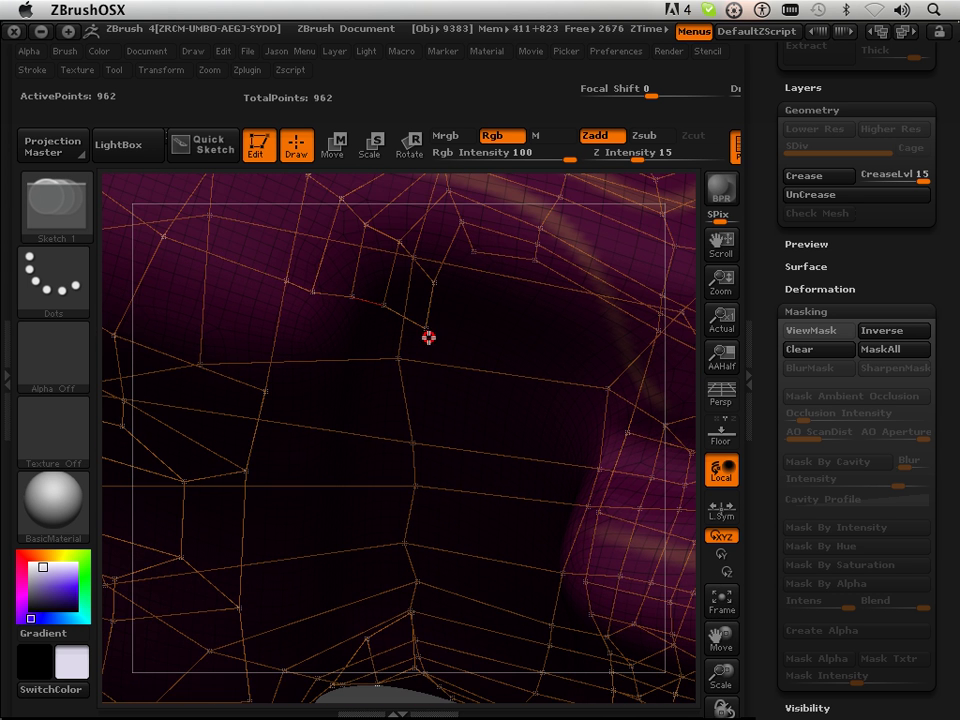
pyautogui.keyDown('shift'); pyautogui.click(425, 330); pyautogui.keyUp('shift')
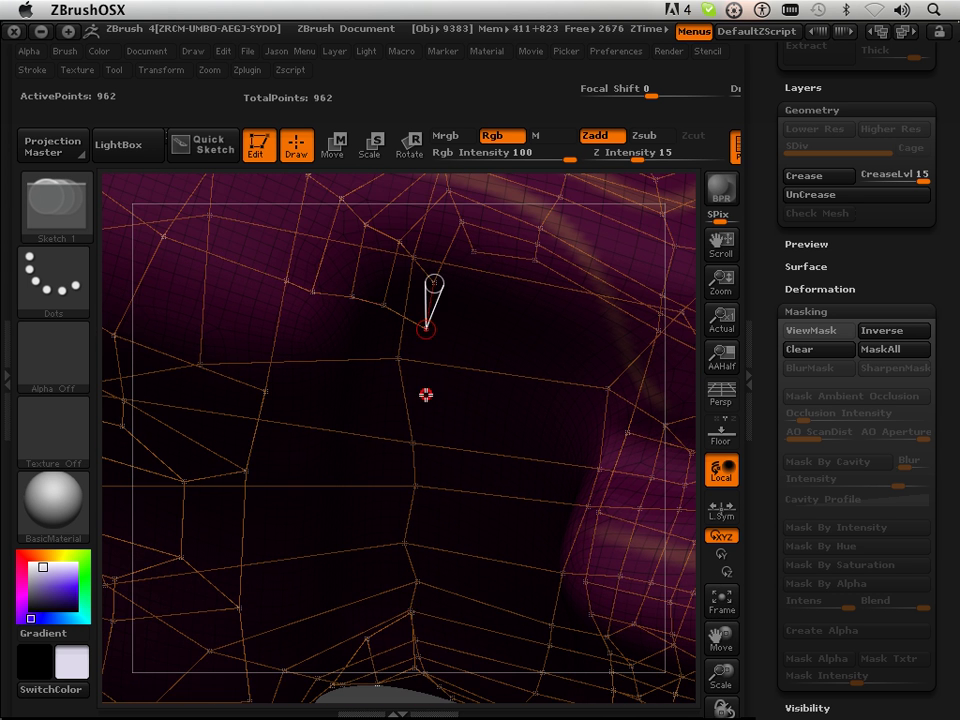
pyautogui.click(427, 405)
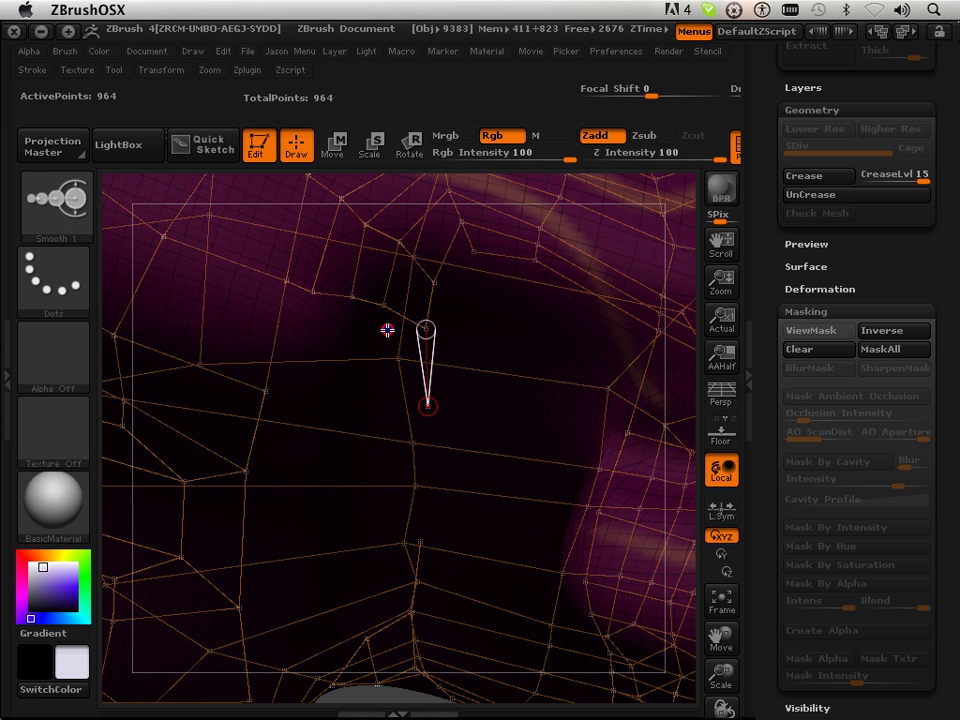
pyautogui.click(379, 400)
pyautogui.keyDown('shift'); pyautogui.click(352, 297); pyautogui.keyUp('shift')
pyautogui.click(335, 410)
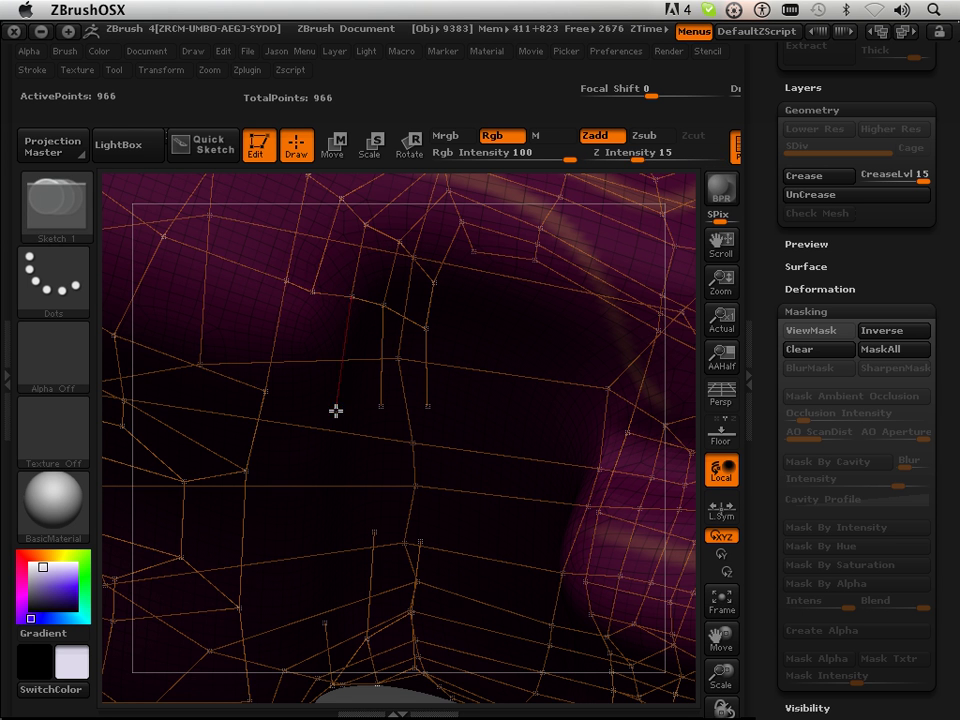
pyautogui.click(317, 416)
pyautogui.press('a')
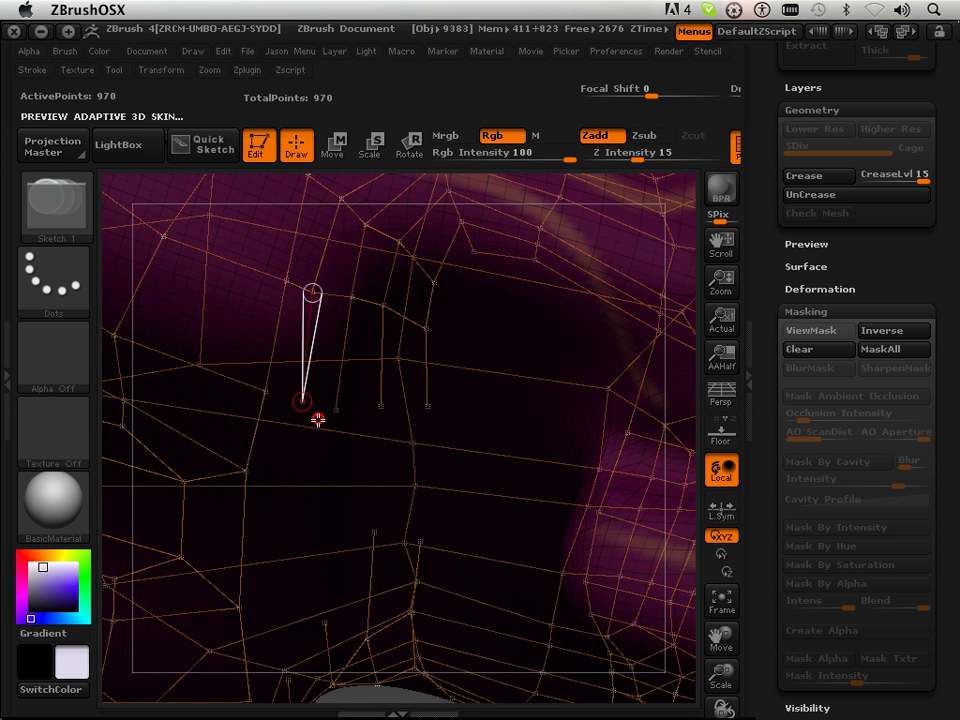
pyautogui.press('a')
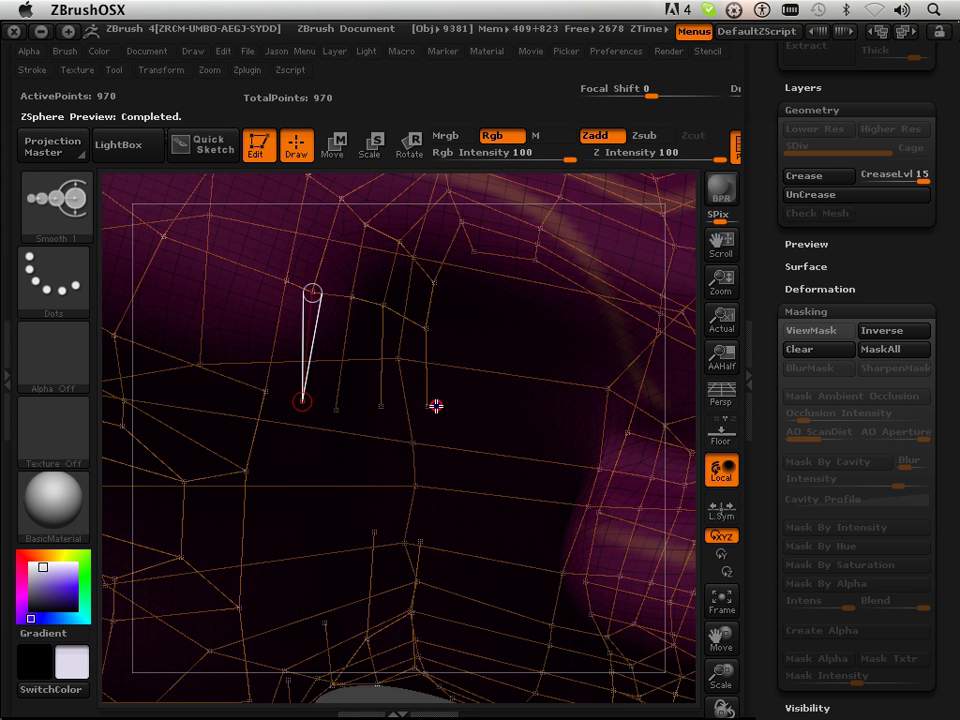
# Step: Connect the lower ends of the four columns in a row, join the row to the rear-border vertex, and preview the skin
pyautogui.keyDown('shift'); pyautogui.click(427, 406); pyautogui.keyUp('shift')
pyautogui.click(381, 407)
pyautogui.keyDown('shift'); pyautogui.click(380, 408); pyautogui.keyUp('shift')
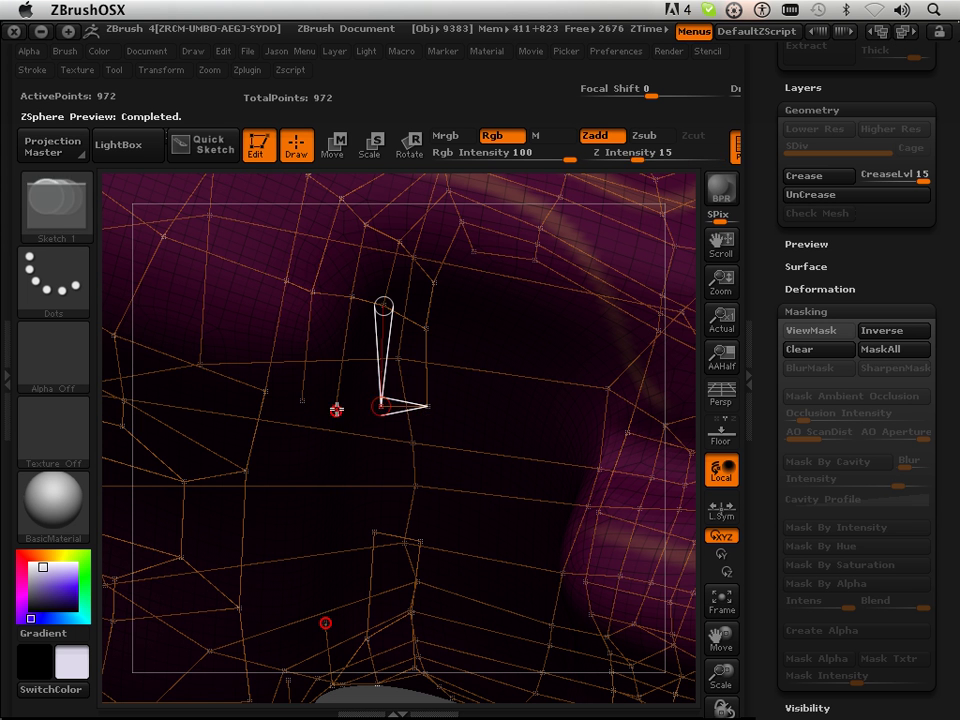
pyautogui.click(336, 409)
pyautogui.keyDown('shift'); pyautogui.click(336, 409); pyautogui.keyUp('shift')
pyautogui.click(303, 401)
pyautogui.keyDown('shift'); pyautogui.click(303, 401); pyautogui.keyUp('shift')
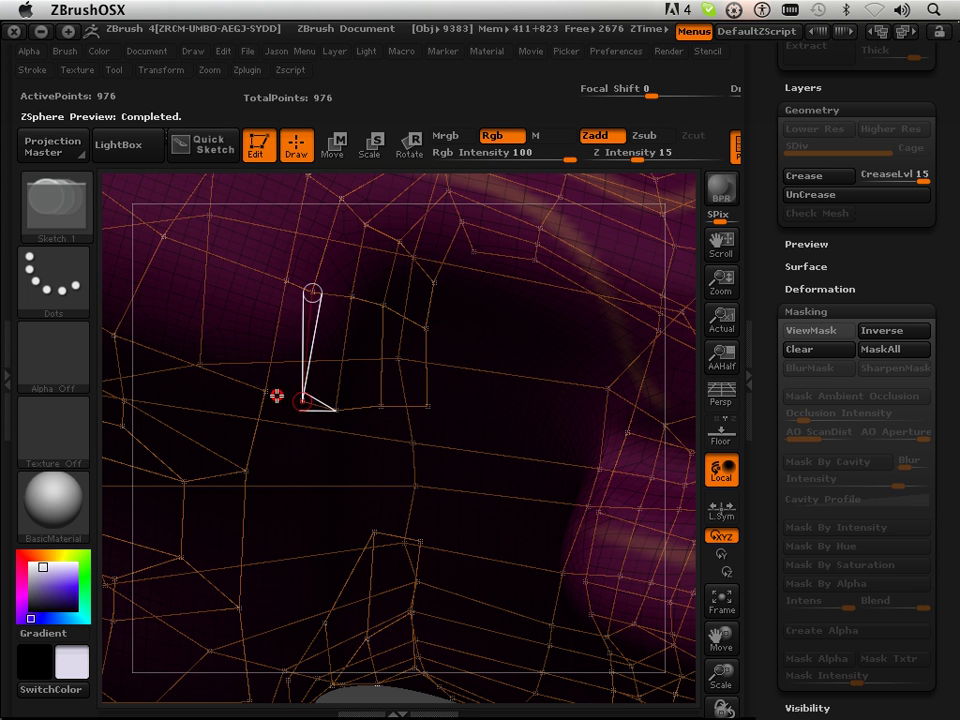
pyautogui.click(267, 392)
pyautogui.press('a')
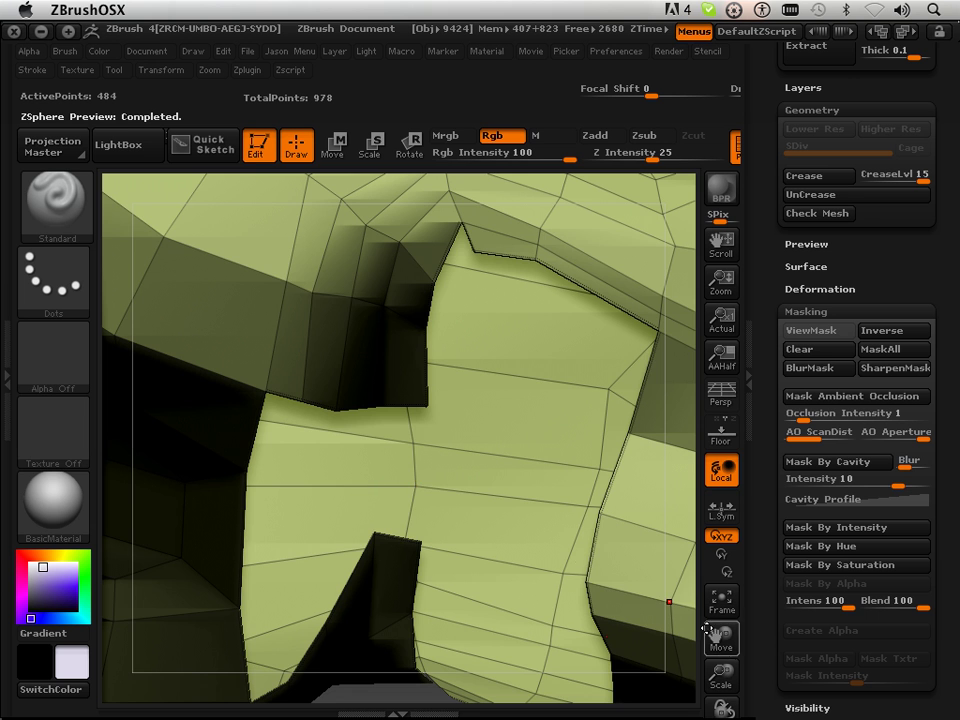
# Step: Move the lowest row of vertices of the upper strip into a smoother, gently sloping line and return to drawing topology
pyautogui.moveTo(721, 676); pyautogui.dragTo(720, 641)
pyautogui.moveTo(347, 628); pyautogui.dragTo(548, 566)
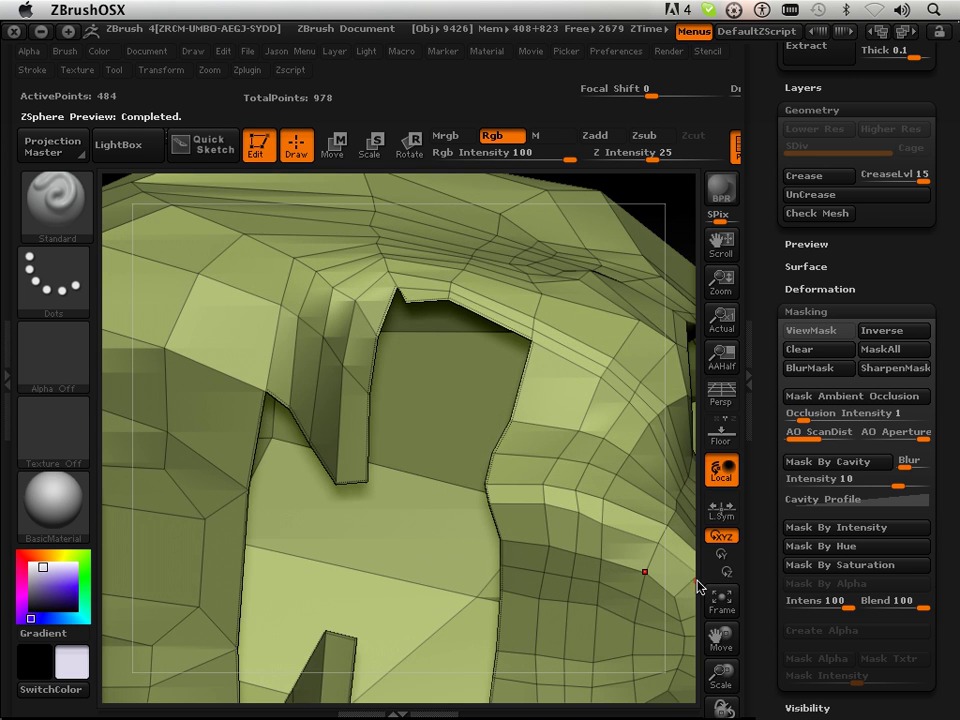
pyautogui.moveTo(721, 638); pyautogui.dragTo(755, 533)
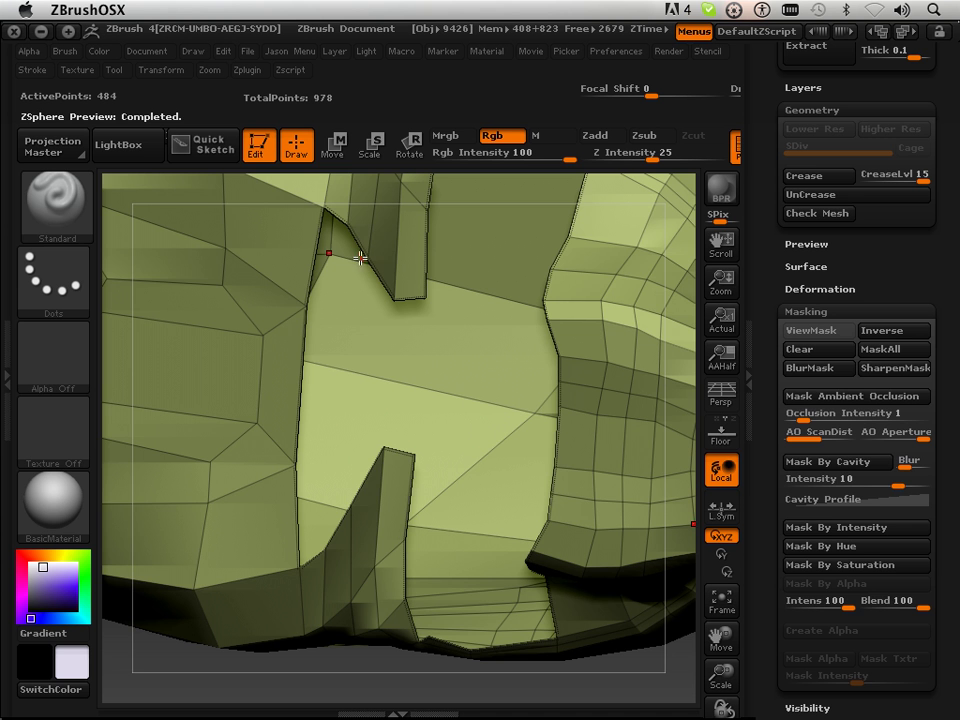
pyautogui.hotkey('shift', 'a')
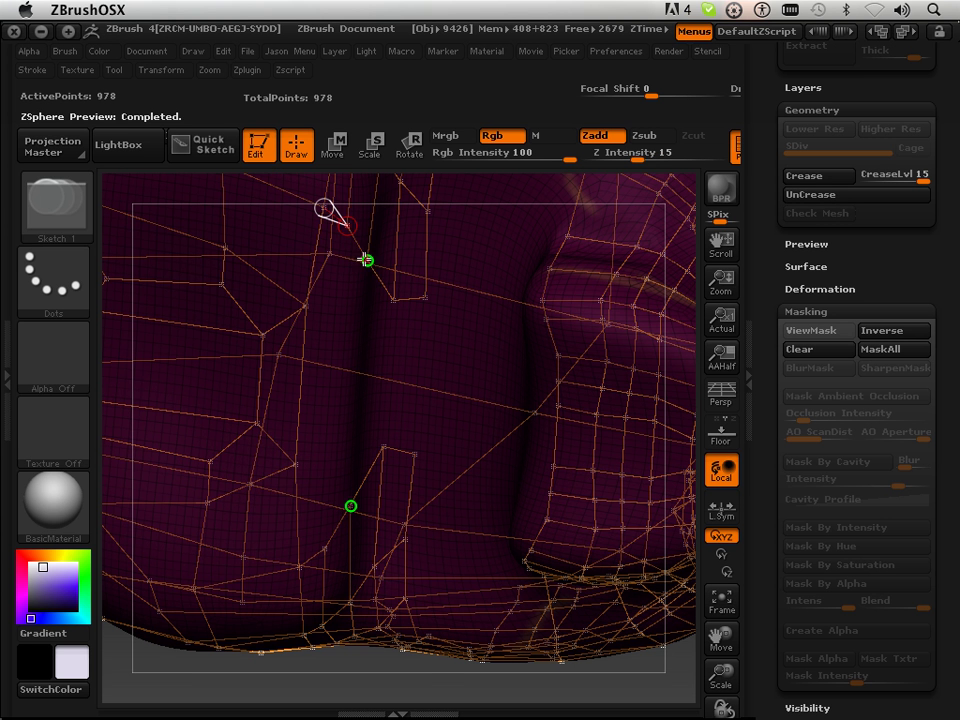
pyautogui.press('w')
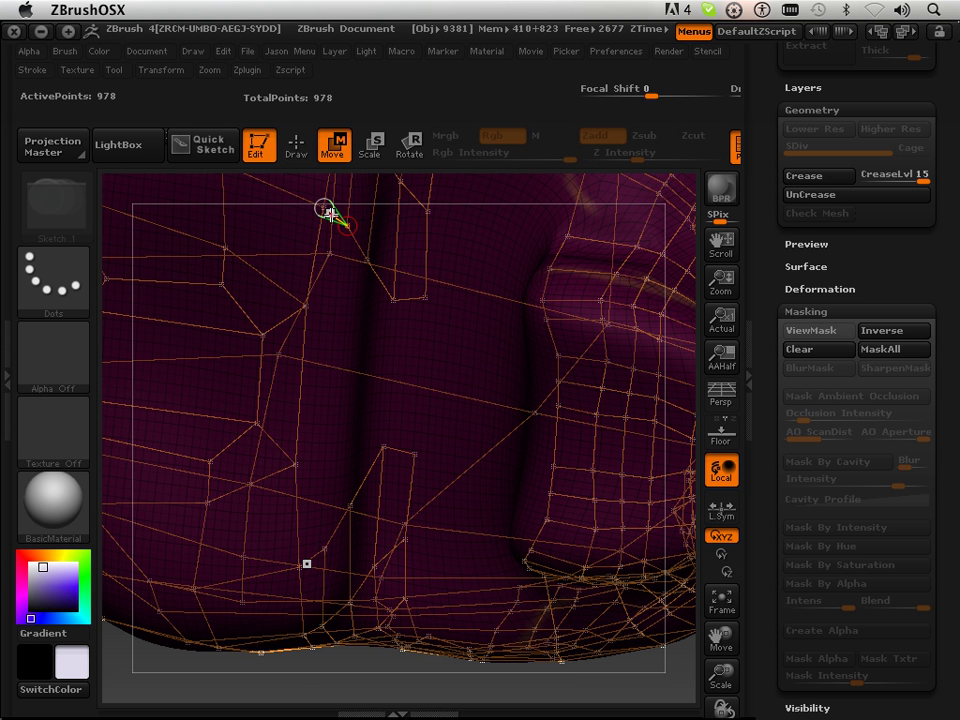
pyautogui.moveTo(323, 209)
pyautogui.mouseDown()
pyautogui.moveTo(323, 233)
pyautogui.moveTo(392, 300)
pyautogui.moveTo(396, 459)
pyautogui.moveTo(391, 492)
pyautogui.moveTo(296, 538)
pyautogui.moveTo(292, 531)
pyautogui.moveTo(431, 461)
pyautogui.moveTo(389, 475)
pyautogui.mouseUp()
pyautogui.moveTo(371, 266); pyautogui.dragTo(345, 248)
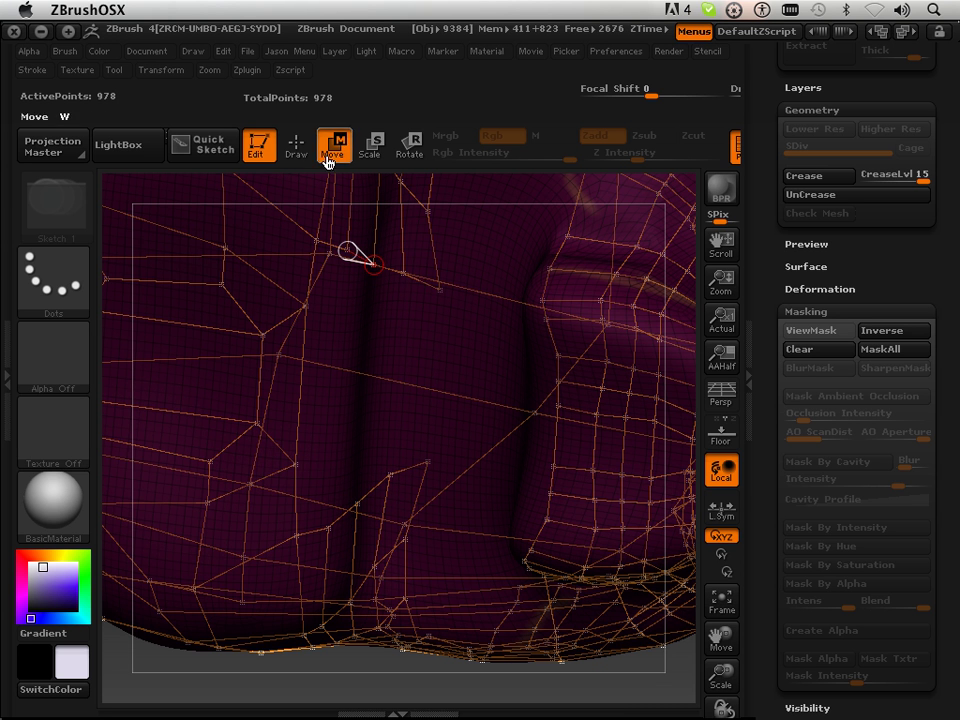
pyautogui.click(298, 148)
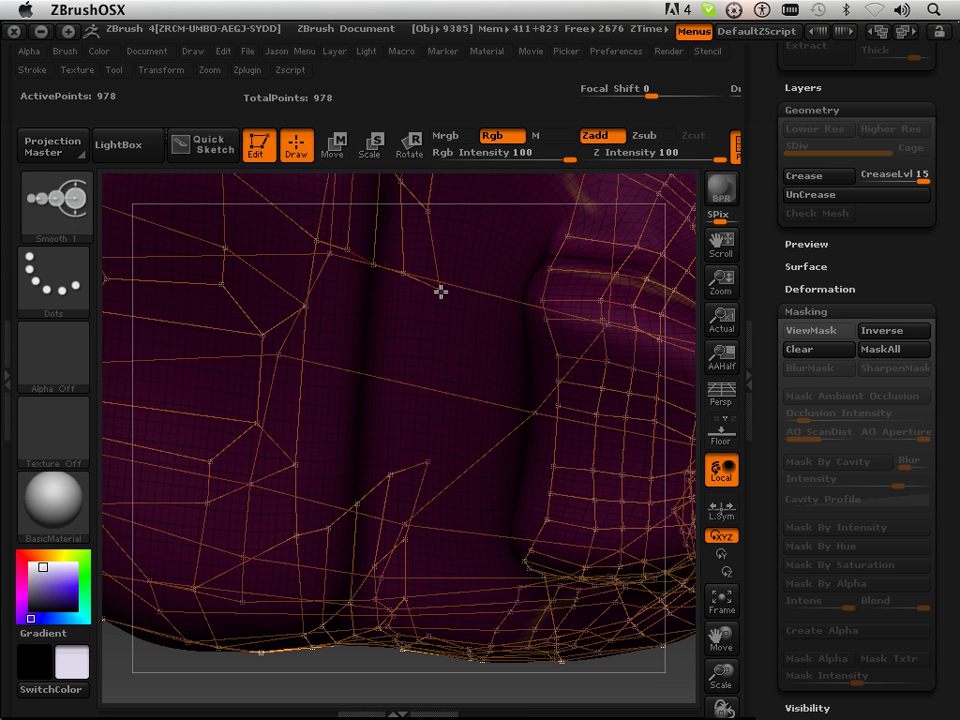
pyautogui.moveTo(440, 290); pyautogui.dragTo(427, 211)
pyautogui.moveTo(440, 290); pyautogui.dragTo(428, 463)
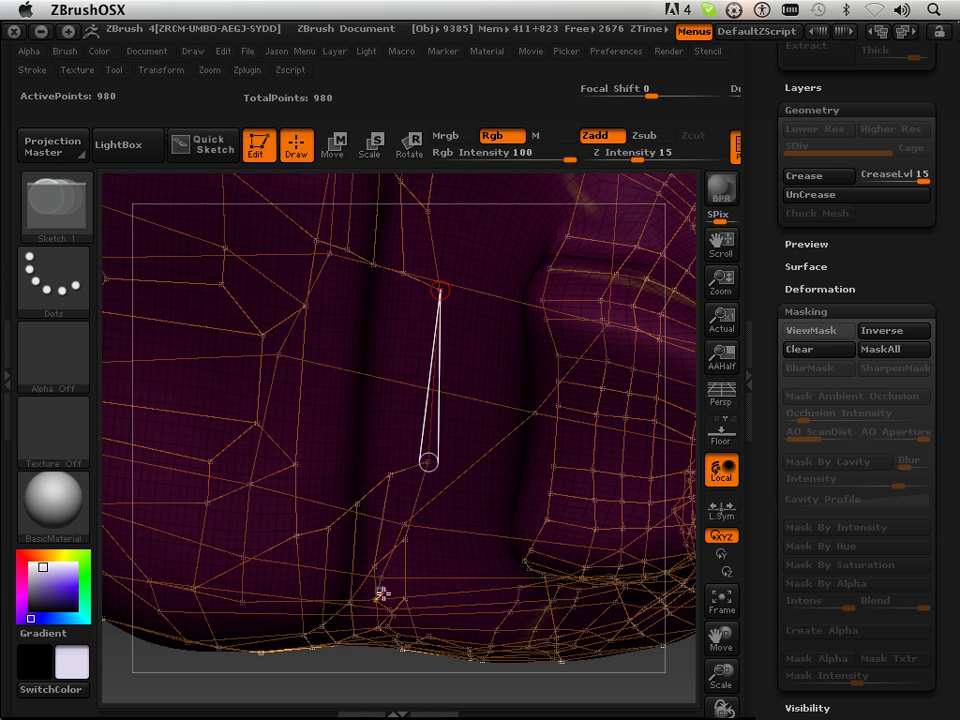
pyautogui.moveTo(224, 698)
pyautogui.mouseDown()
pyautogui.moveTo(214, 664)
pyautogui.moveTo(231, 643)
pyautogui.moveTo(571, 336)
pyautogui.mouseUp()
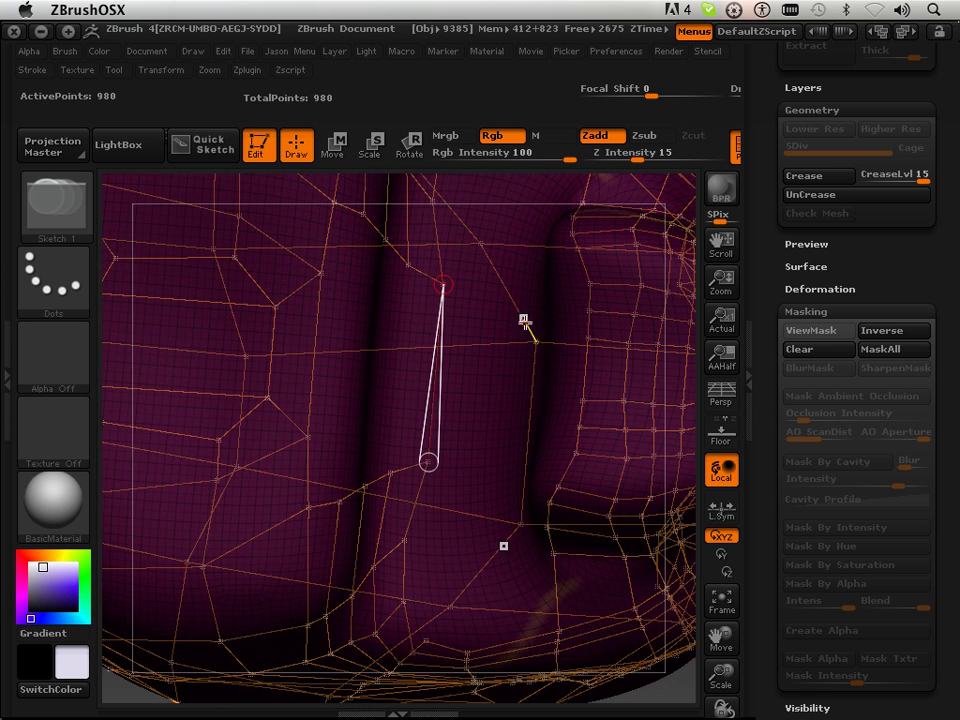
pyautogui.hotkey('ctrl', 'z')
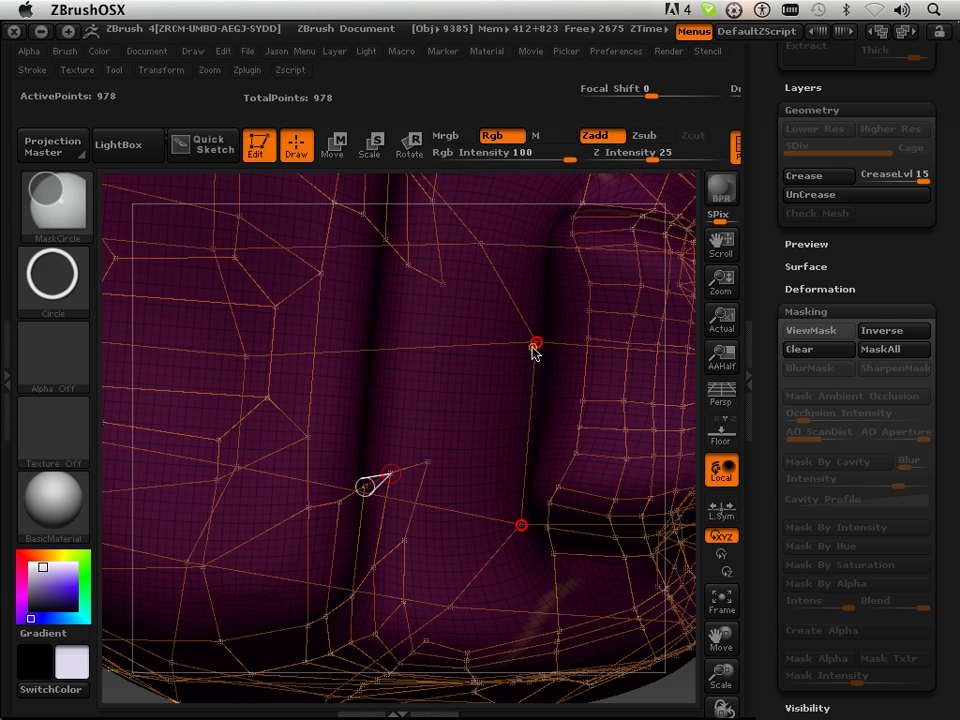
# Step: Draw a short edge from the upper strip's lowest front vertex toward its mirrored counterpart and check the skin preview
pyautogui.keyDown('shift'); pyautogui.click(443, 288); pyautogui.keyUp('shift')
pyautogui.click(440, 321)
pyautogui.keyDown('shift'); pyautogui.click(441, 320); pyautogui.keyUp('shift')
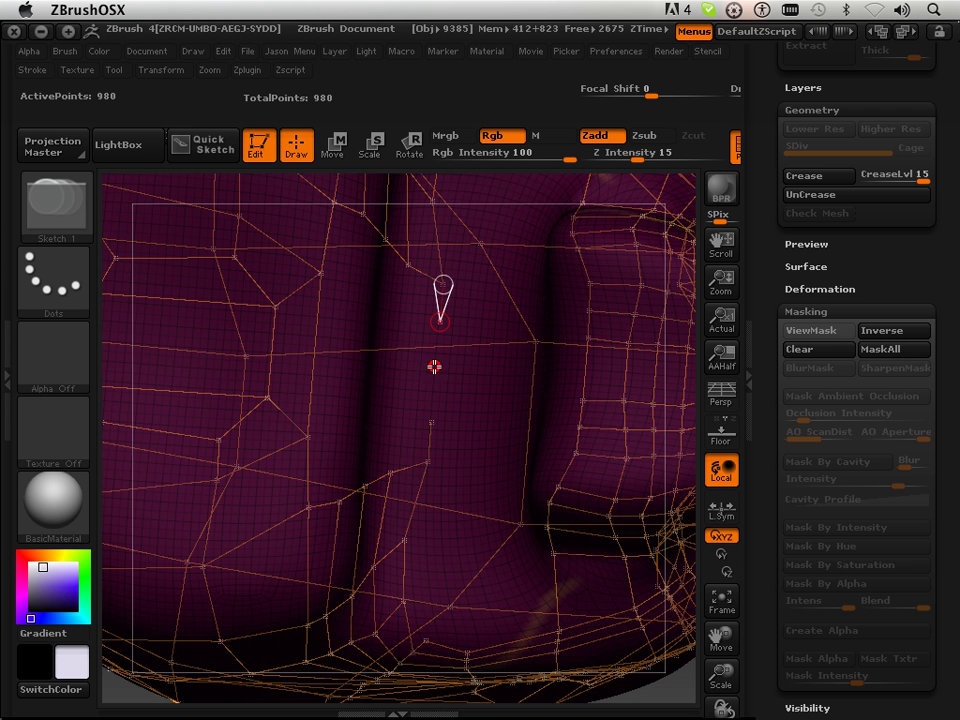
pyautogui.press('a')
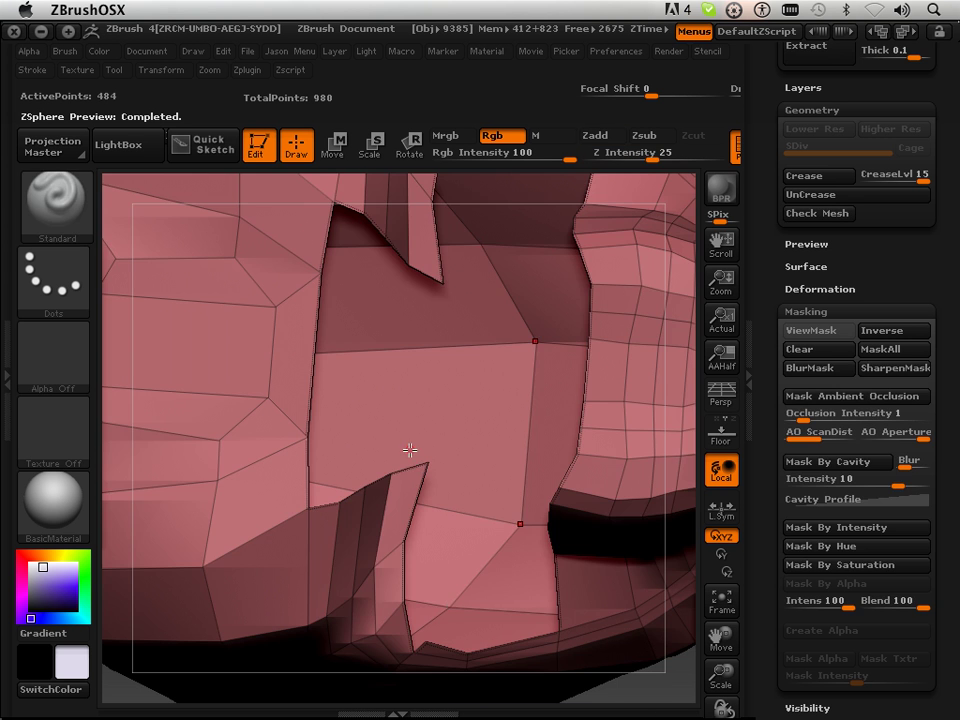
pyautogui.press('a')
pyautogui.press('a')
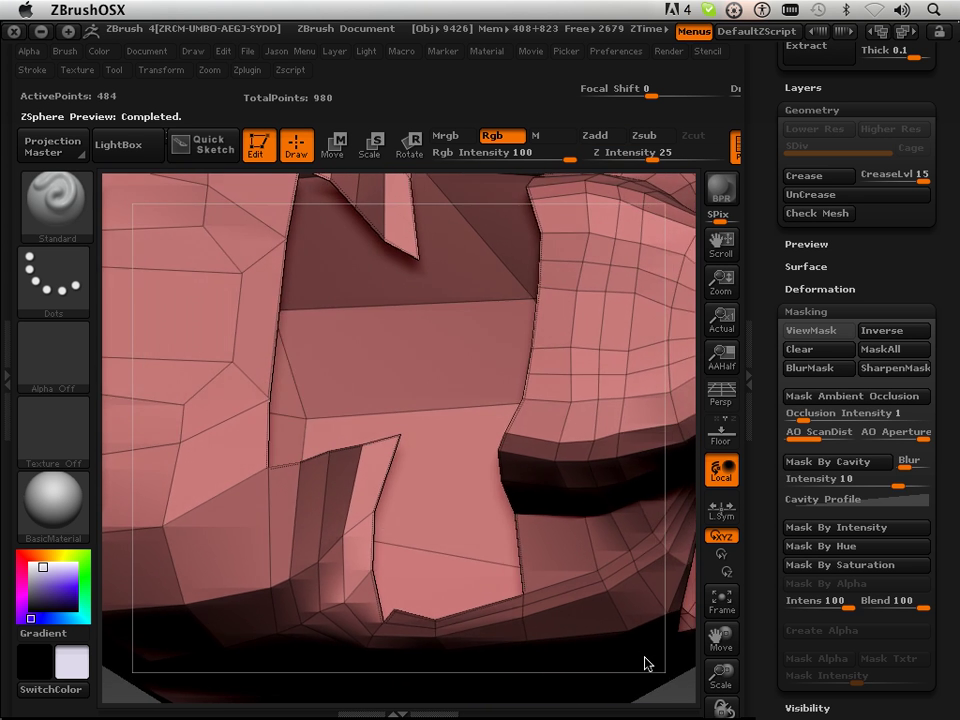
pyautogui.press('a')
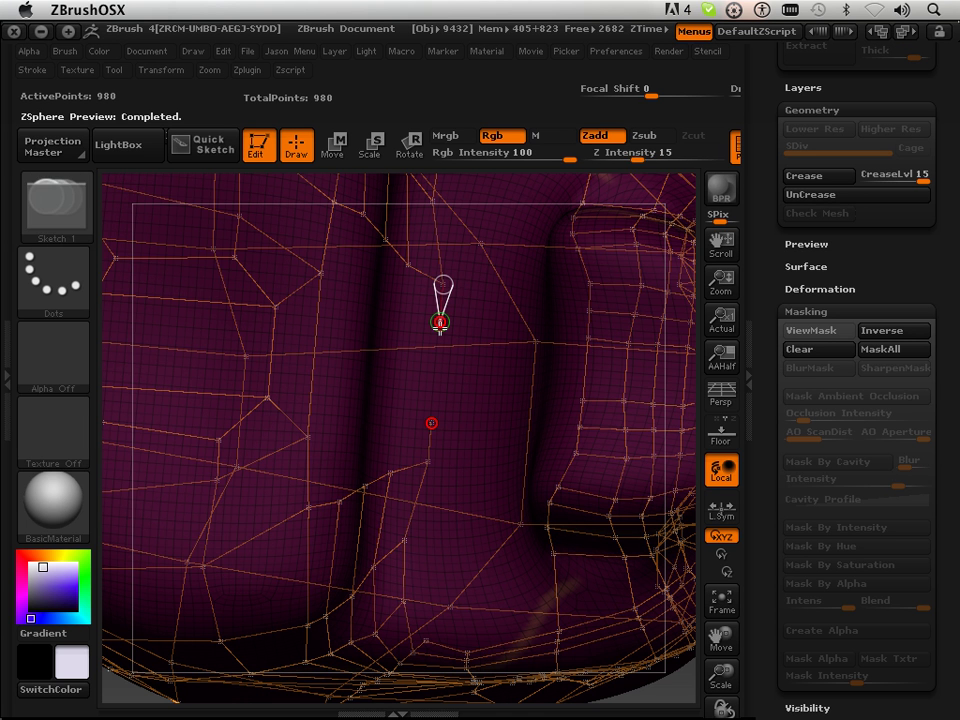
# Step: Add another point to the front column and bridge it across to the matching mirrored point
pyautogui.keyDown('ctrl'); pyautogui.click(440, 324); pyautogui.keyUp('ctrl')
pyautogui.hotkey('ctrl', 'z')
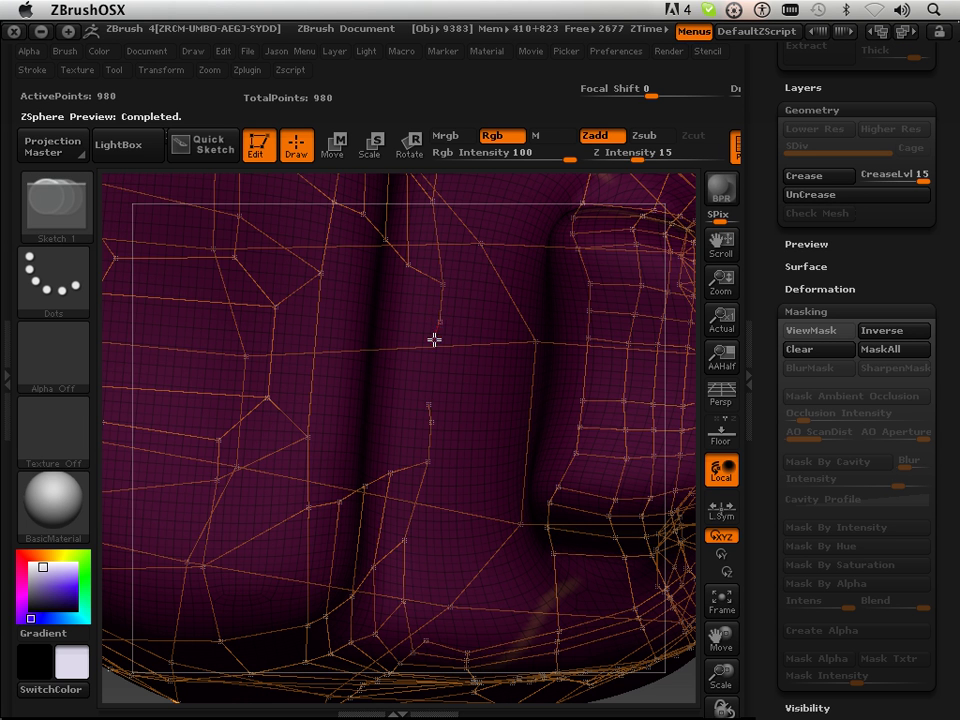
pyautogui.click(434, 340)
pyautogui.click(429, 404)
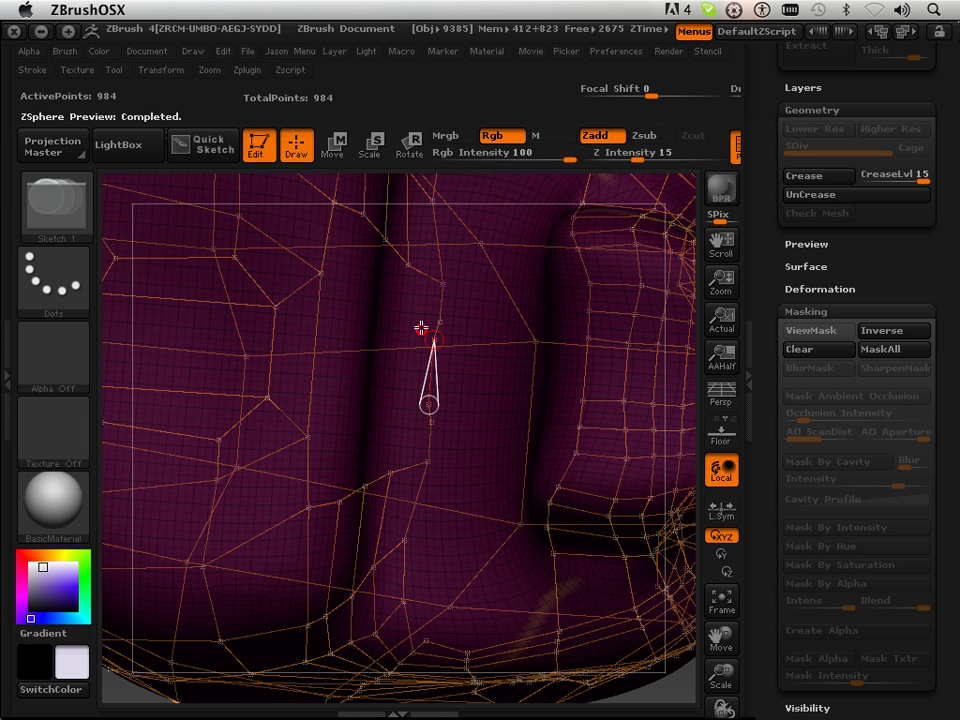
# Step: Extend a second column with two points from the next strip vertex and bridge it to its mirrored counterpart
pyautogui.keyDown('ctrl'); pyautogui.click(408, 267); pyautogui.keyUp('ctrl')
pyautogui.click(404, 317)
pyautogui.keyDown('shift'); pyautogui.click(404, 317); pyautogui.keyUp('shift')
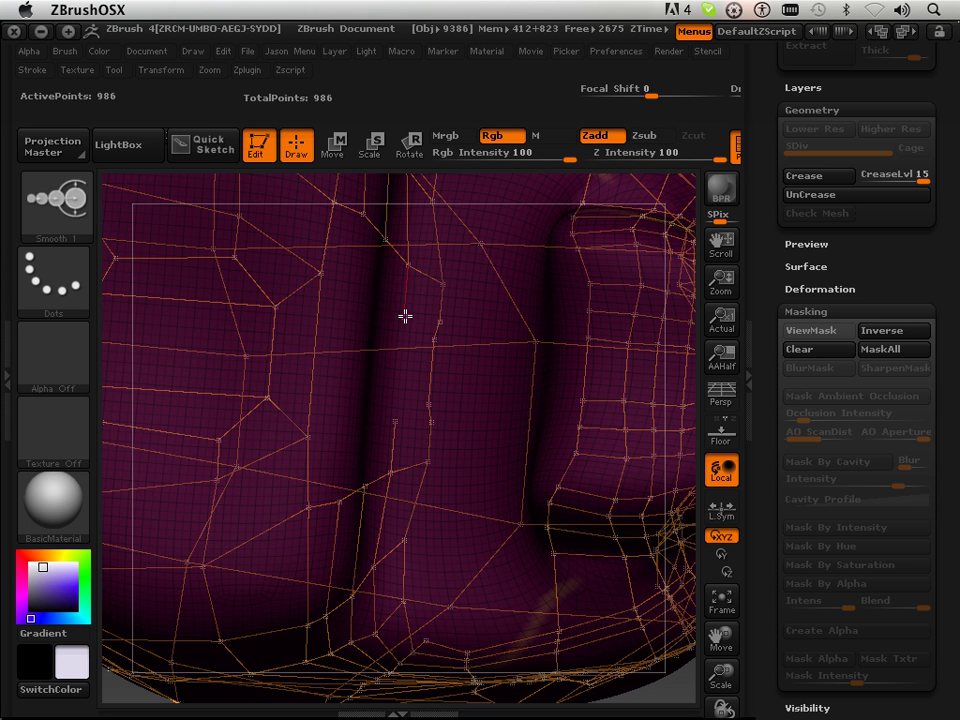
pyautogui.click(401, 338)
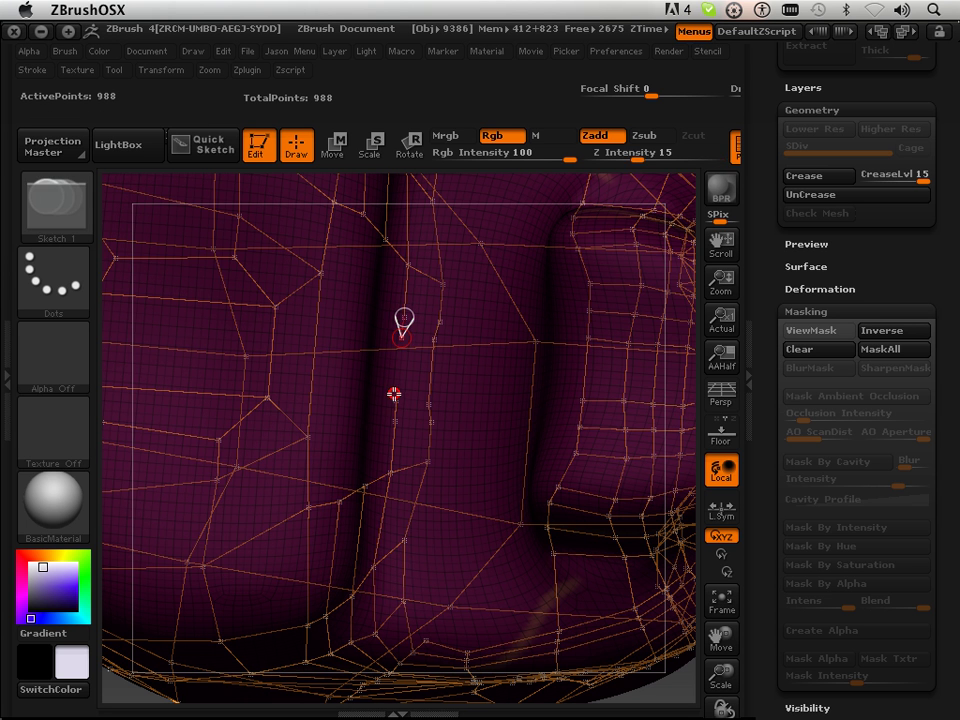
pyautogui.click(396, 400)
# Step: Extend a third column with two points from the next vertex along the dark groove and bridge it to its mirrored counterpart
pyautogui.keyDown('shift'); pyautogui.click(386, 241); pyautogui.keyUp('shift')
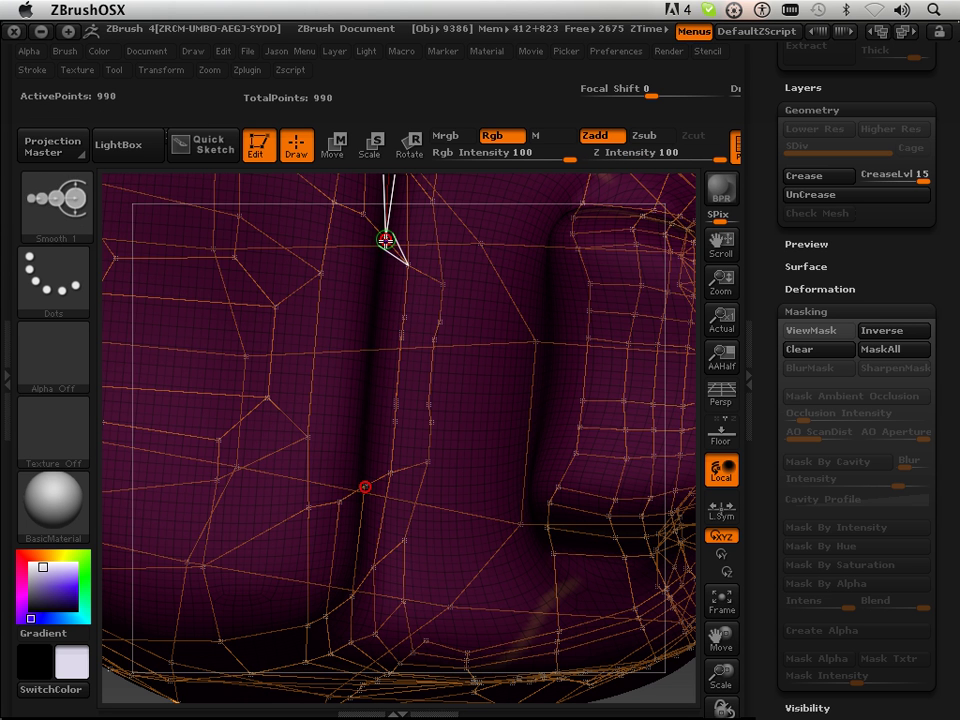
pyautogui.click(383, 310)
pyautogui.click(379, 331)
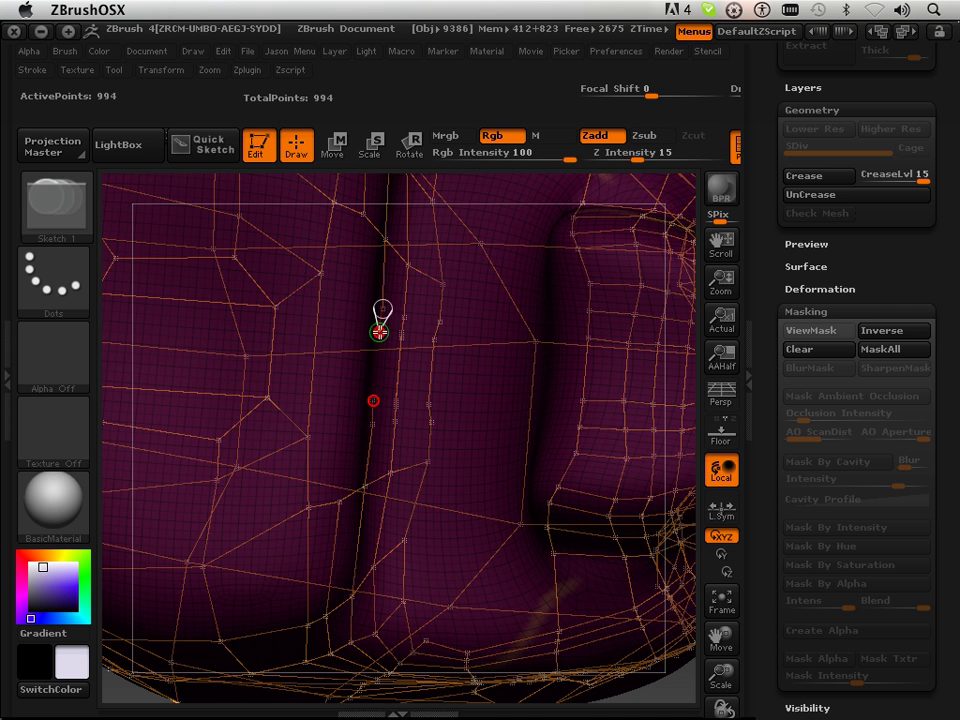
pyautogui.click(373, 401)
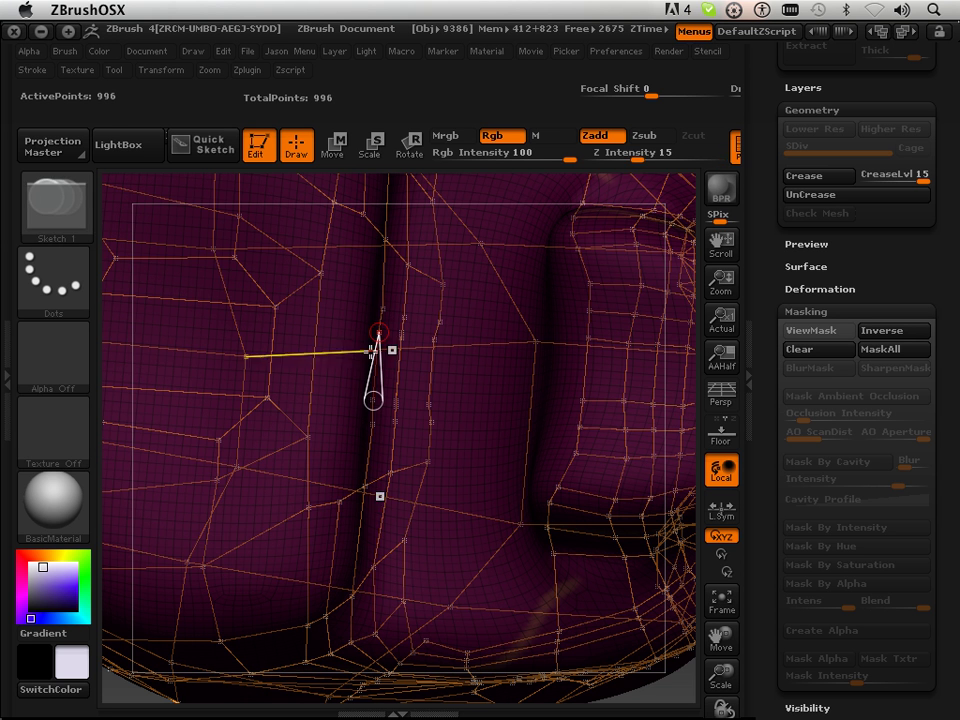
# Step: Extend a fourth column with two points from the strip vertex beside the dark groove and bridge it to its mirrored counterpart
pyautogui.keyDown('shift'); pyautogui.click(363, 216); pyautogui.keyUp('shift')
pyautogui.moveTo(354, 279); pyautogui.dragTo(354, 294)
pyautogui.press('shift')
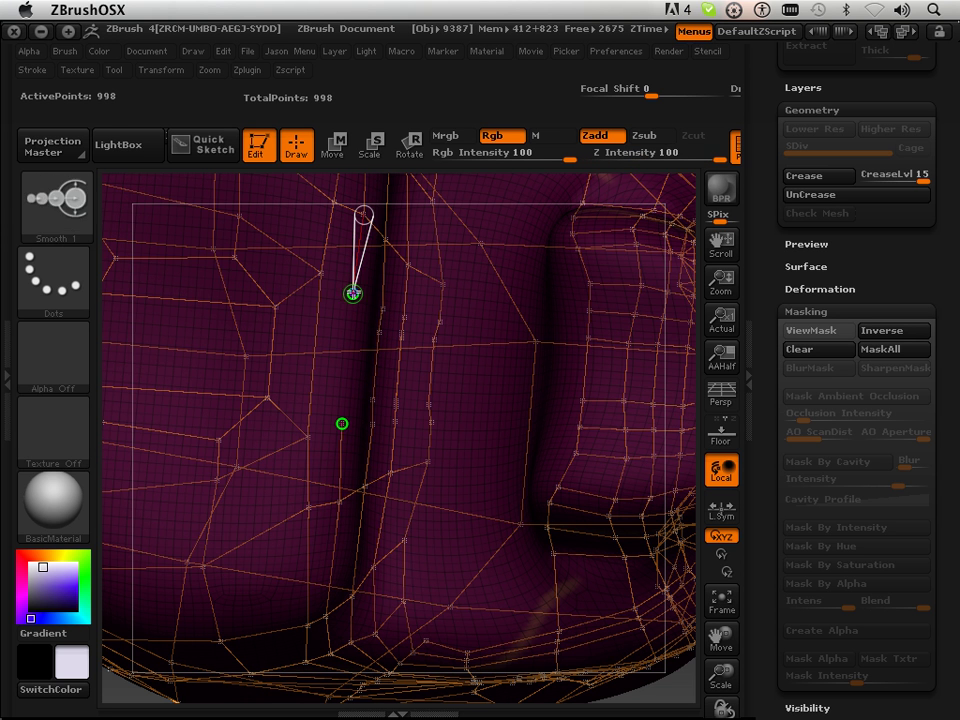
pyautogui.click(352, 328)
pyautogui.press('shift')
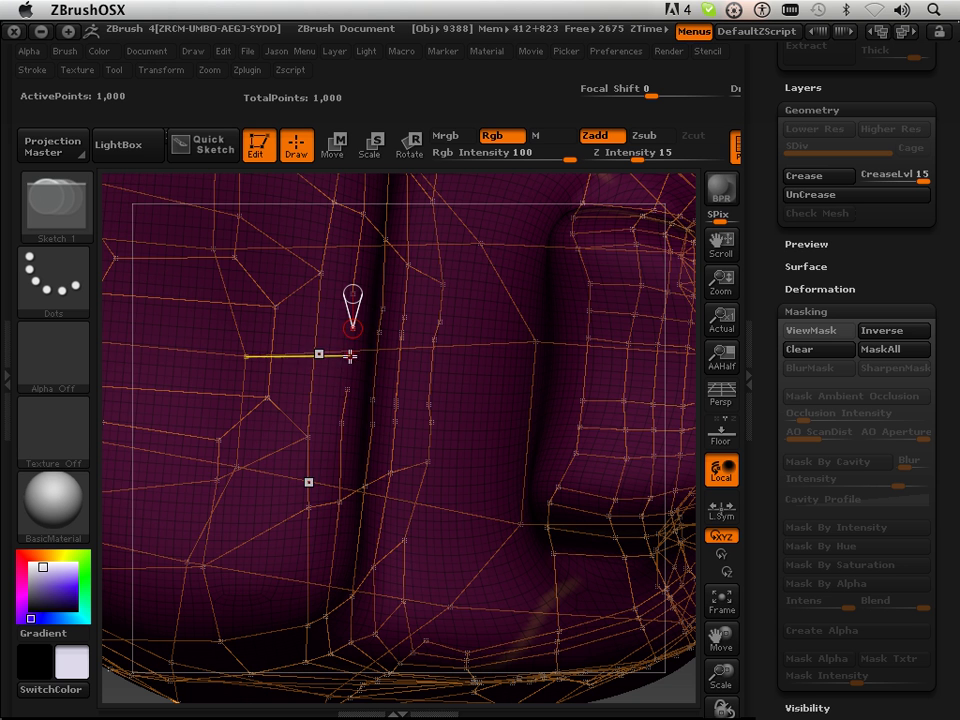
pyautogui.click(348, 390)
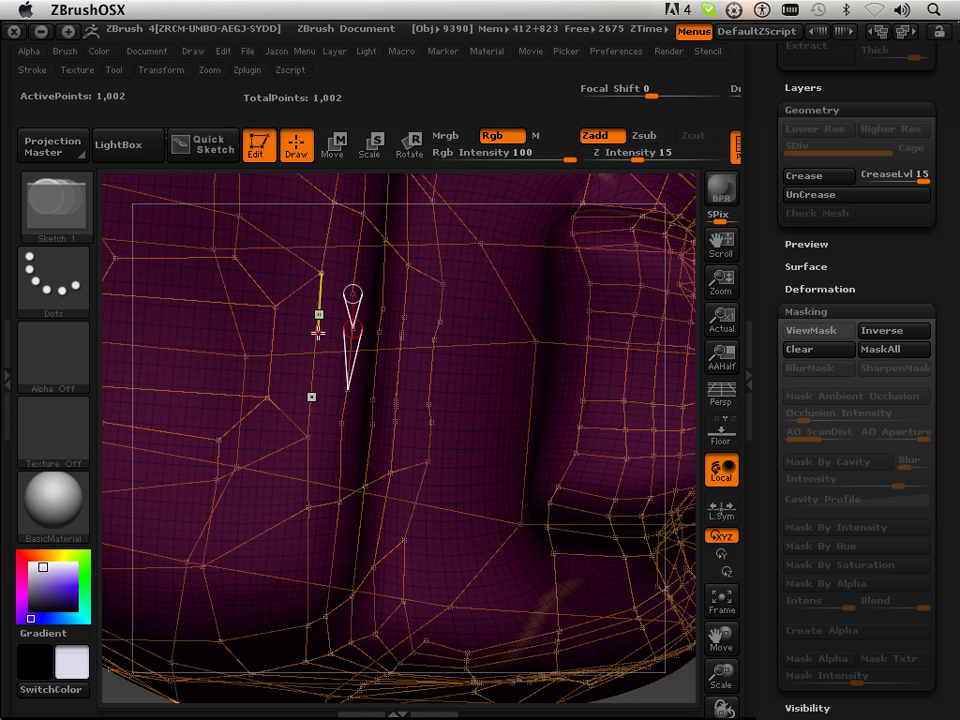
# Step: Try inserting a point on the long edge beside the fourth column, undo it and check the skin preview
pyautogui.click(318, 333)
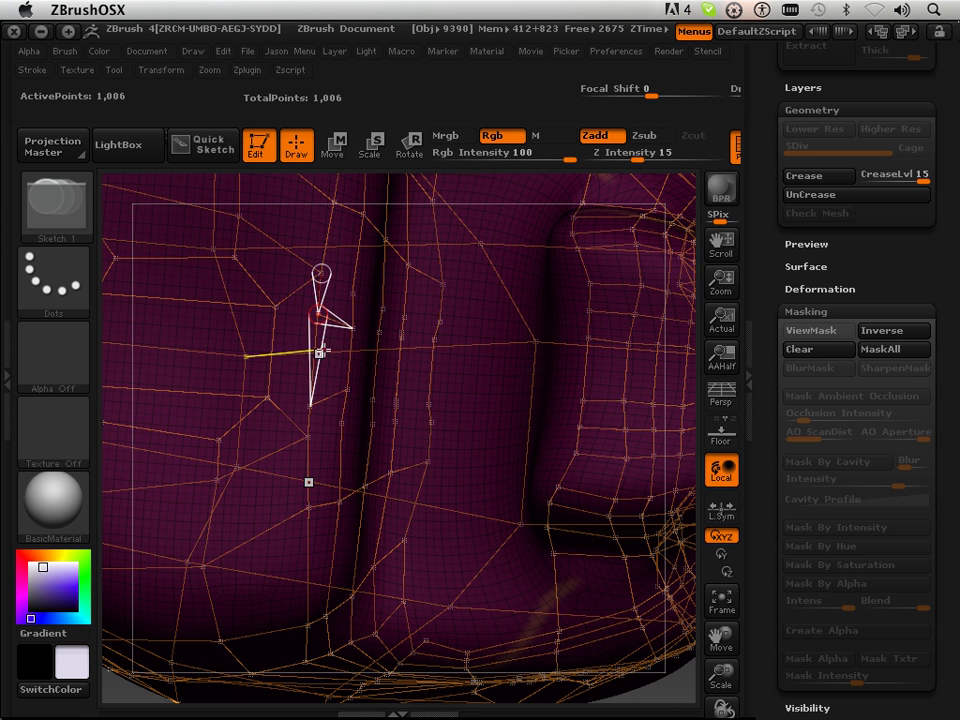
pyautogui.hotkey('ctrl', 'z')
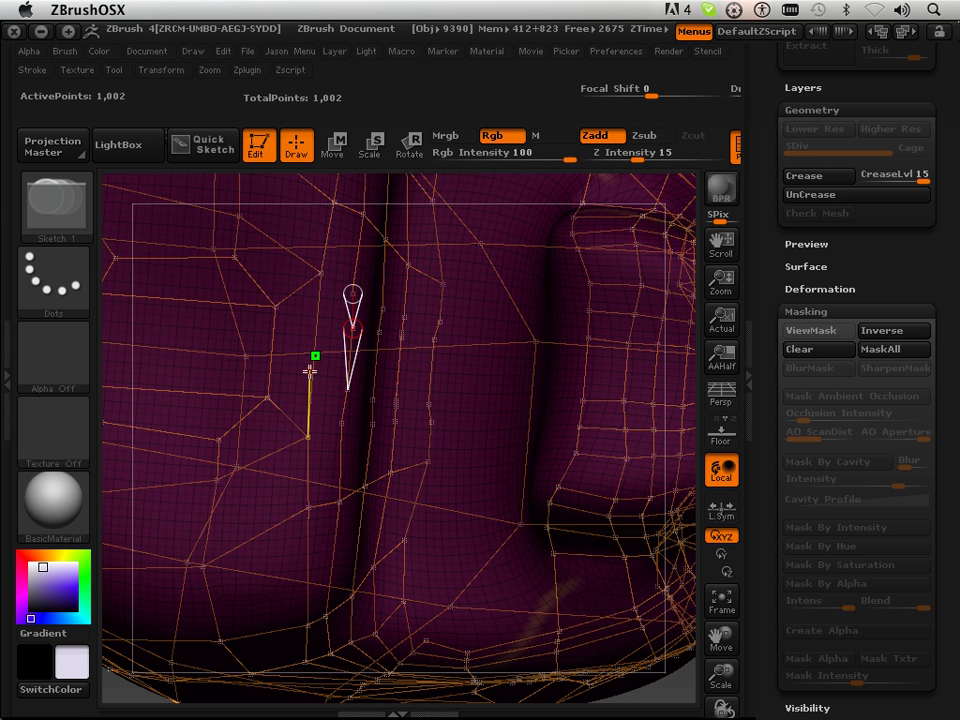
pyautogui.press('a')
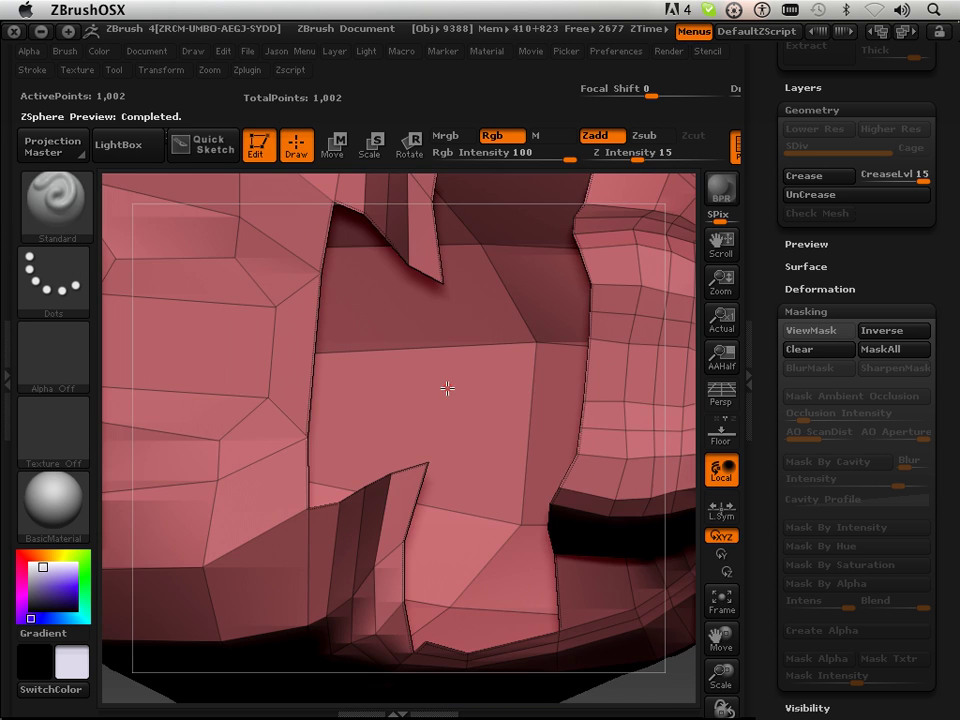
pyautogui.press('a')
pyautogui.press('shift')
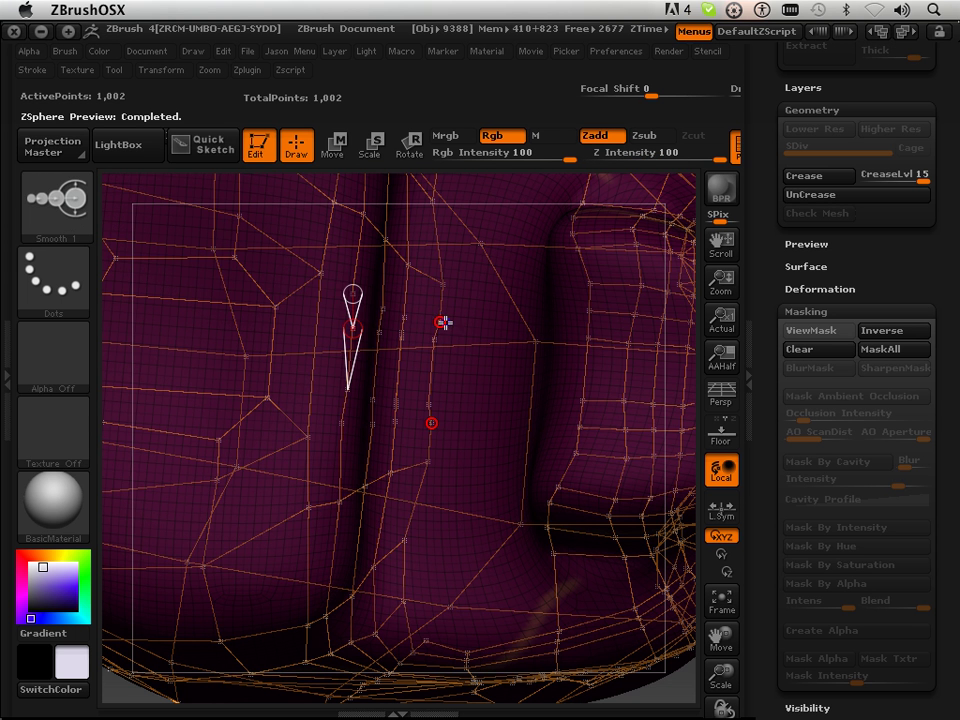
# Step: Connect the first row of column points across the groove, from the outermost column to the existing strip corner
pyautogui.keyDown('shift'); pyautogui.click(440, 323); pyautogui.keyUp('shift')
pyautogui.click(405, 318)
pyautogui.keyDown('shift'); pyautogui.click(404, 316); pyautogui.keyUp('shift')
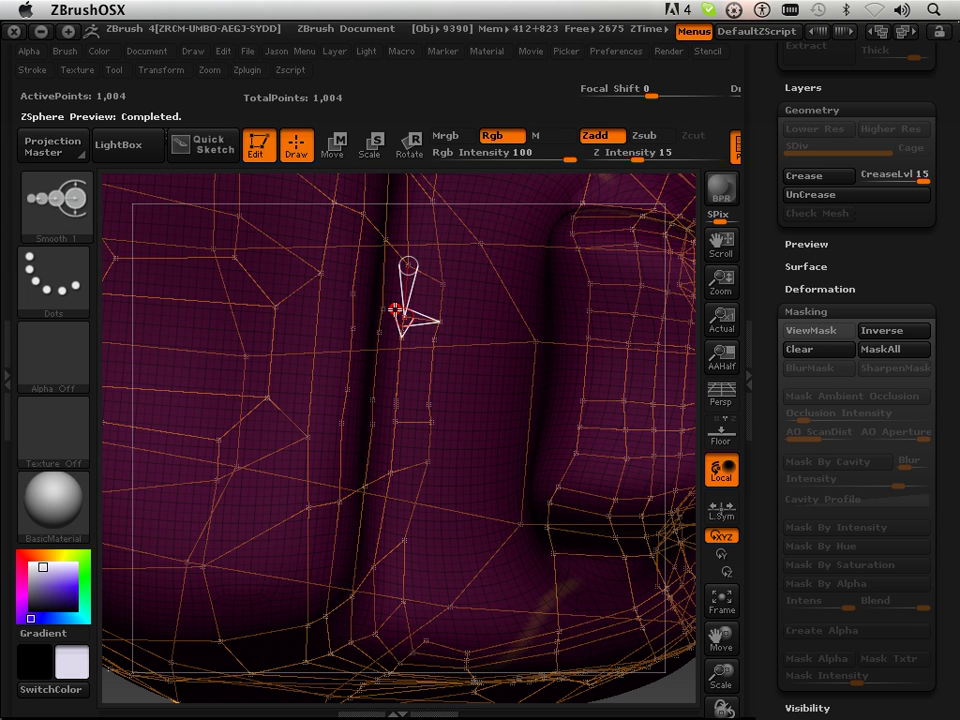
pyautogui.click(383, 308)
pyautogui.keyDown('shift'); pyautogui.click(383, 308); pyautogui.keyUp('shift')
pyautogui.click(354, 295)
pyautogui.keyDown('shift'); pyautogui.click(353, 294); pyautogui.keyUp('shift')
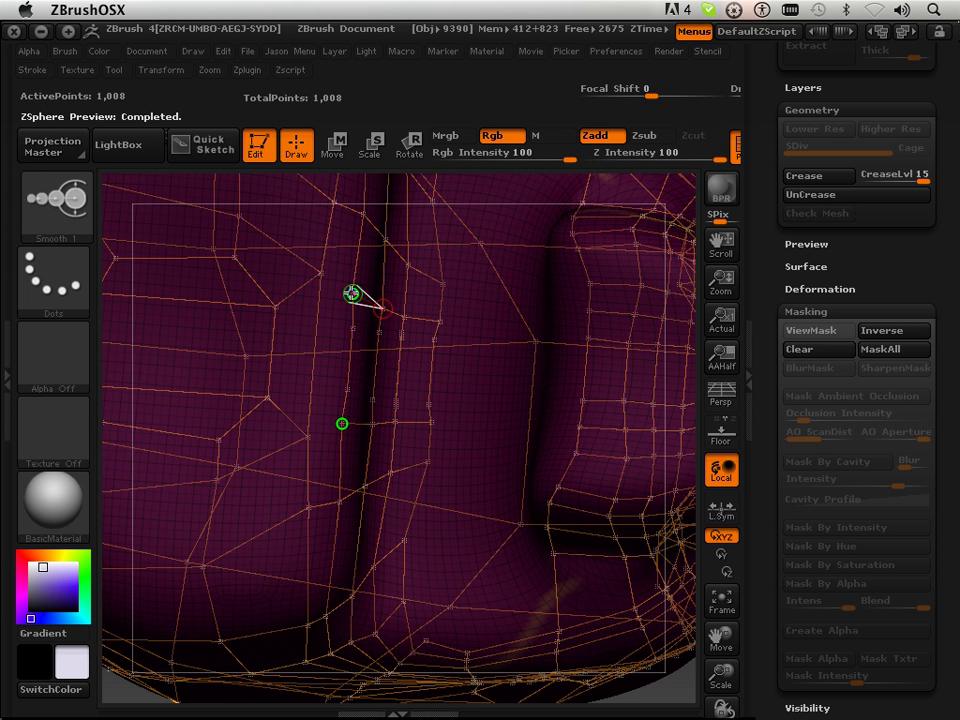
pyautogui.click(320, 272)
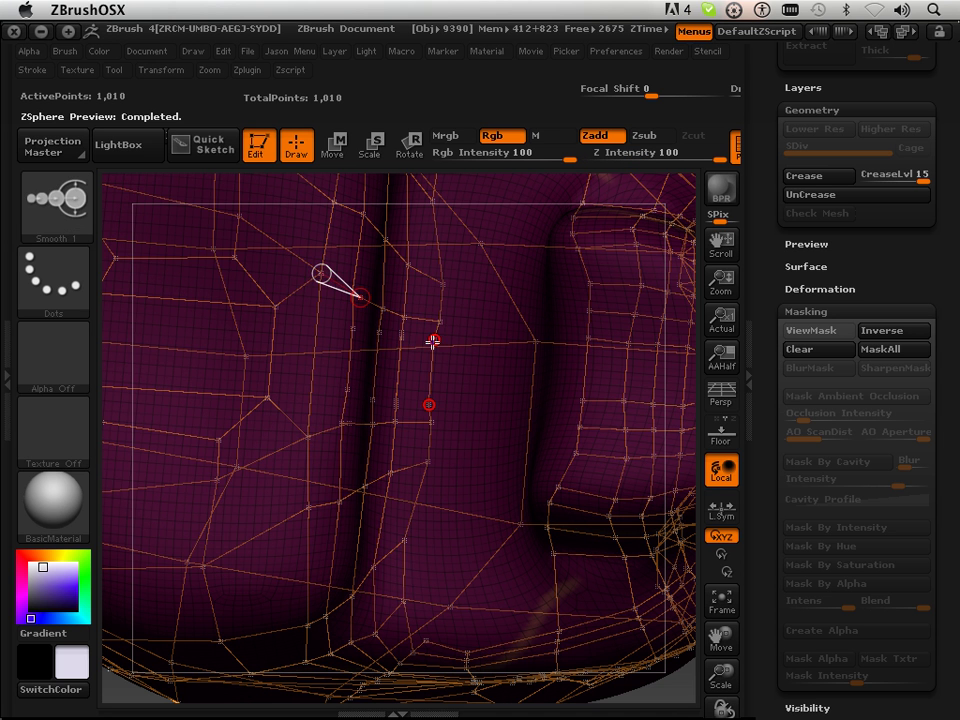
# Step: Connect the second row of points across all four columns and join it to the long edge beside them
pyautogui.click(399, 337)
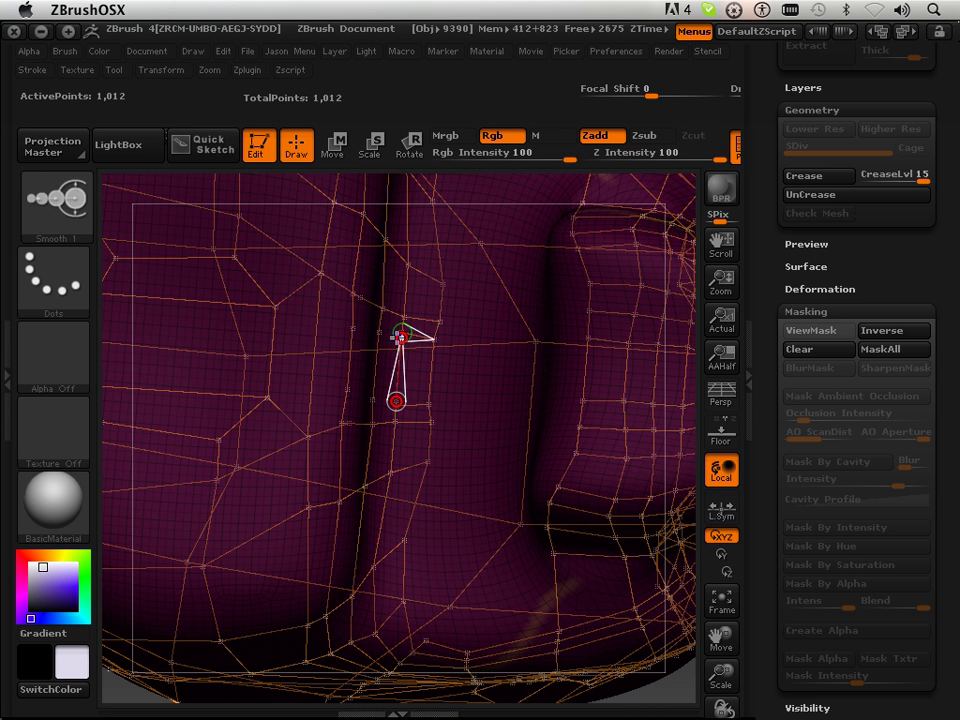
pyautogui.click(379, 331)
pyautogui.click(353, 328)
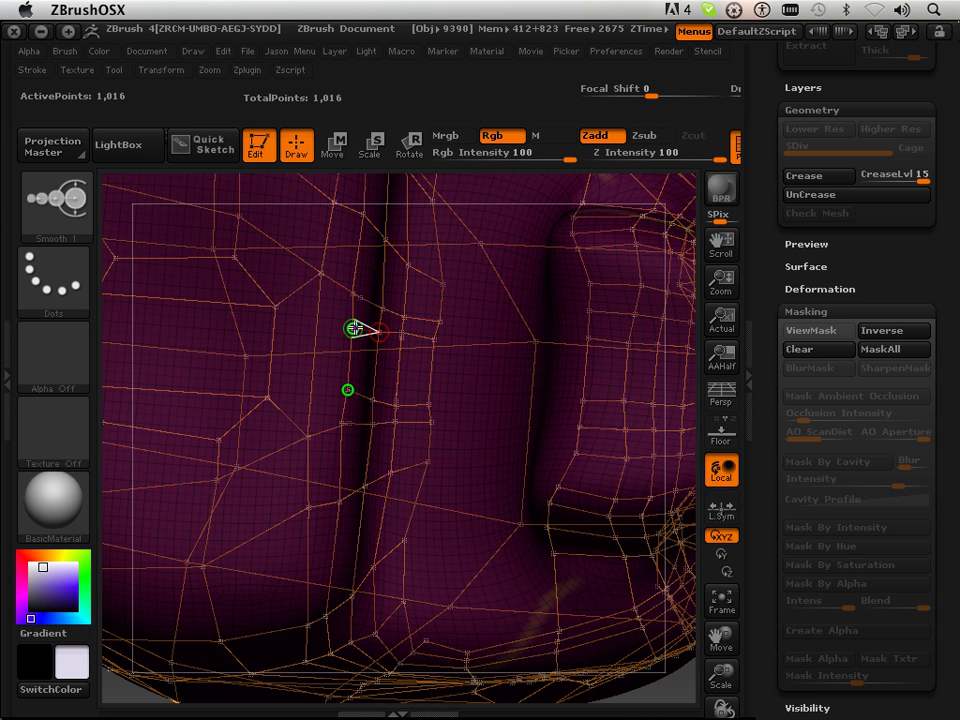
pyautogui.click(319, 322)
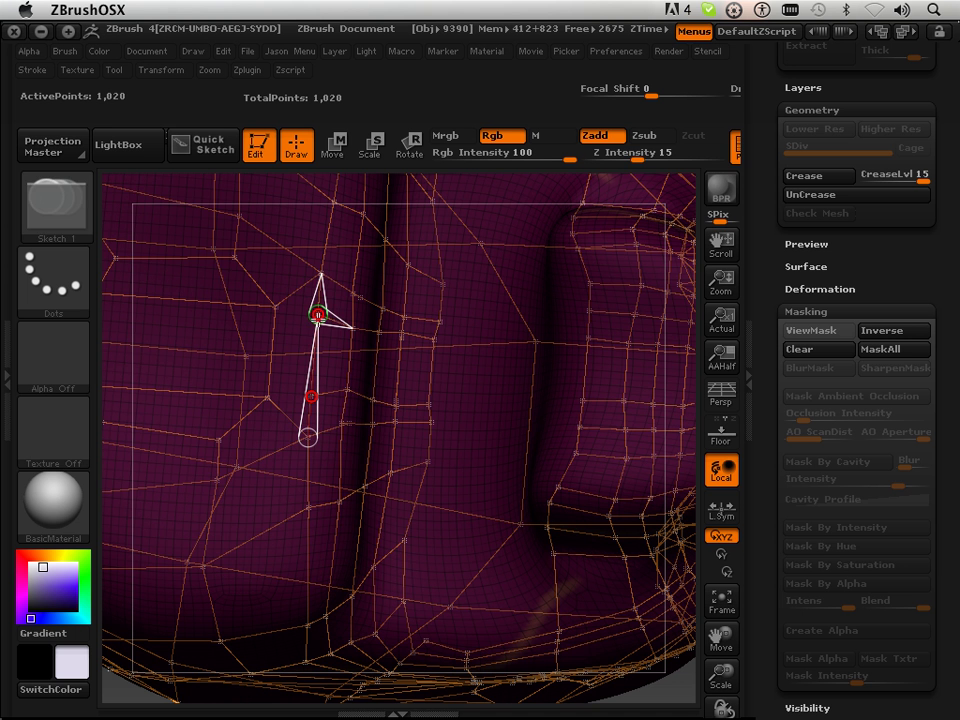
# Step: Try linking the second row to the inner edge, check the skin preview and undo the link
pyautogui.click(275, 331)
pyautogui.press('a')
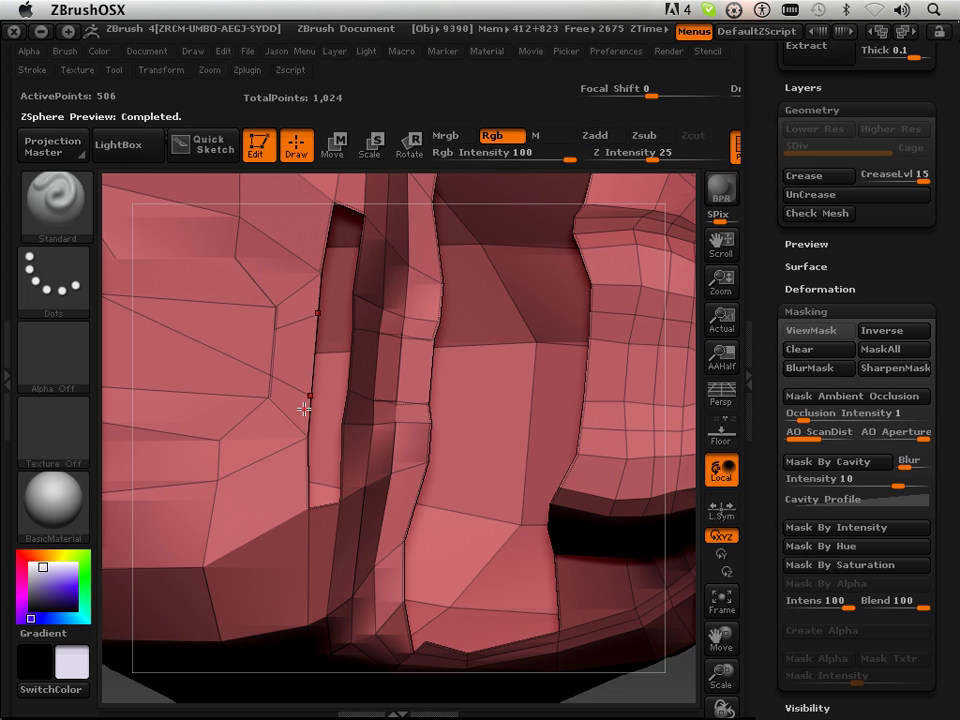
pyautogui.moveTo(618, 688); pyautogui.dragTo(620, 656)
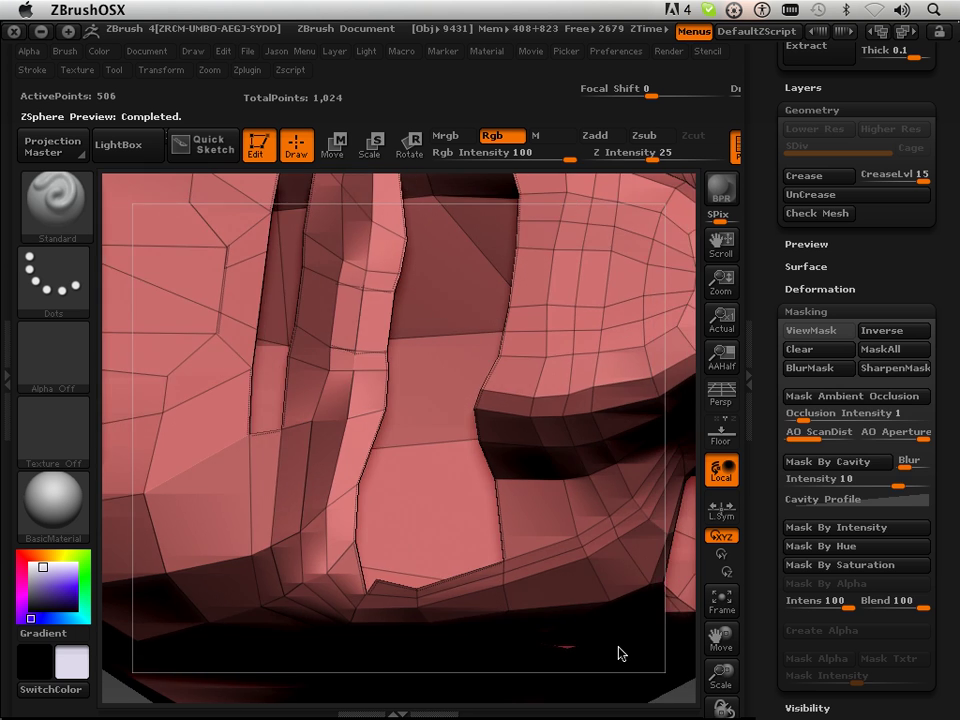
pyautogui.press('a')
pyautogui.hotkey('ctrl', 'z')
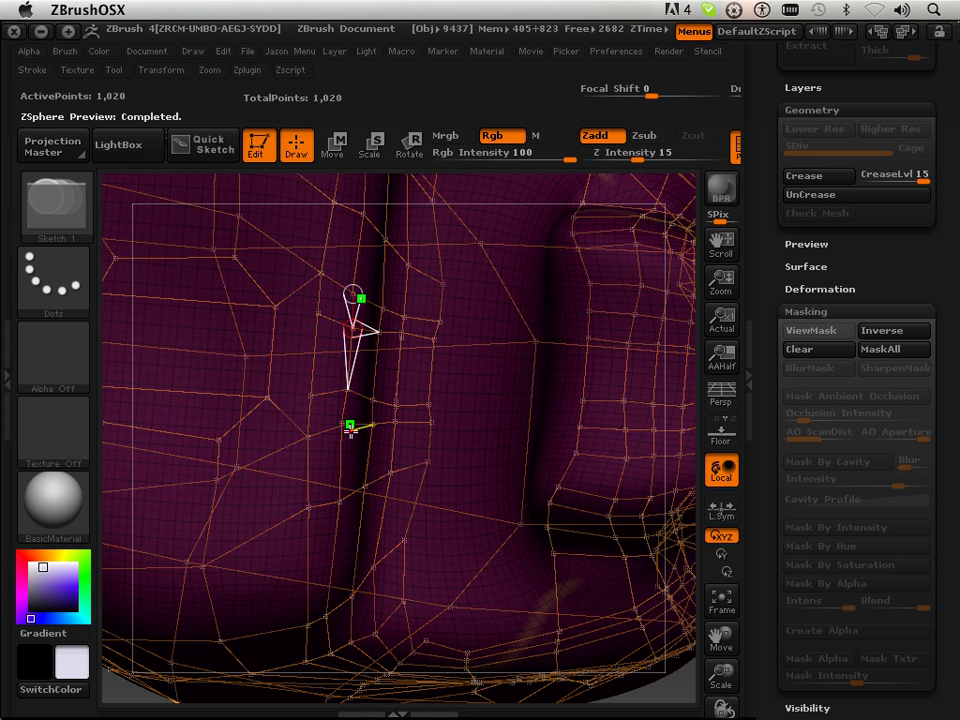
# Step: Try splitting the inner edge at a new point linked to the second row, preview the skin and undo the split
pyautogui.keyDown('shift'); pyautogui.moveTo(313, 392); pyautogui.dragTo(310, 389); pyautogui.keyUp('shift')
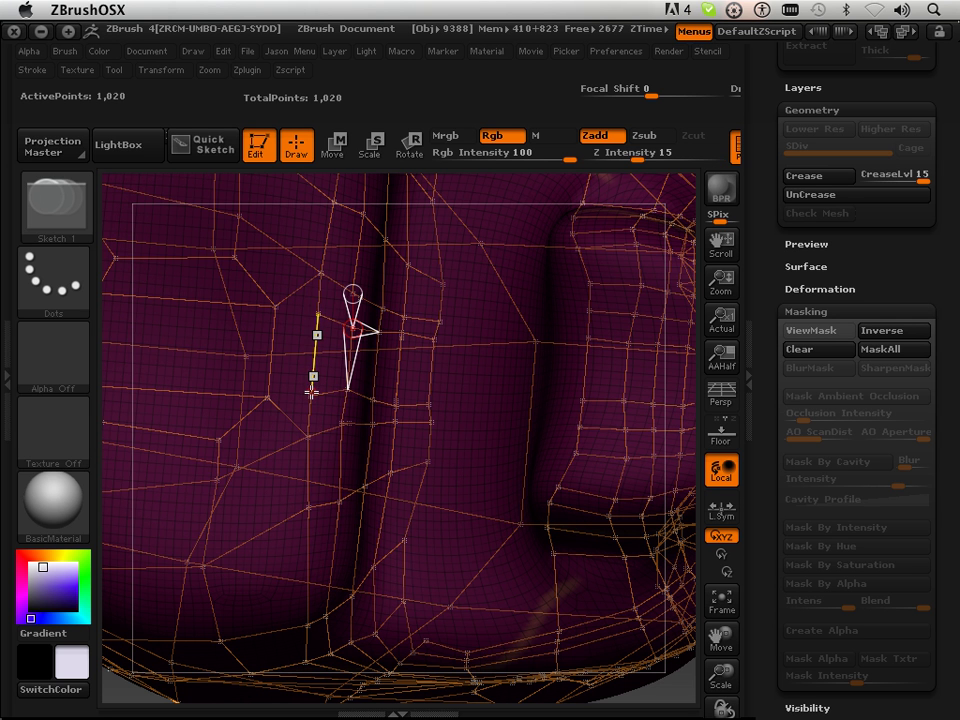
pyautogui.moveTo(310, 401); pyautogui.dragTo(320, 327)
pyautogui.keyDown('shift'); pyautogui.click(318, 315); pyautogui.keyUp('shift')
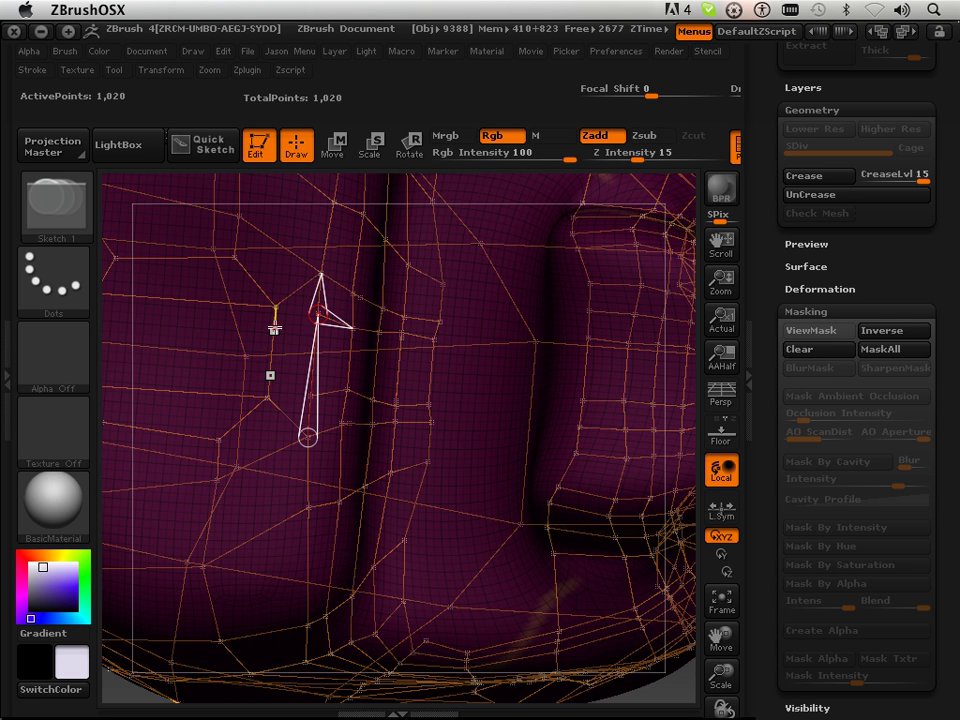
pyautogui.press('a')
pyautogui.press('a')
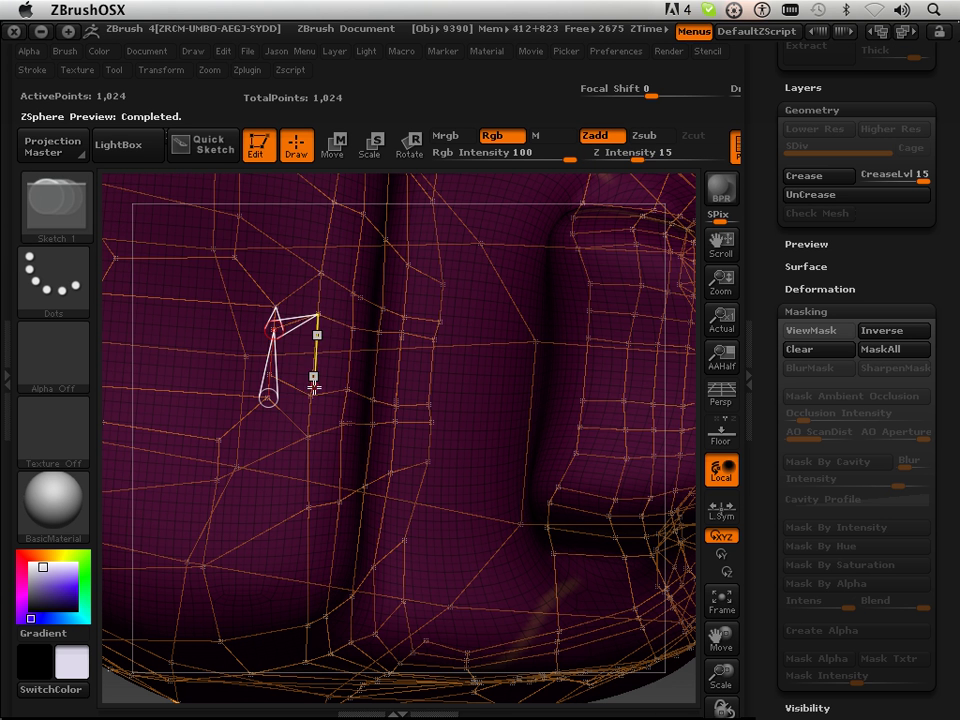
pyautogui.hotkey('ctrl', 'z')
pyautogui.hotkey('ctrl', 'z')
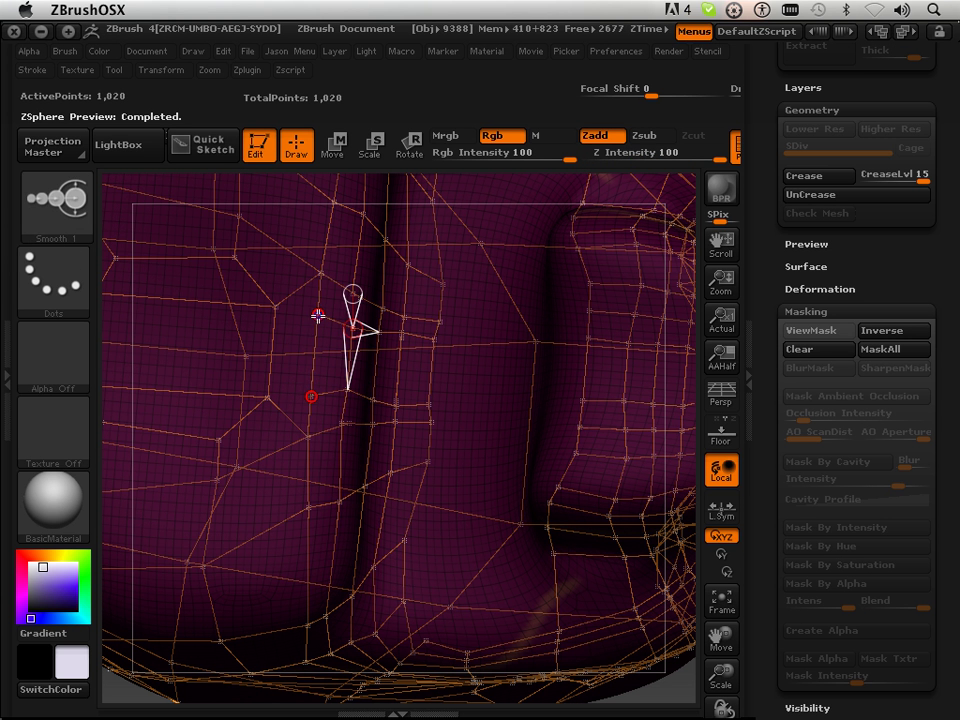
pyautogui.keyDown('shift'); pyautogui.click(318, 316); pyautogui.keyUp('shift')
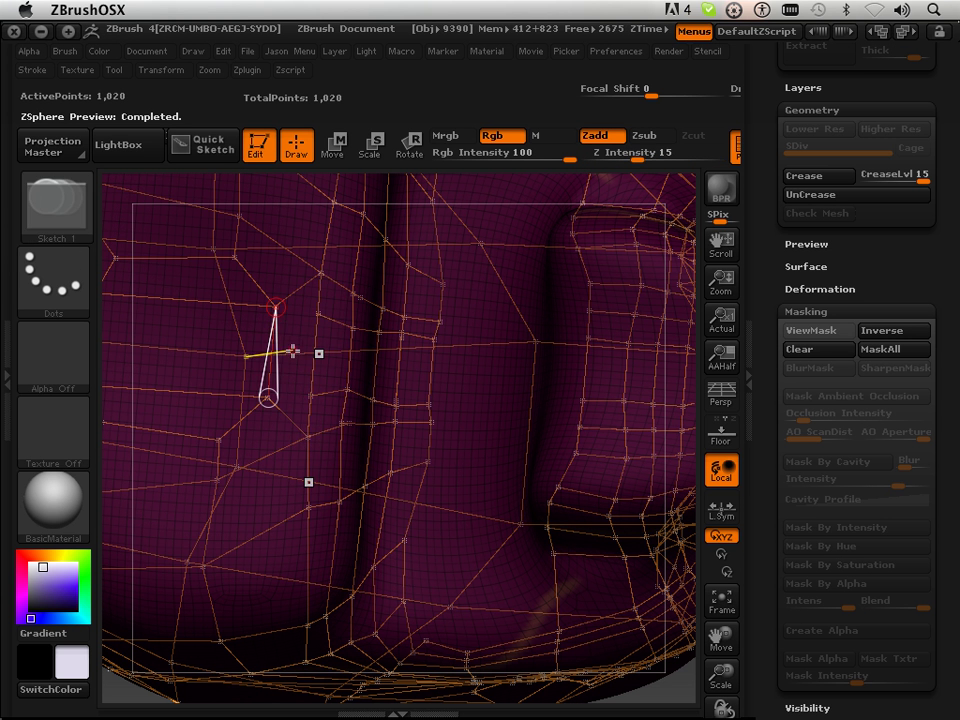
# Step: Delete the second row of points and the inner vertices between the mirrored strips to reopen the gap
pyautogui.keyDown('alt'); pyautogui.click(433, 340); pyautogui.keyUp('alt')
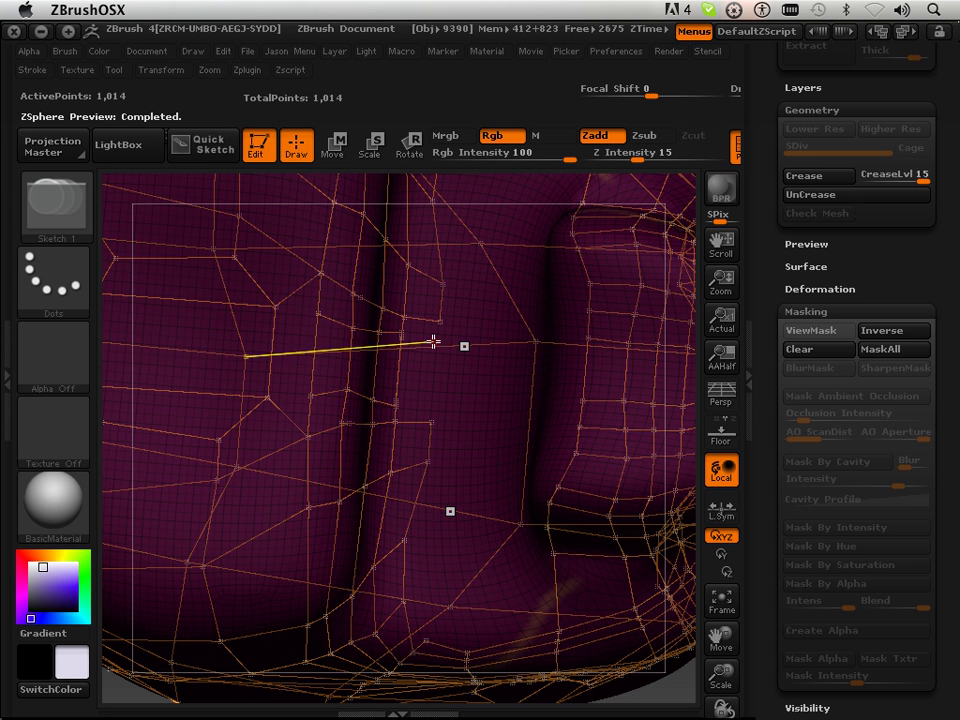
pyautogui.keyDown('alt'); pyautogui.click(381, 357); pyautogui.keyUp('alt')
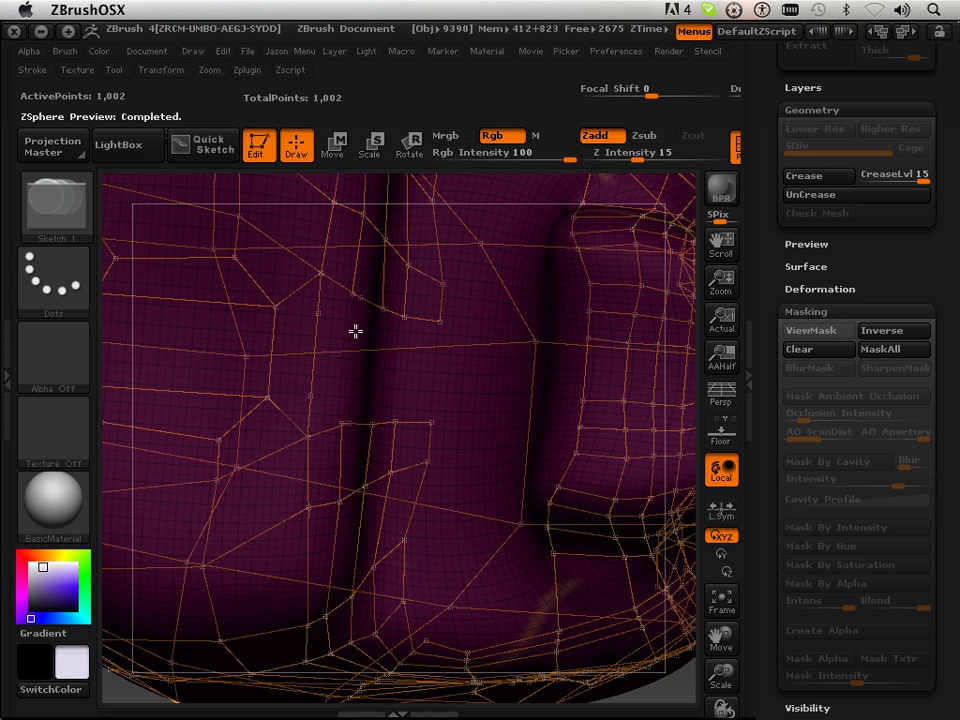
pyautogui.keyDown('alt'); pyautogui.click(321, 331); pyautogui.keyUp('alt')
pyautogui.keyDown('alt'); pyautogui.click(277, 316); pyautogui.keyUp('alt')
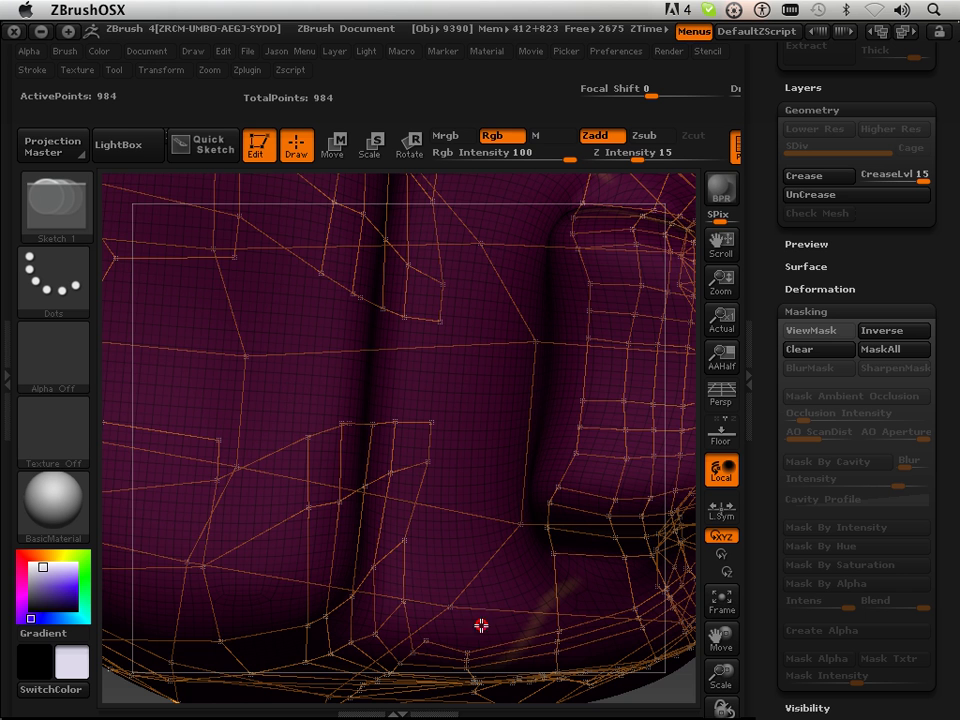
# Step: Draw a new point outward from the inner loop's upper vertex and connect it to the strip's lower corner
pyautogui.moveTo(716, 635); pyautogui.dragTo(652, 543)
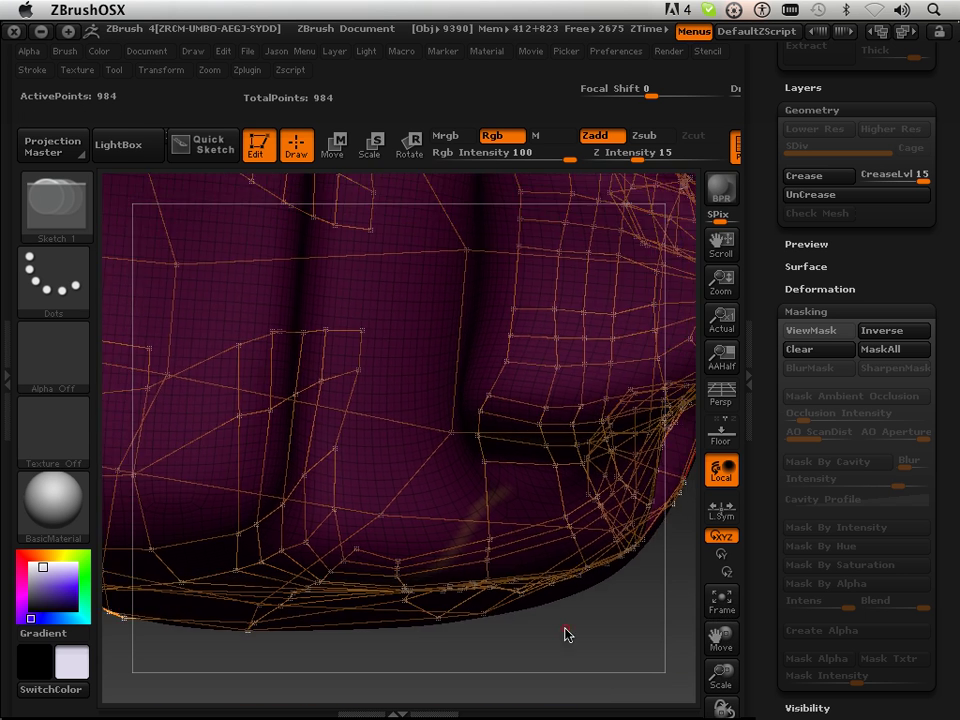
pyautogui.moveTo(567, 631); pyautogui.dragTo(598, 657)
pyautogui.moveTo(722, 636); pyautogui.dragTo(703, 628)
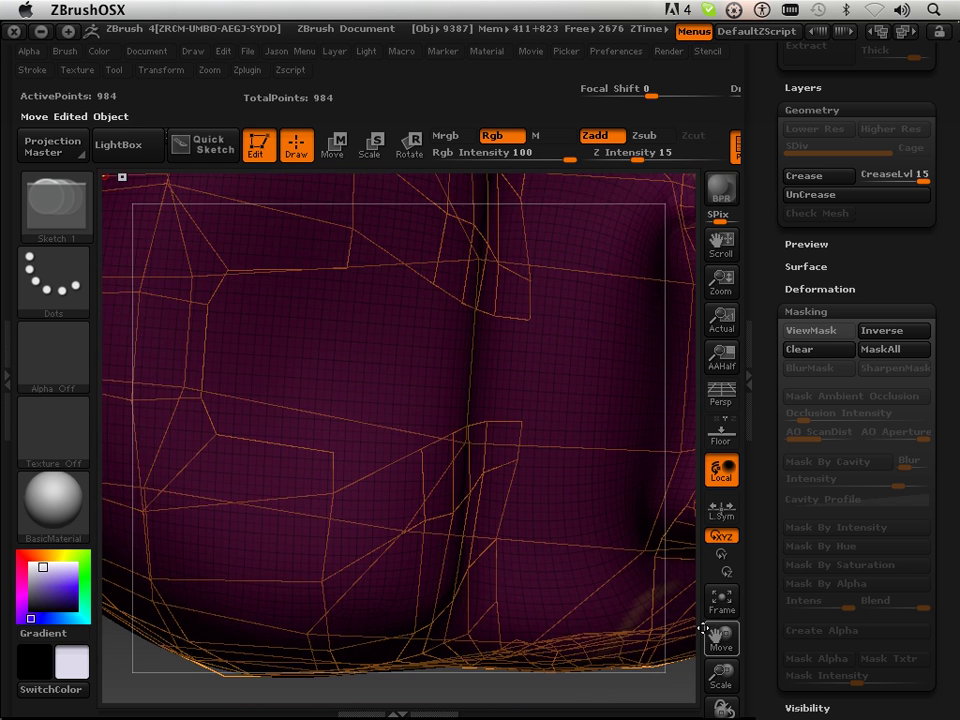
pyautogui.keyDown('ctrl'); pyautogui.click(209, 308); pyautogui.keyUp('ctrl')
pyautogui.click(338, 327)
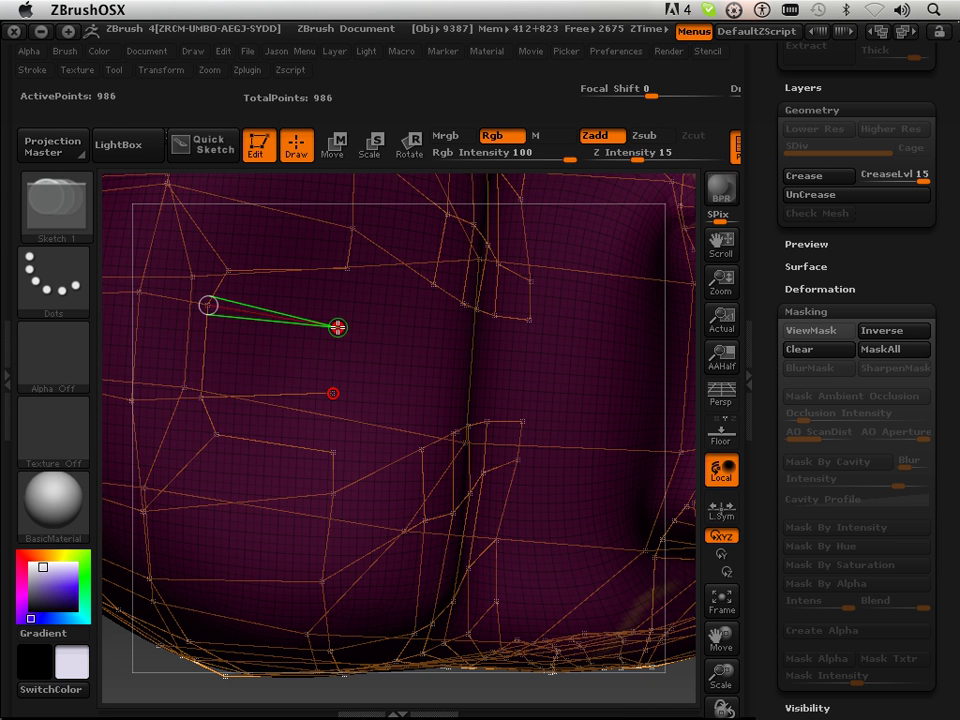
pyautogui.click(347, 268)
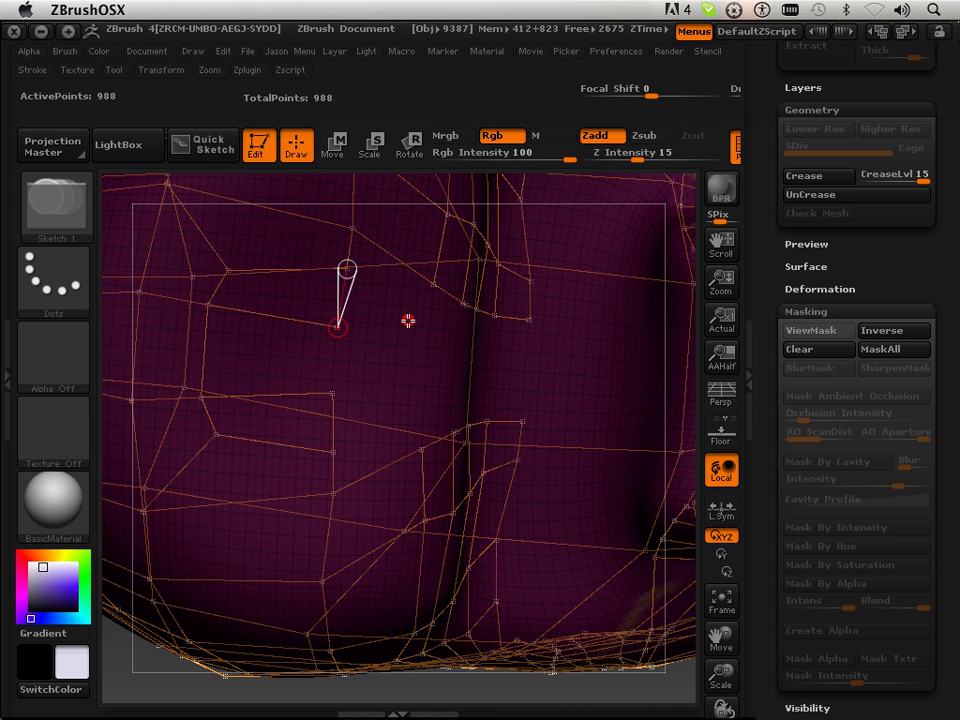
# Step: Extend one new point toward the mirror line from each of the four strip-edge vertices around the dark groove
pyautogui.click(433, 284)
pyautogui.click(424, 341)
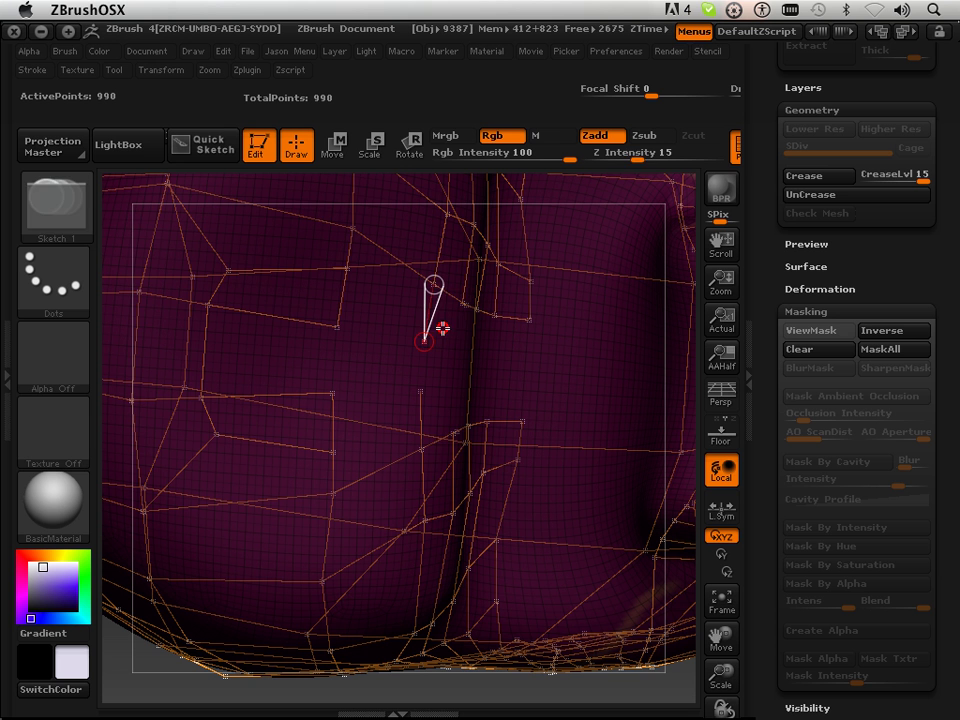
pyautogui.click(465, 305)
pyautogui.click(460, 336)
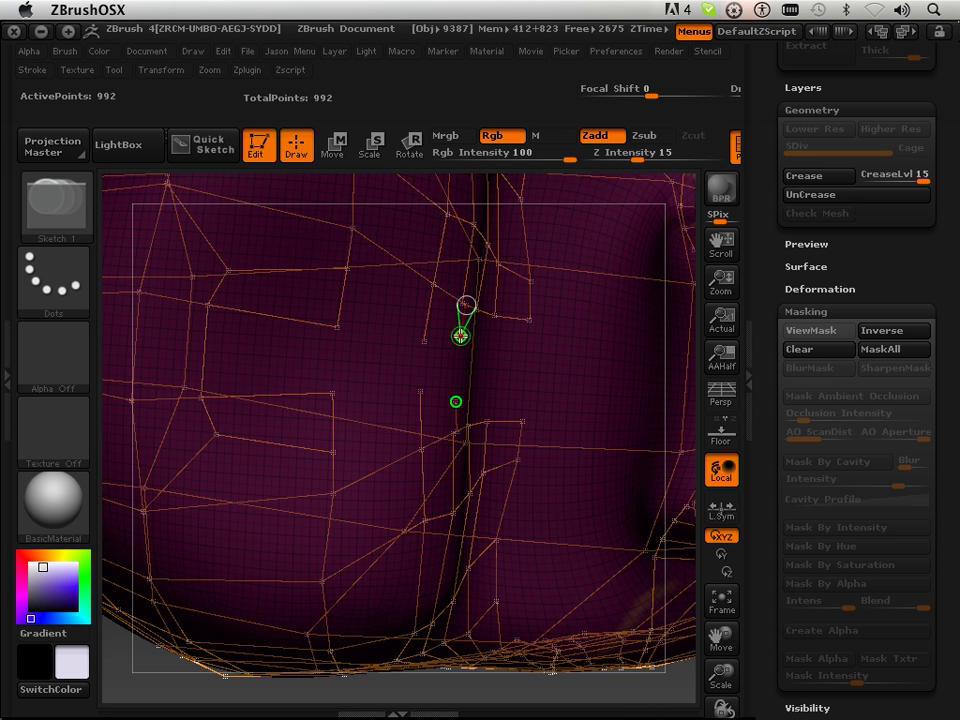
pyautogui.keyDown('ctrl'); pyautogui.click(495, 317); pyautogui.keyUp('ctrl')
pyautogui.click(490, 352)
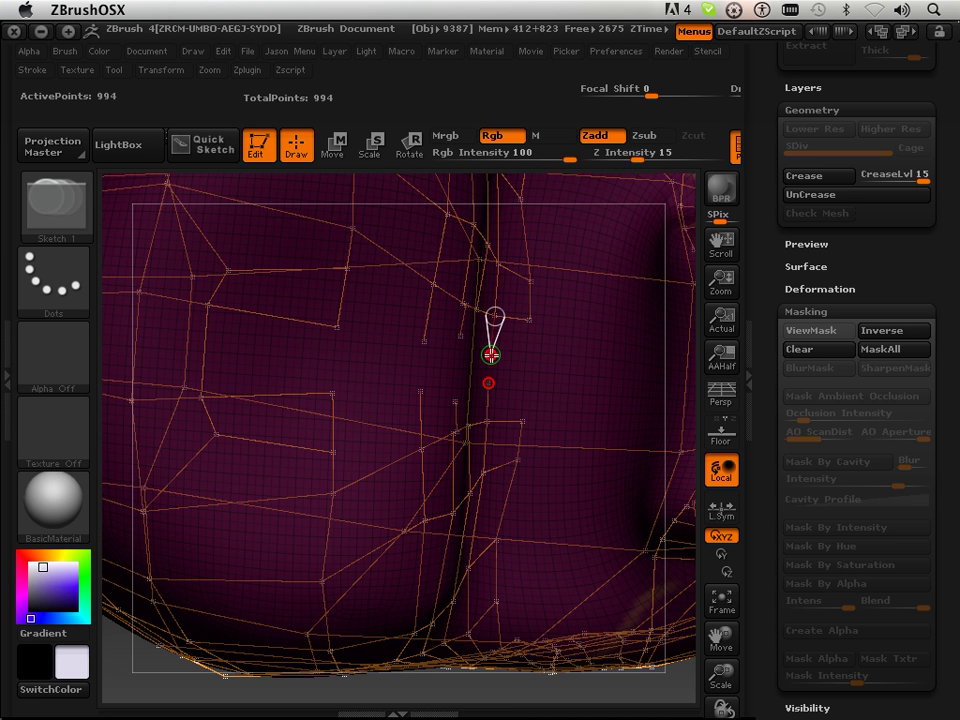
pyautogui.keyDown('ctrl'); pyautogui.click(529, 321); pyautogui.keyUp('ctrl')
pyautogui.click(530, 352)
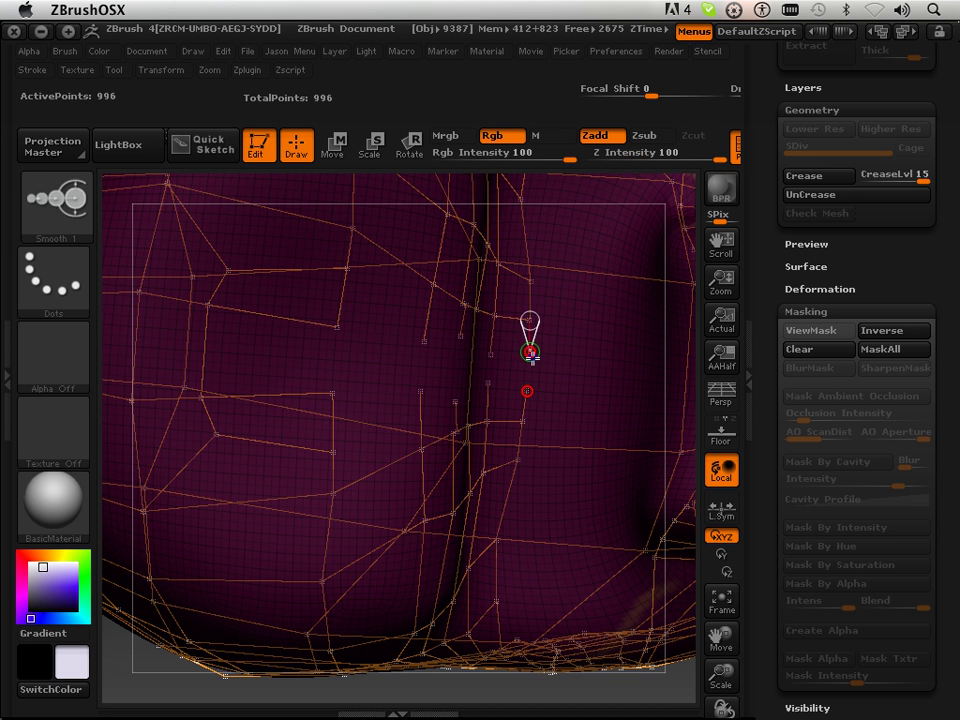
# Step: Connect the ends of the two outermost columns and bridge the three outermost columns to their mirrored counterparts
pyautogui.keyDown('shift'); pyautogui.click(530, 353); pyautogui.keyUp('shift')
pyautogui.click(491, 355)
pyautogui.keyDown('shift'); pyautogui.click(530, 353); pyautogui.keyUp('shift')
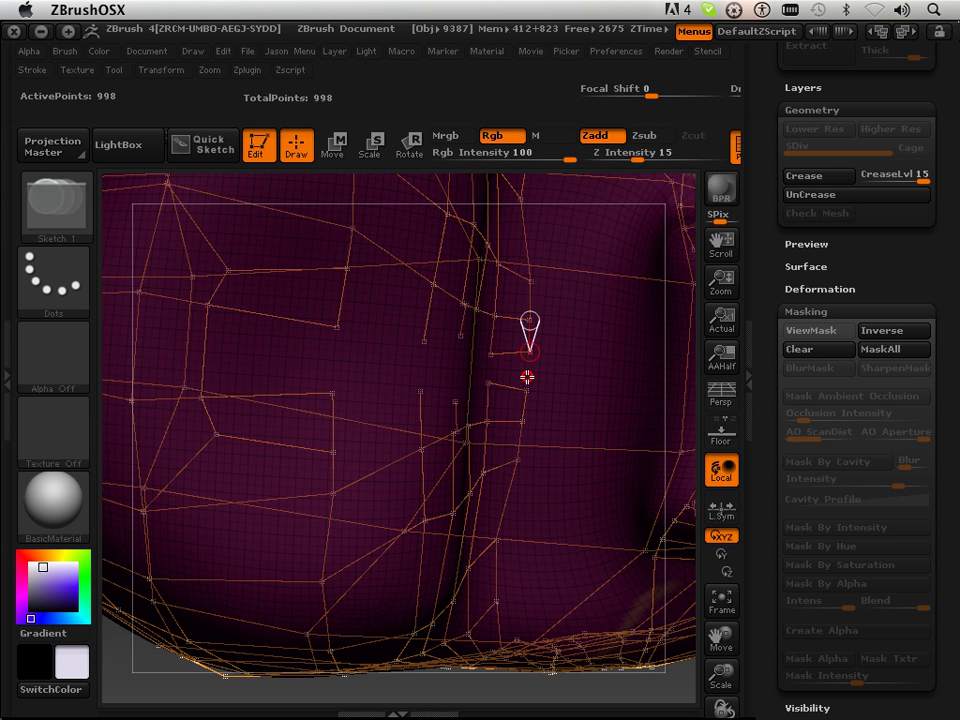
pyautogui.click(527, 390)
pyautogui.keyDown('shift'); pyautogui.click(491, 355); pyautogui.keyUp('shift')
pyautogui.click(489, 382)
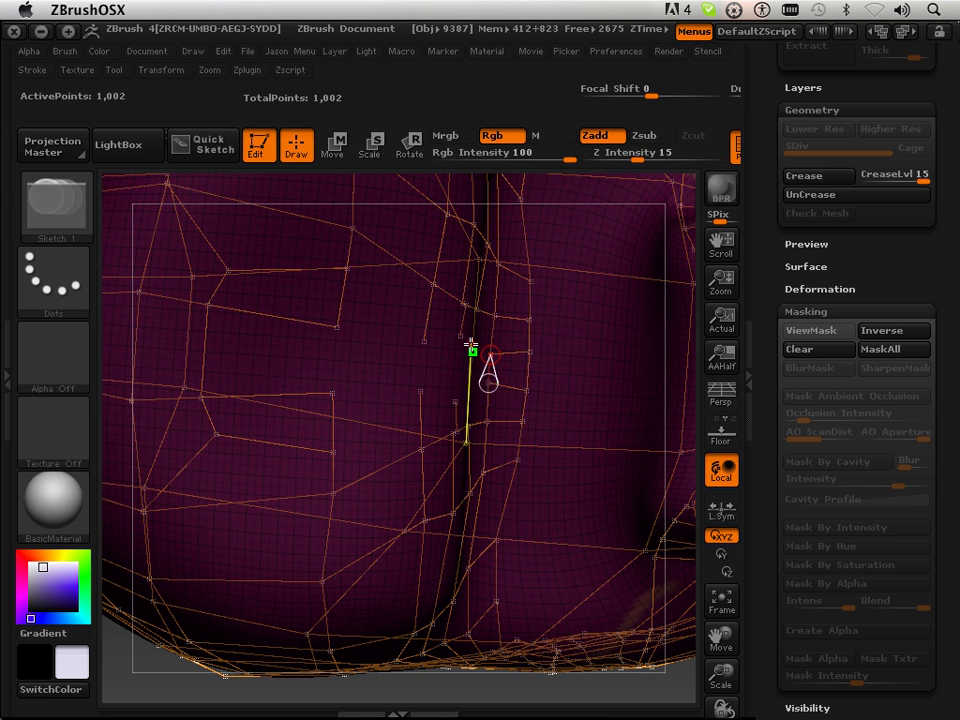
pyautogui.keyDown('shift'); pyautogui.click(460, 336); pyautogui.keyUp('shift')
pyautogui.click(455, 401)
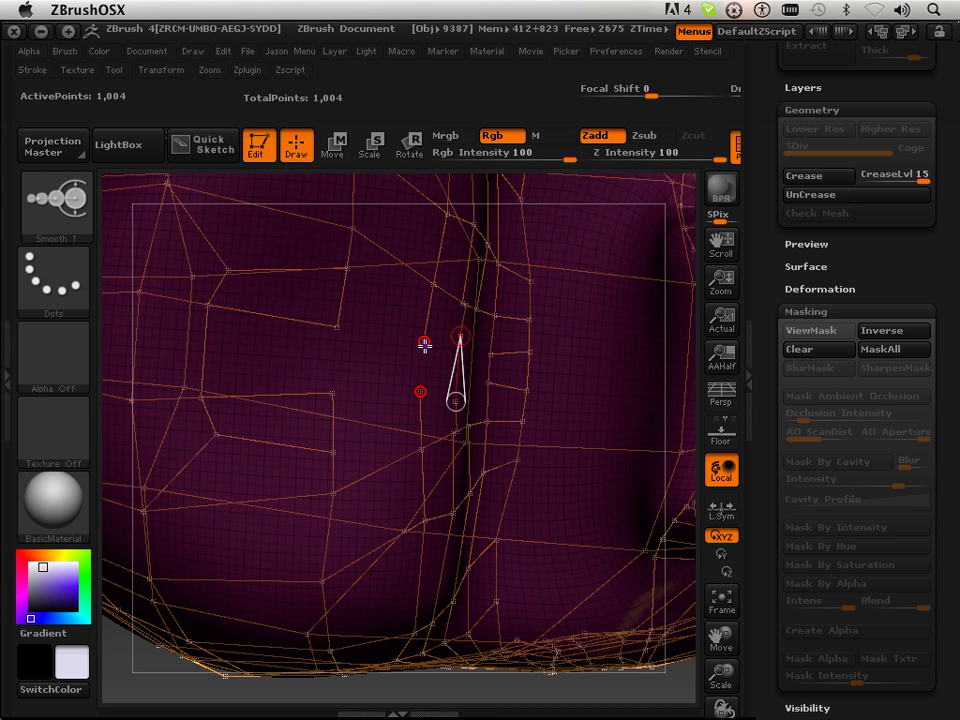
# Step: Bridge the remaining outer column to its mirrored counterpart, link its end to the neighbouring row of faces, and preview the mesh
pyautogui.keyDown('shift'); pyautogui.click(424, 343); pyautogui.keyUp('shift')
pyautogui.click(420, 391)
pyautogui.keyDown('shift'); pyautogui.click(425, 343); pyautogui.keyUp('shift')
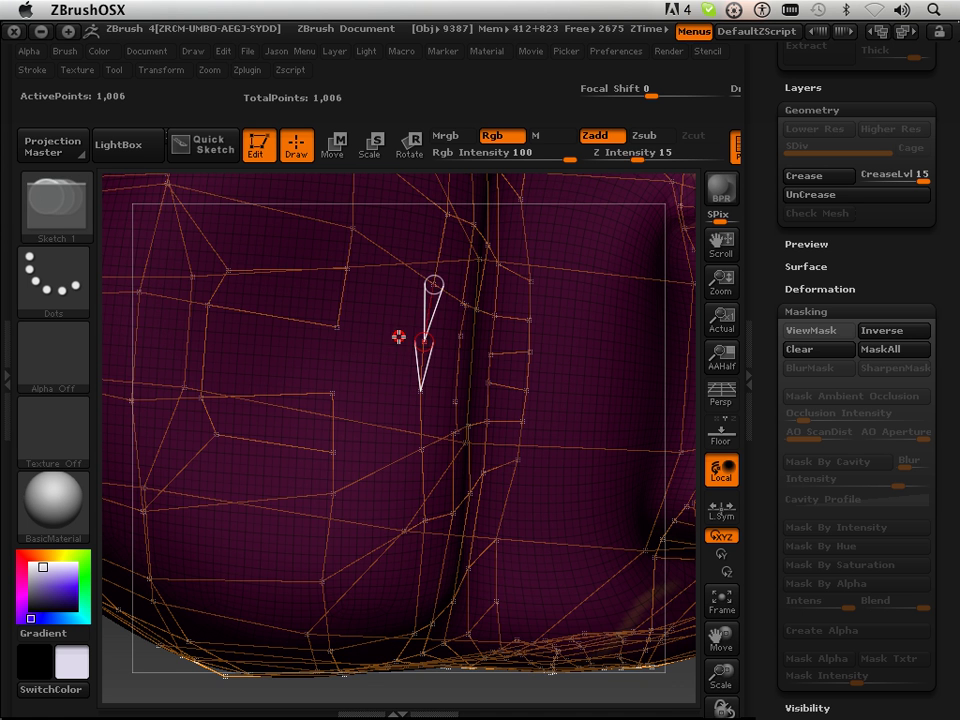
pyautogui.press('a')
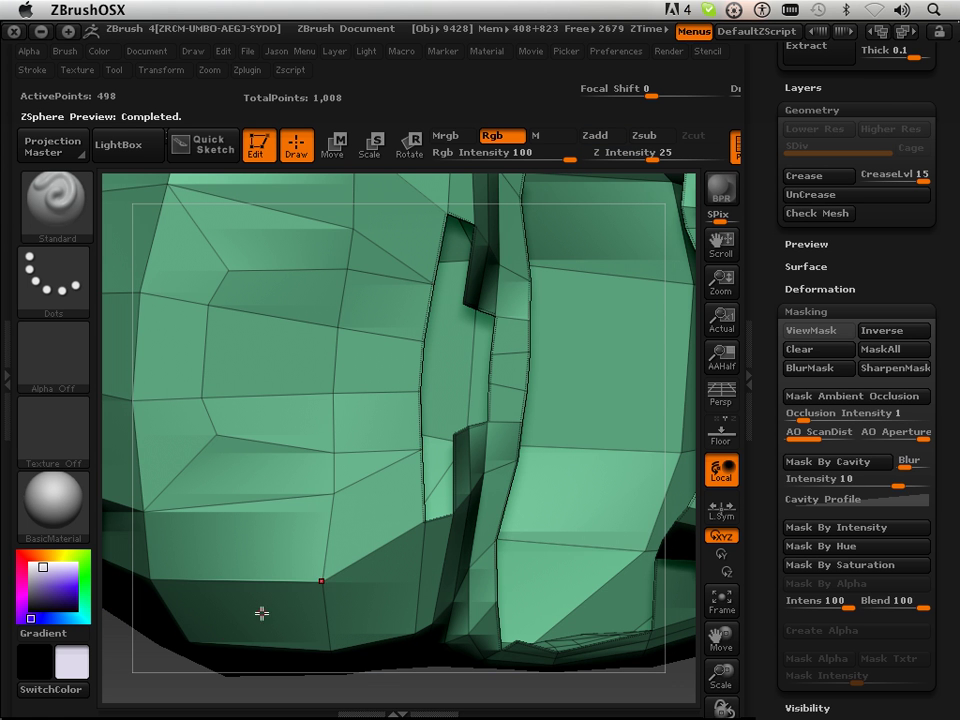
pyautogui.press('a')
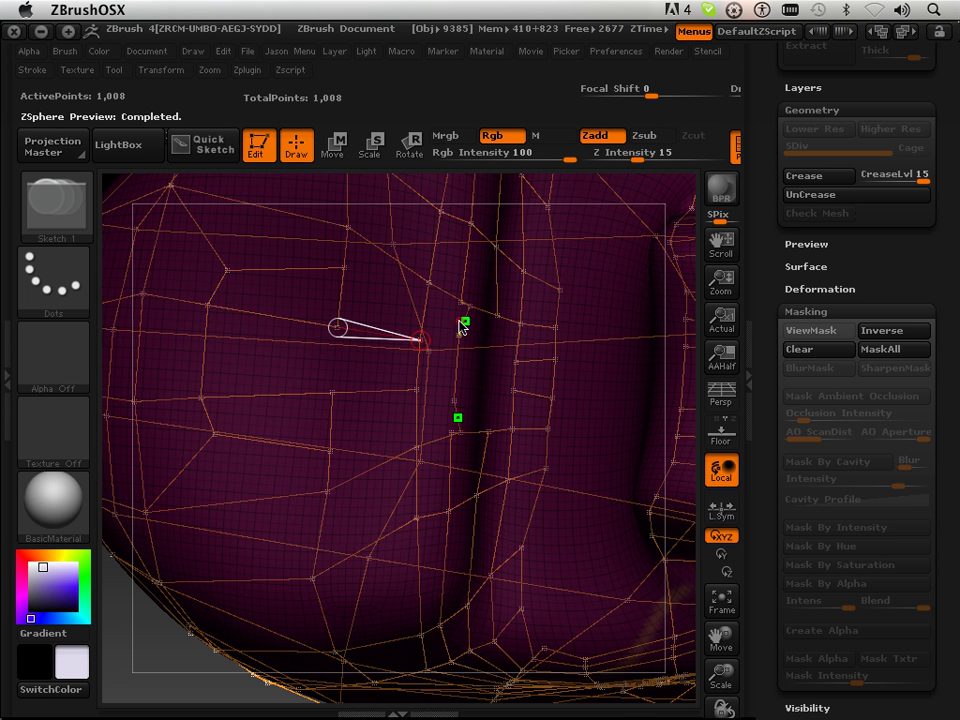
# Step: Delete the points bordering the gap in the dark groove and redraw the lower ends of its two columns
pyautogui.keyDown('alt'); pyautogui.click(476, 310); pyautogui.keyUp('alt')
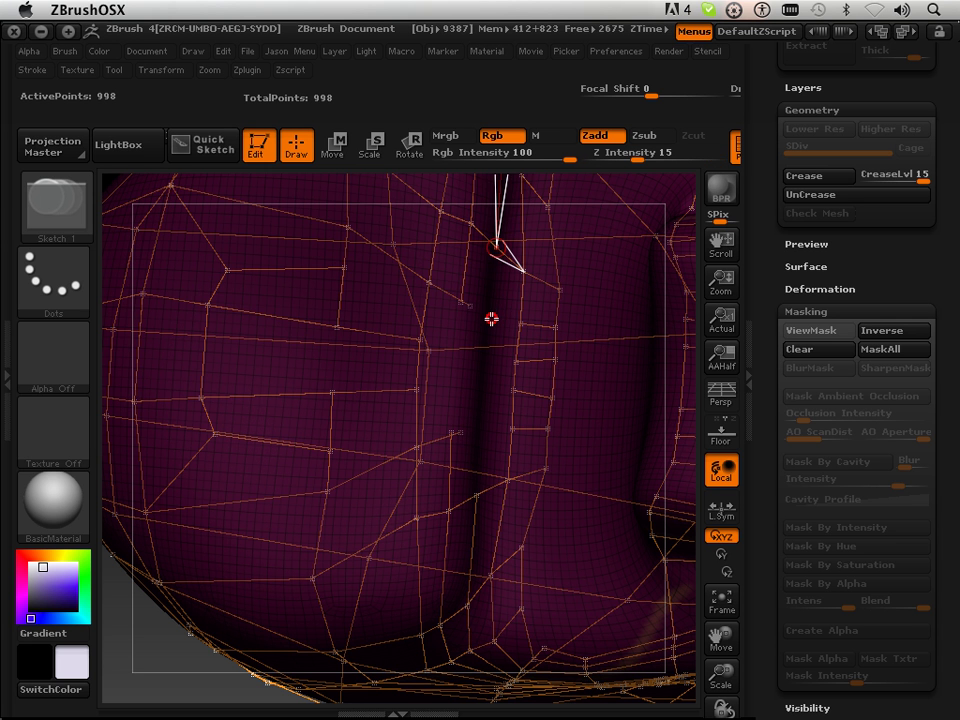
pyautogui.click(484, 310)
pyautogui.keyDown('alt'); pyautogui.click(473, 312); pyautogui.keyUp('alt')
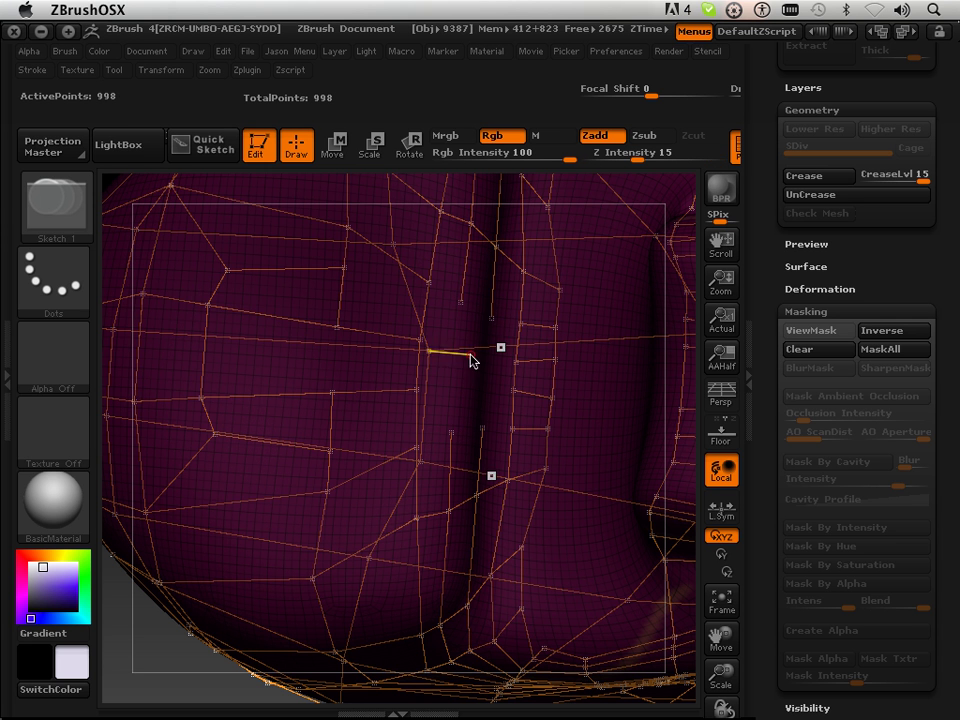
# Step: Connect the redrawn column ends into one row across the groove, from the strip edge to the outer surface column
pyautogui.click(492, 318)
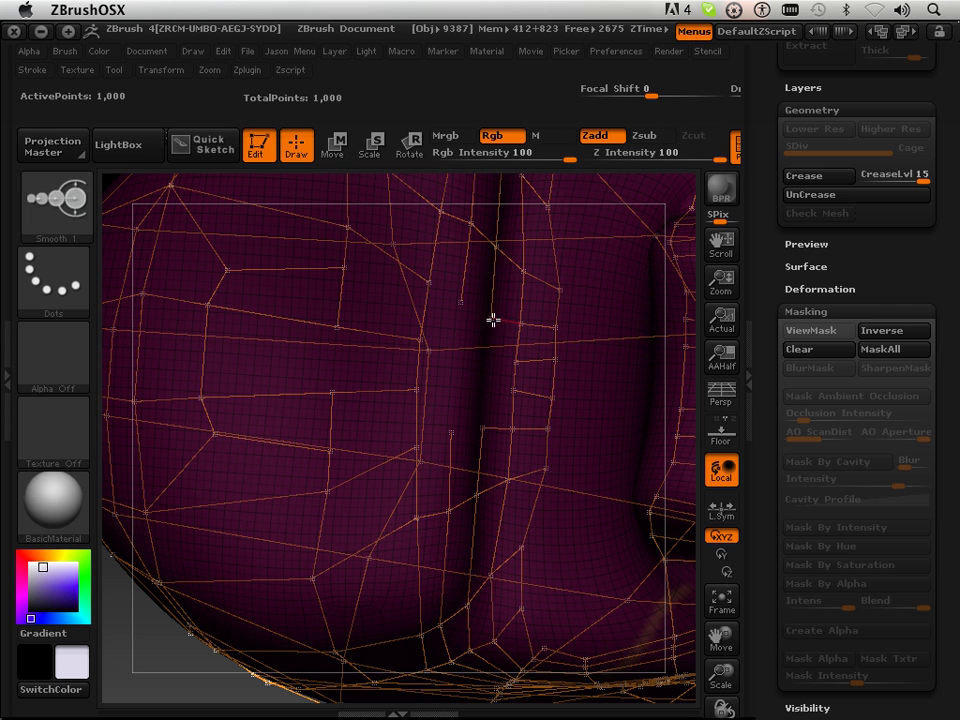
pyautogui.click(462, 303)
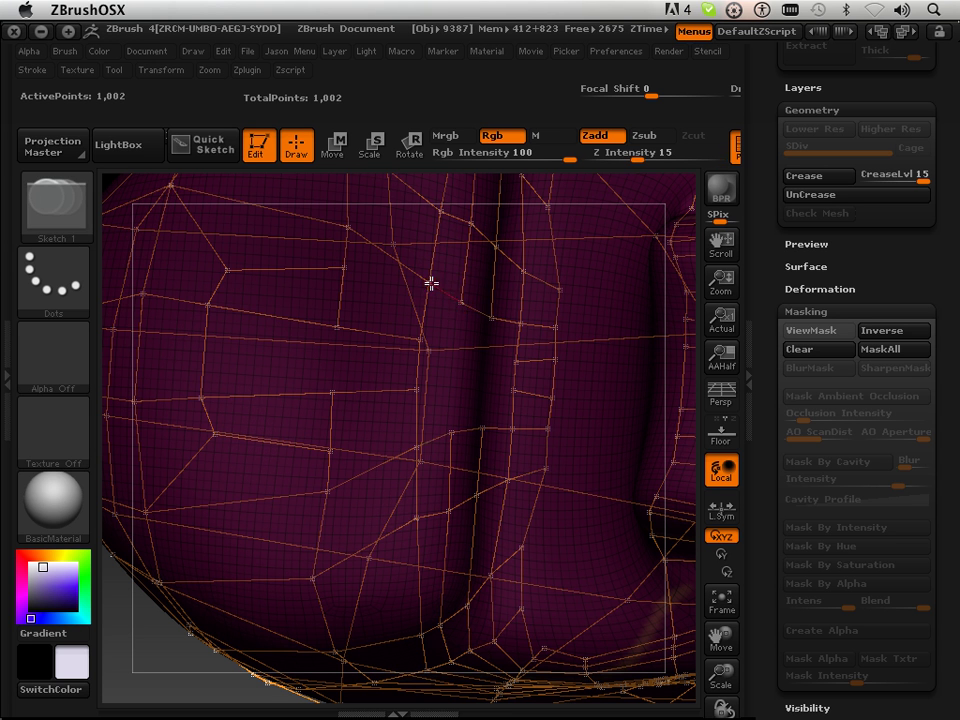
pyautogui.click(431, 282)
# Step: Try to bridge the two groove columns directly to their mirrored counterparts, and undo both bridges
pyautogui.keyDown('shift'); pyautogui.click(462, 309); pyautogui.keyUp('shift')
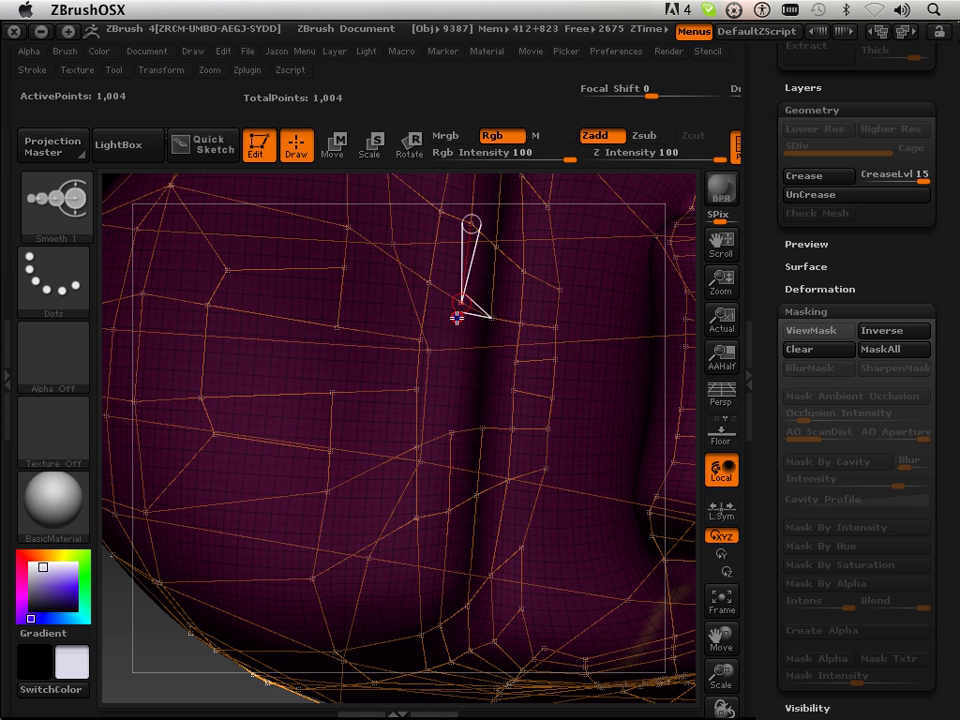
pyautogui.click(452, 433)
pyautogui.keyDown('shift'); pyautogui.click(494, 320); pyautogui.keyUp('shift')
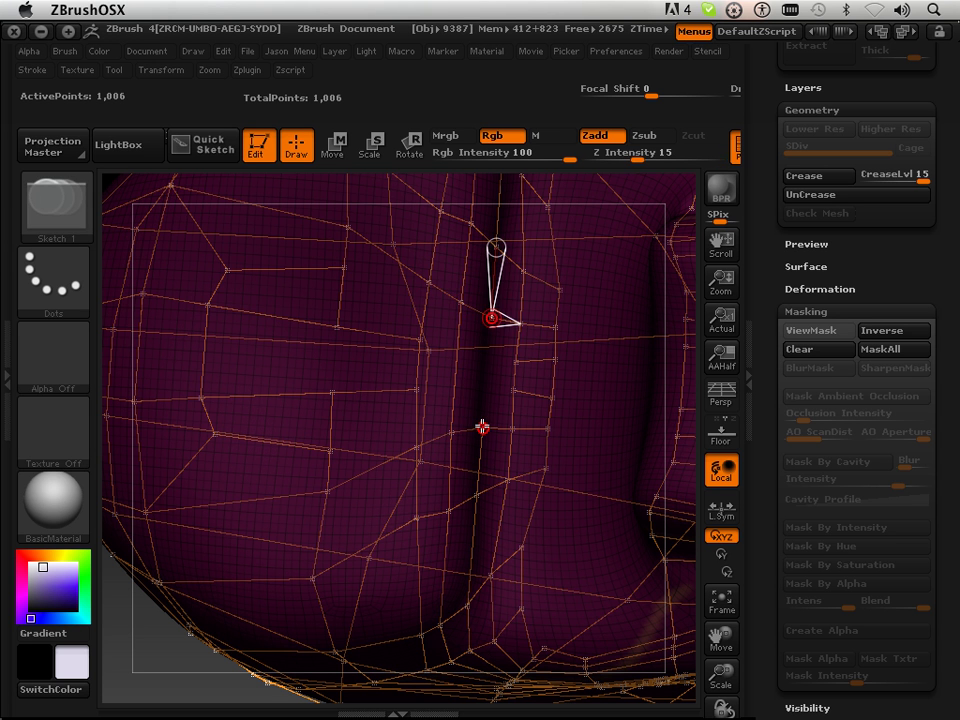
pyautogui.click(482, 427)
pyautogui.press('a')
pyautogui.press('a')
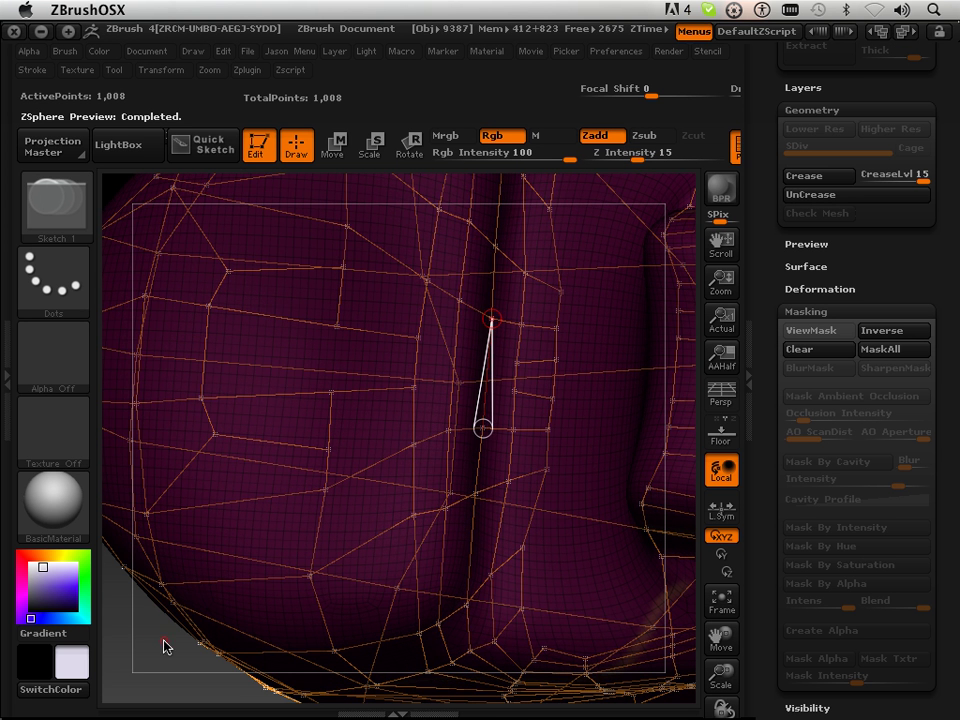
pyautogui.hotkey('ctrl', 'z')
pyautogui.hotkey('ctrl', 'z')
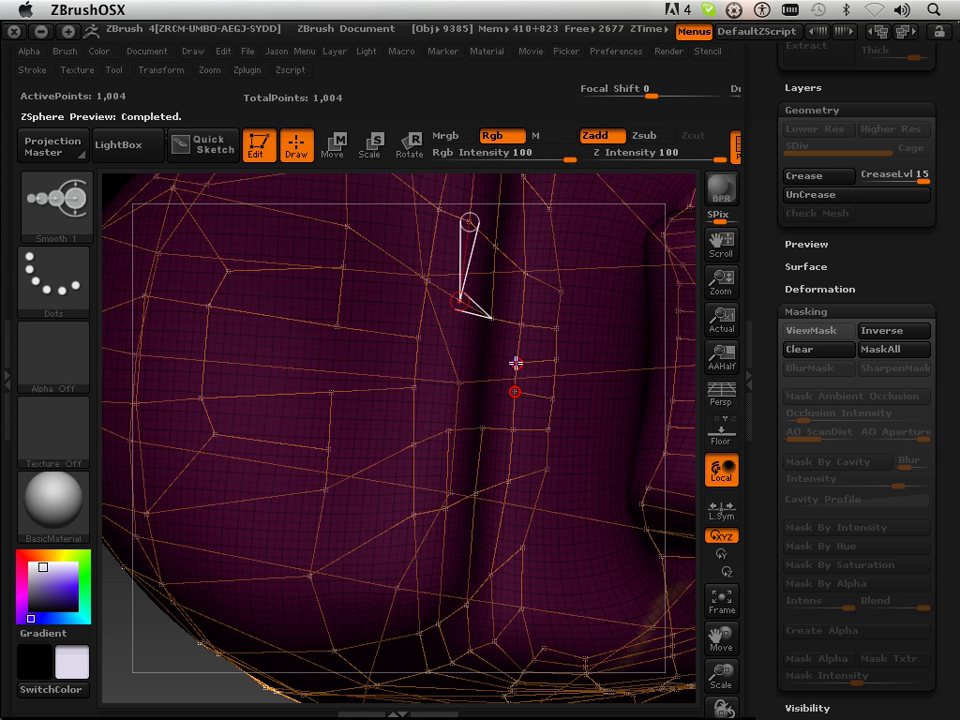
# Step: Extend a row of two new points across the groove from the strip-edge vertex and bridge the outer one to its mirror
pyautogui.keyDown('shift'); pyautogui.click(515, 363); pyautogui.keyUp('shift')
pyautogui.click(483, 354)
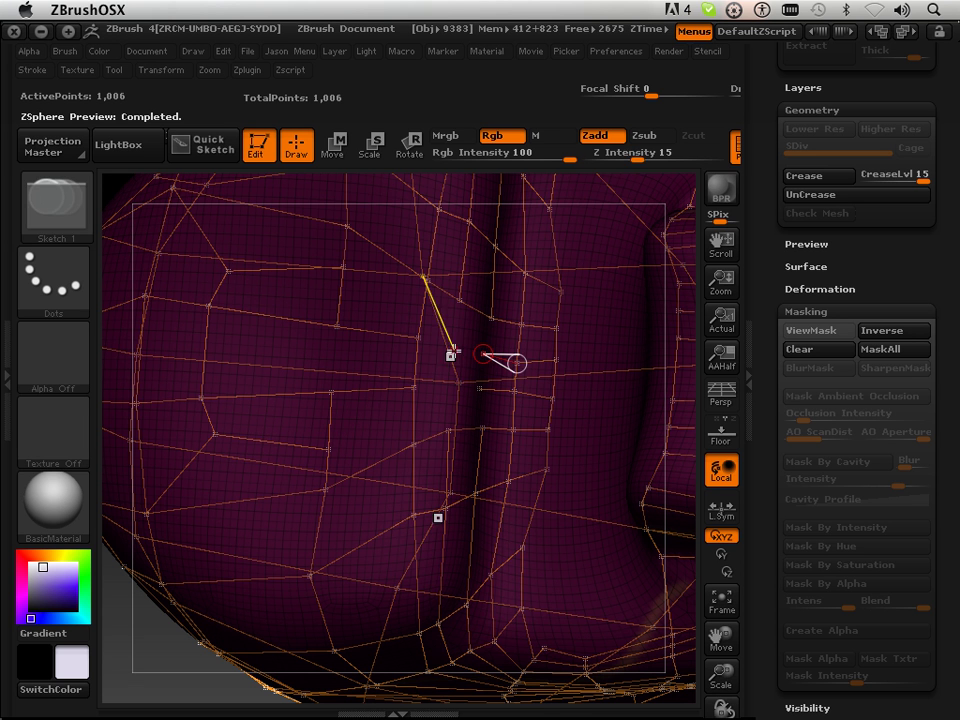
pyautogui.click(458, 346)
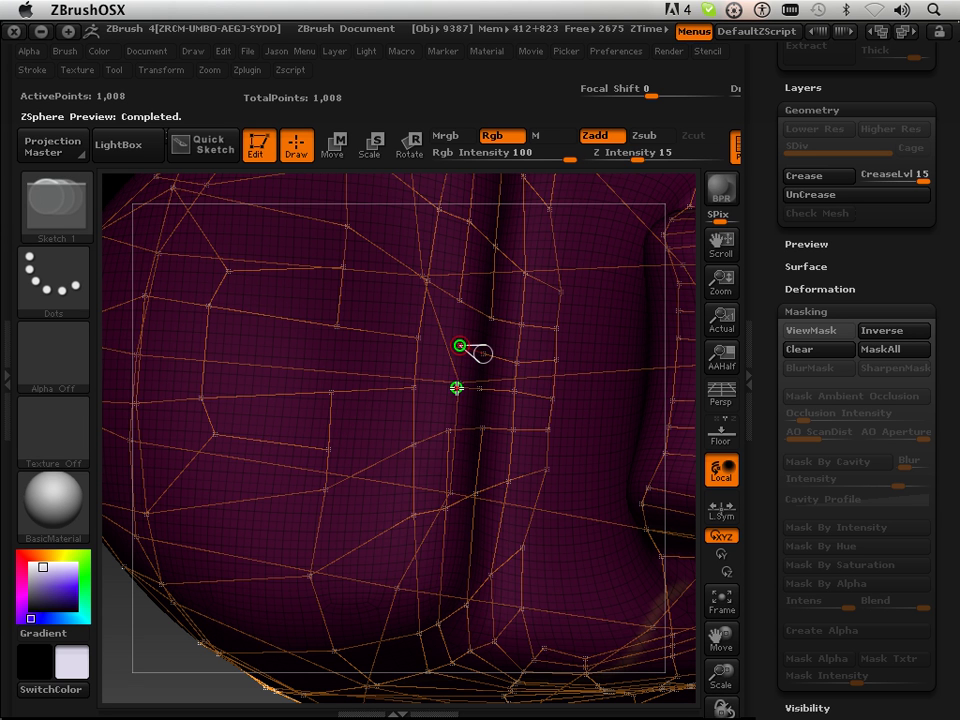
pyautogui.click(456, 387)
# Step: Connect the new groove points to the mirrored side, the column ends above and the outer surface column, and preview the mesh
pyautogui.keyDown('shift'); pyautogui.click(484, 355); pyautogui.keyUp('shift')
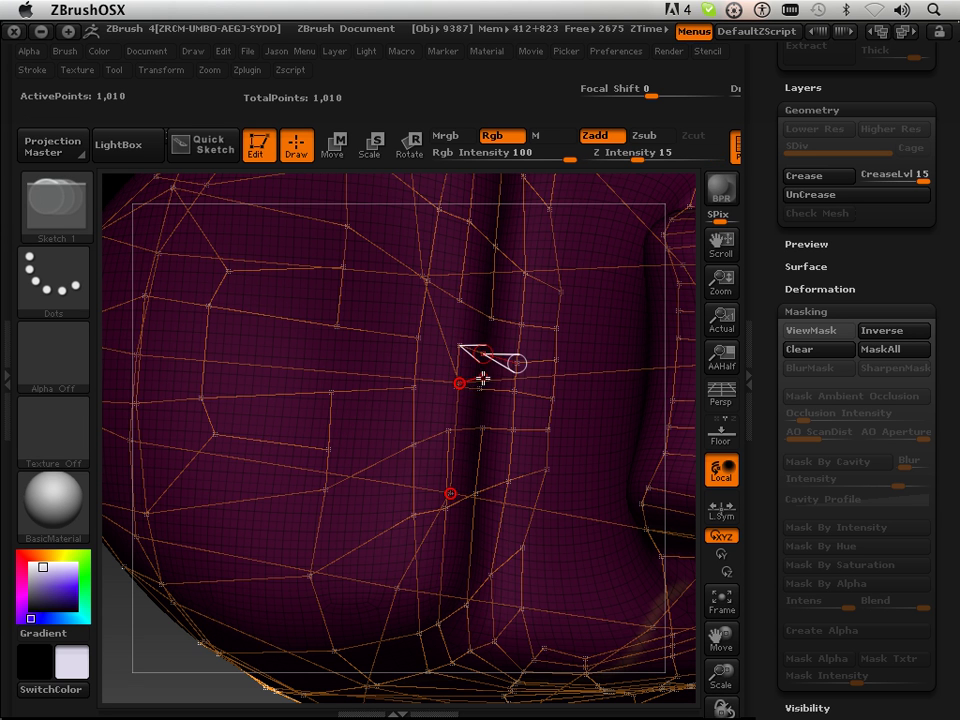
pyautogui.click(480, 389)
pyautogui.click(491, 320)
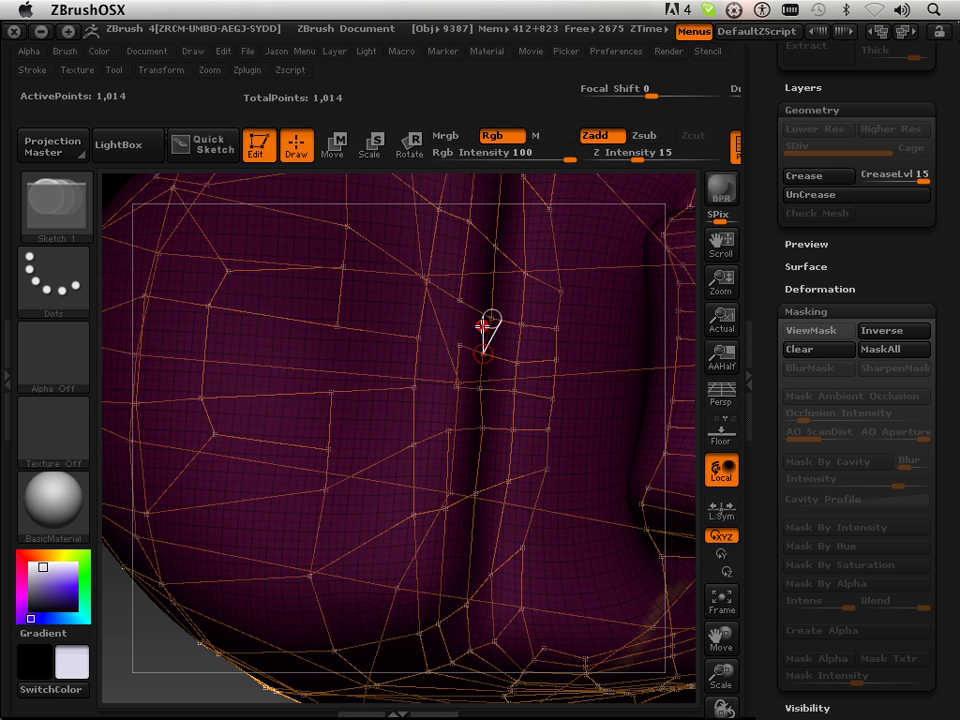
pyautogui.click(459, 345)
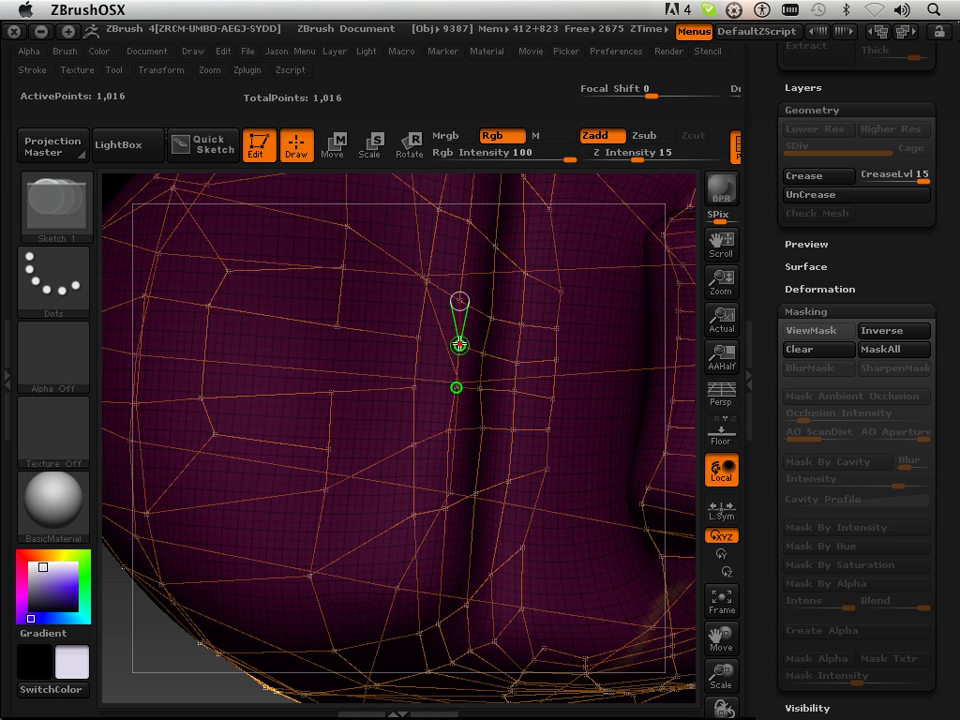
pyautogui.keyDown('shift'); pyautogui.click(459, 345); pyautogui.keyUp('shift')
pyautogui.click(420, 341)
pyautogui.press('a')
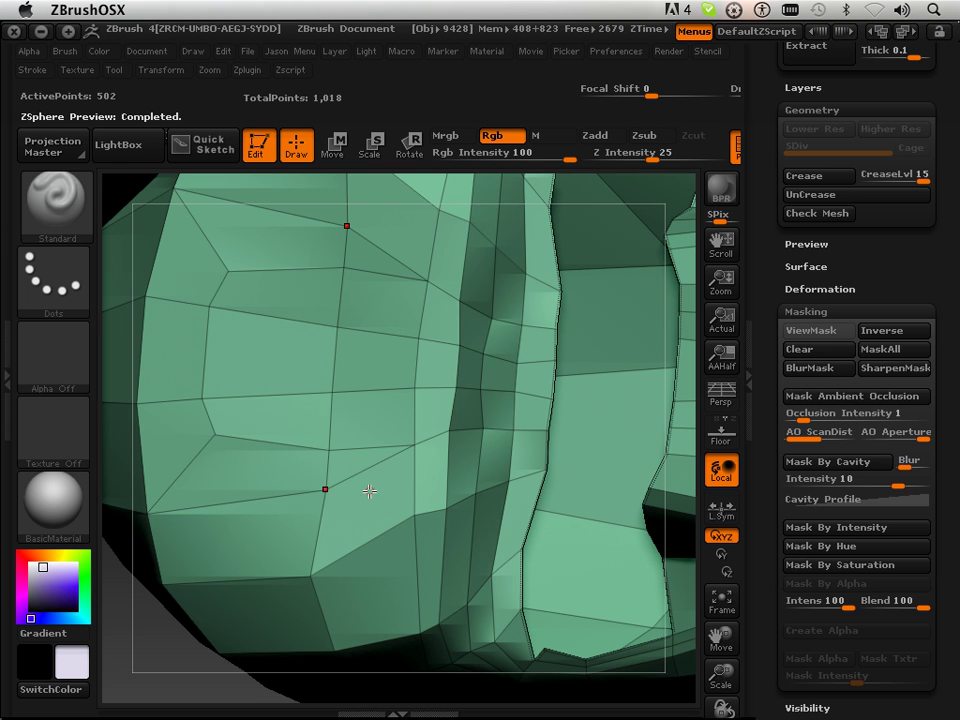
pyautogui.press('a')
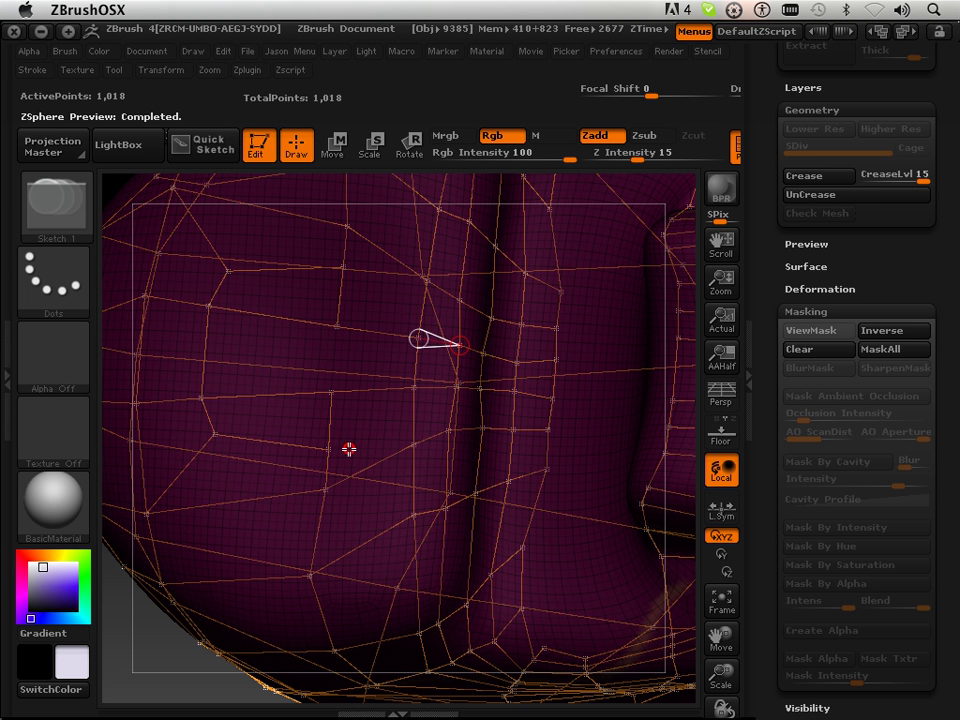
# Step: Draw a new point inside the large face beside the groove and connect it to the face's two upper corner vertices
pyautogui.moveTo(175, 667)
pyautogui.mouseDown()
pyautogui.moveTo(171, 647)
pyautogui.moveTo(184, 636)
pyautogui.moveTo(173, 654)
pyautogui.moveTo(176, 636)
pyautogui.mouseUp()
pyautogui.press('shift')
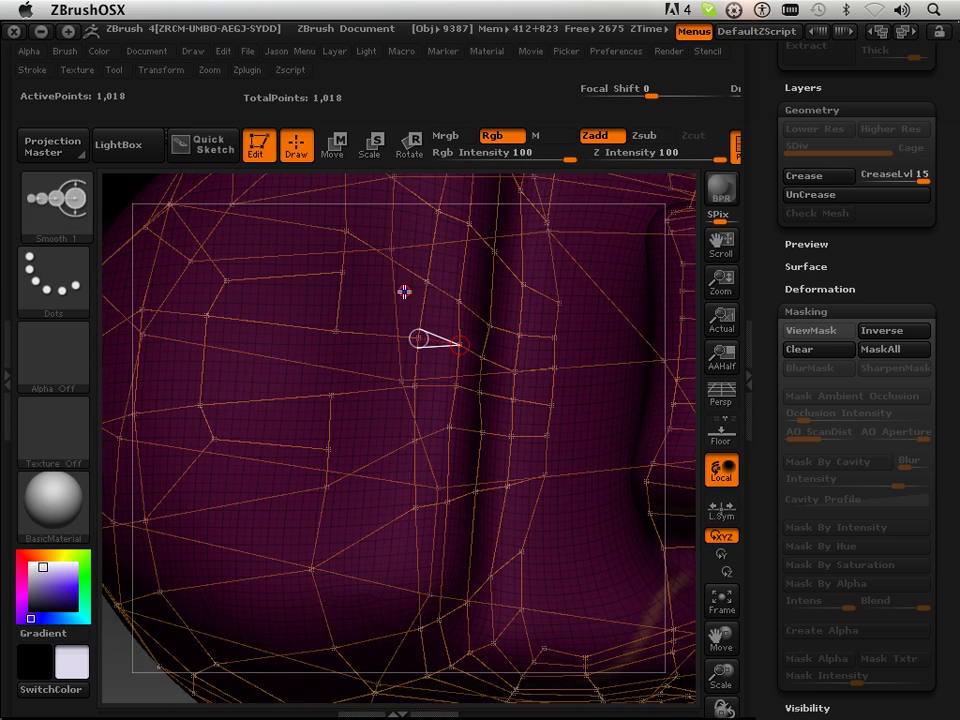
pyautogui.keyDown('shift'); pyautogui.click(425, 282); pyautogui.keyUp('shift')
pyautogui.click(391, 299)
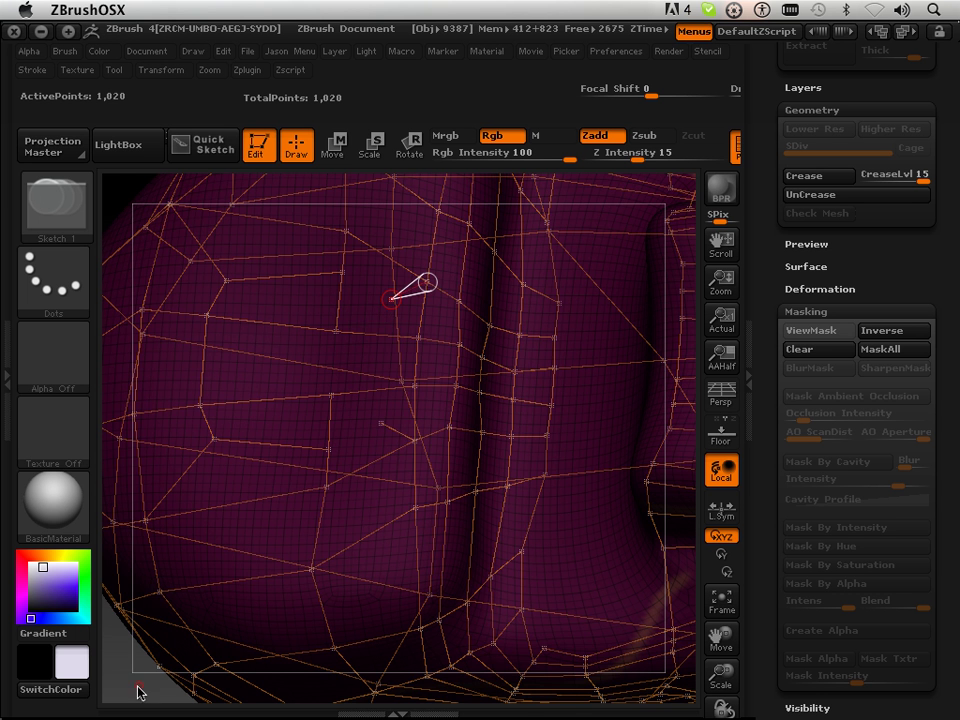
pyautogui.moveTo(137, 688); pyautogui.dragTo(132, 684)
pyautogui.press('shift')
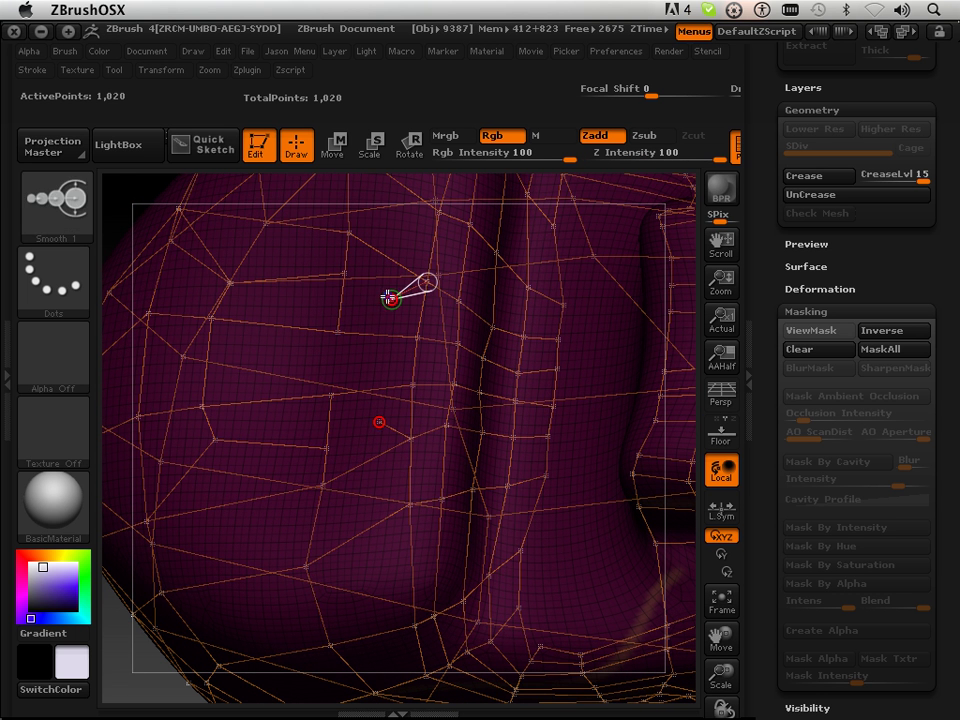
pyautogui.keyDown('shift'); pyautogui.click(391, 299); pyautogui.keyUp('shift')
pyautogui.click(343, 275)
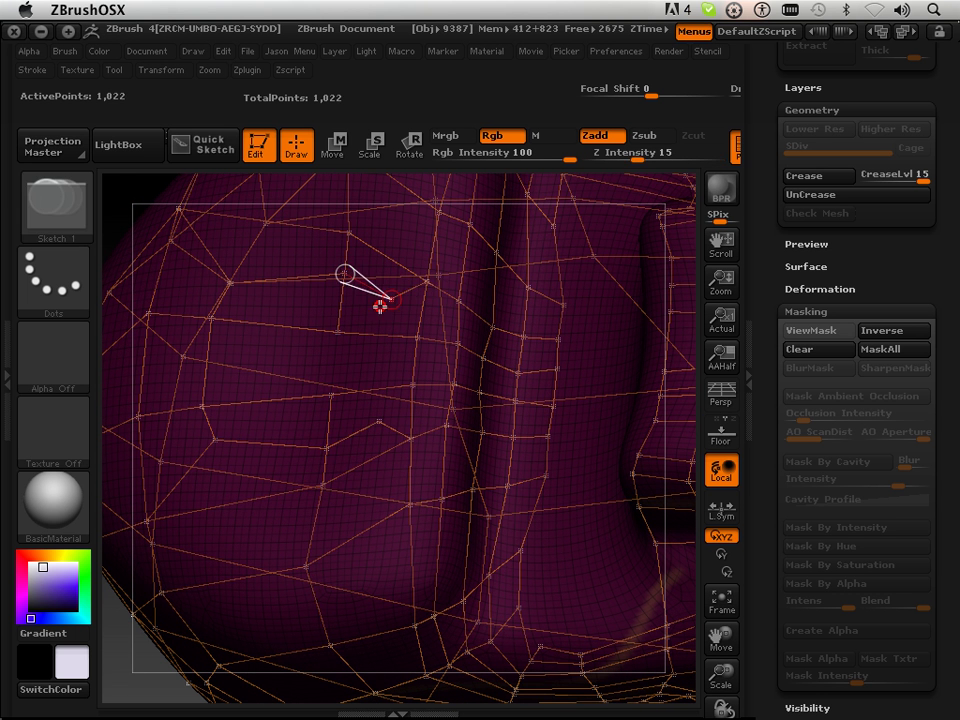
# Step: Insert a point on the edge below the new vertex, link it to that vertex and its mirrored counterpart, and preview the mesh
pyautogui.keyDown('shift'); pyautogui.click(391, 299); pyautogui.keyUp('shift')
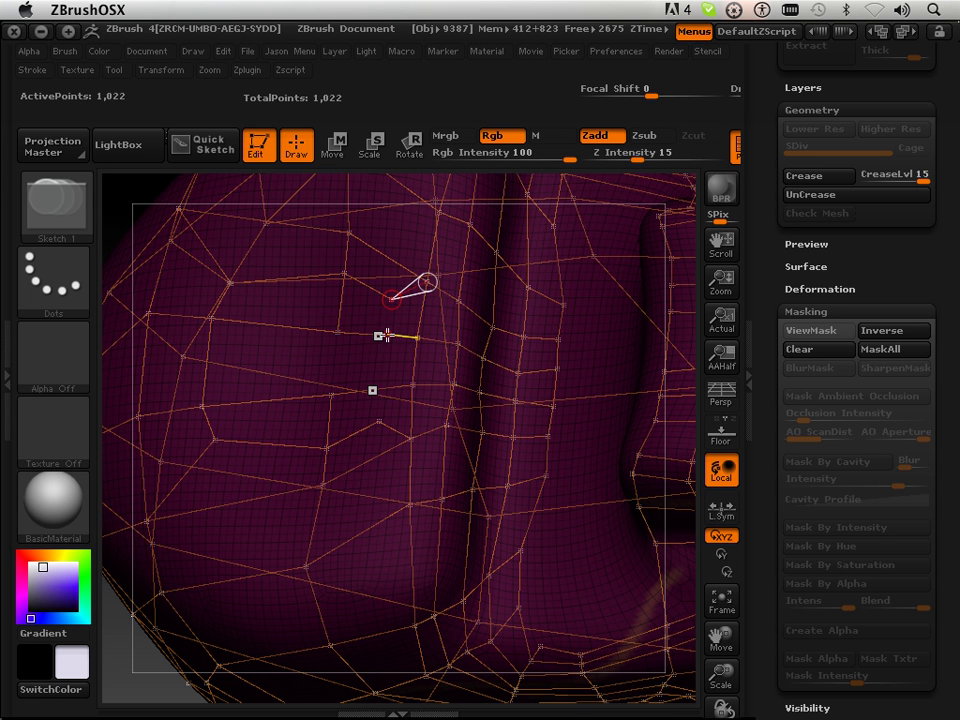
pyautogui.click(386, 335)
pyautogui.press('shift')
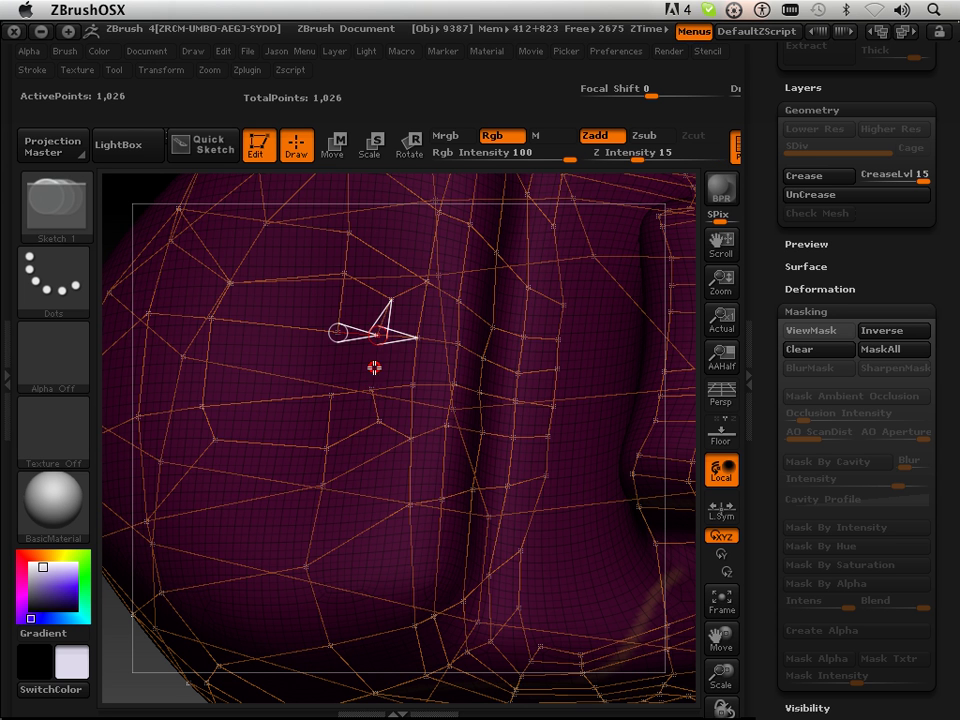
pyautogui.press('a')
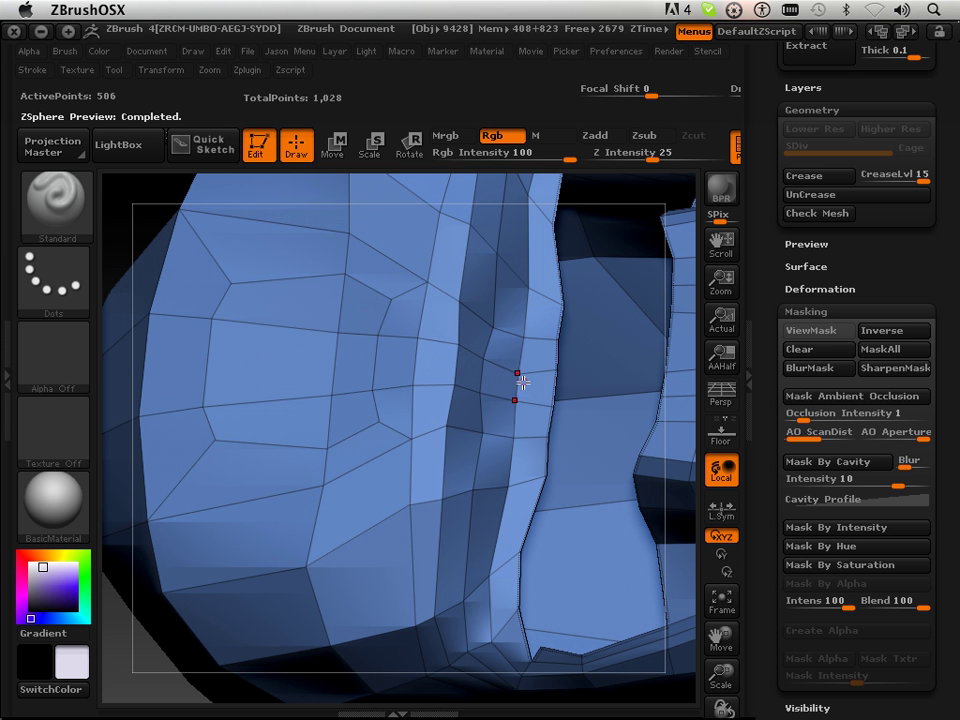
# Step: Extend a new point upward from the notch vertex at the lower corner of the side hole and preview the mesh
pyautogui.moveTo(722, 637); pyautogui.dragTo(631, 559)
pyautogui.press('a')
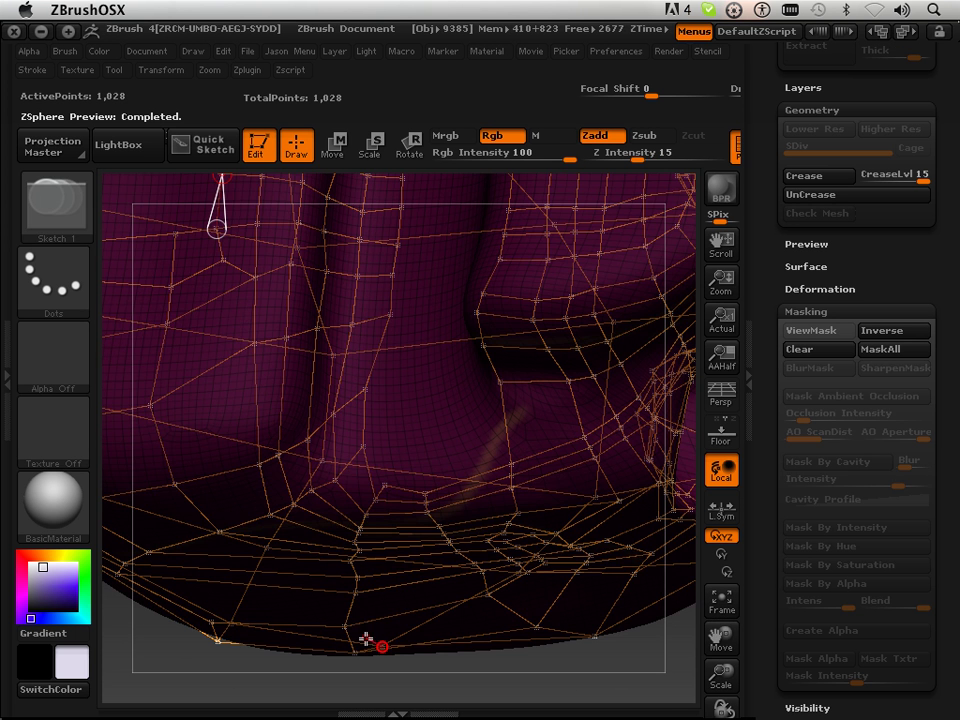
pyautogui.moveTo(250, 679); pyautogui.dragTo(256, 618)
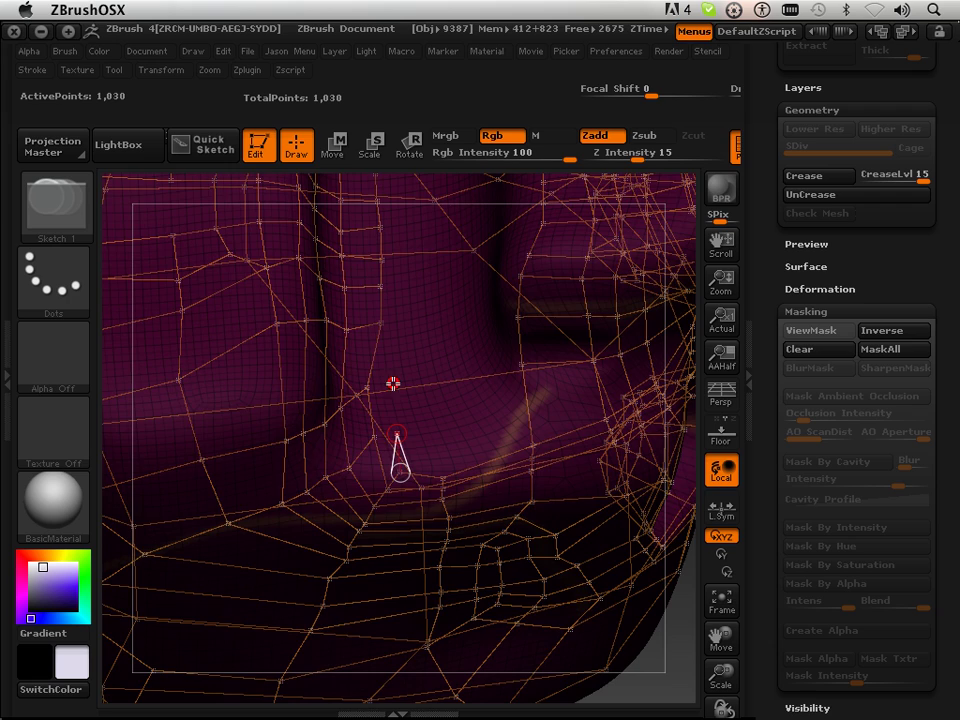
pyautogui.moveTo(655, 641); pyautogui.dragTo(671, 663)
pyautogui.press('a')
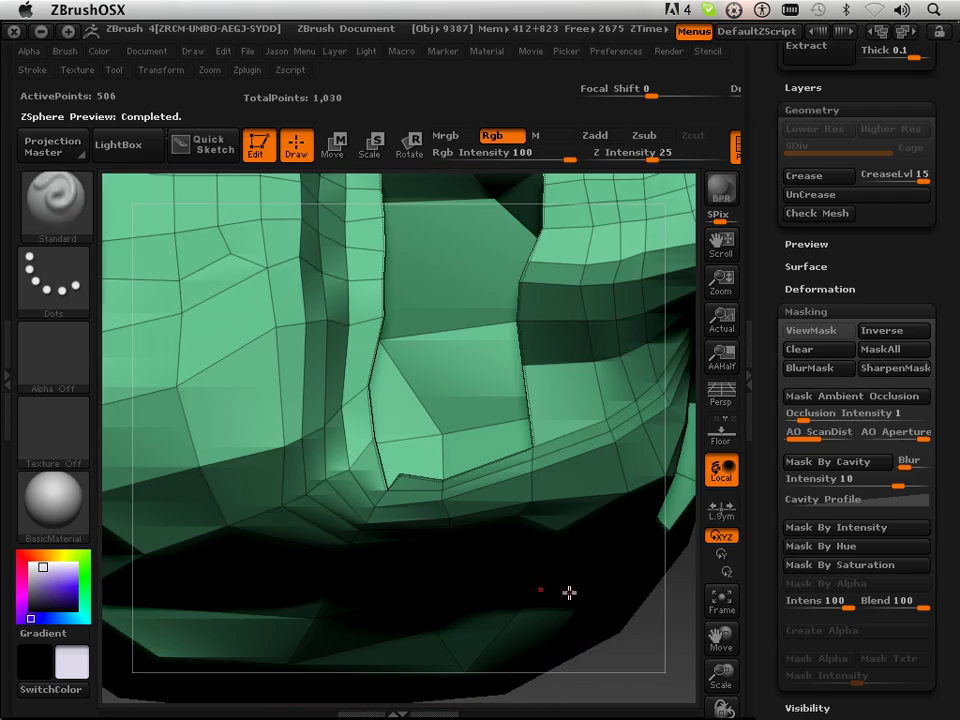
pyautogui.press('a')
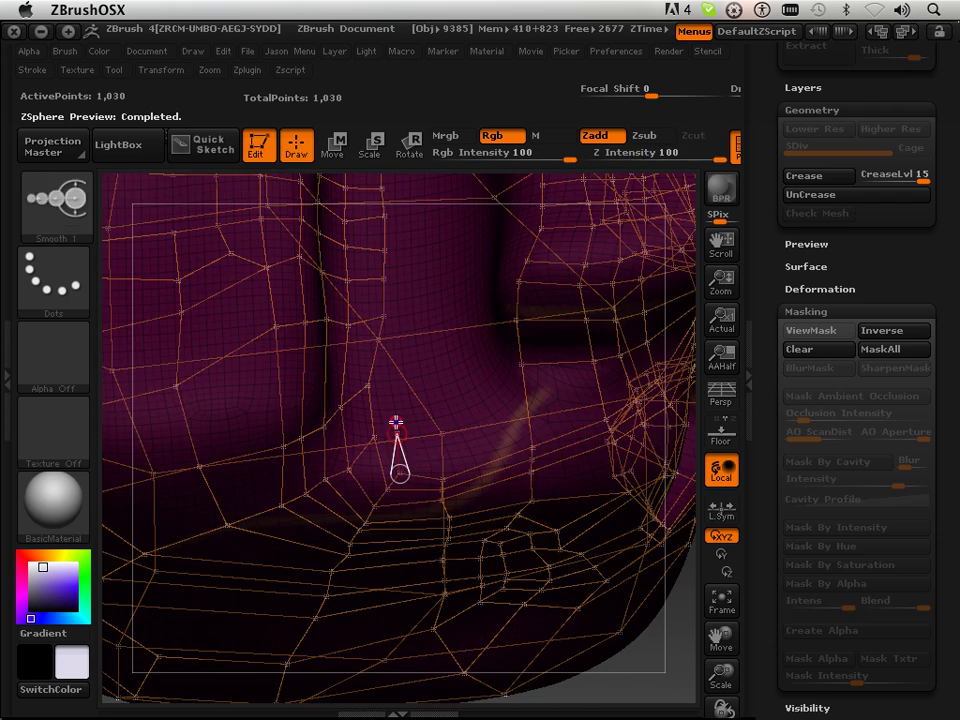
# Step: Extend the column up the hole's border by a second point and connect both new points to the adjacent strip-edge vertices
pyautogui.click(390, 388)
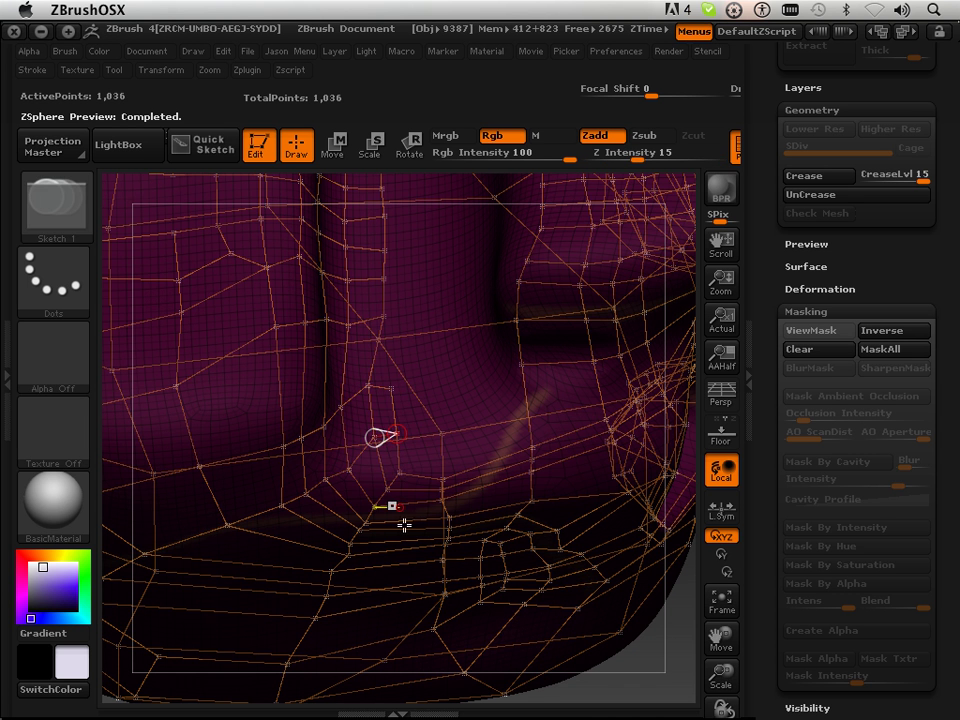
pyautogui.press('a')
pyautogui.press('a')
pyautogui.press('shift')
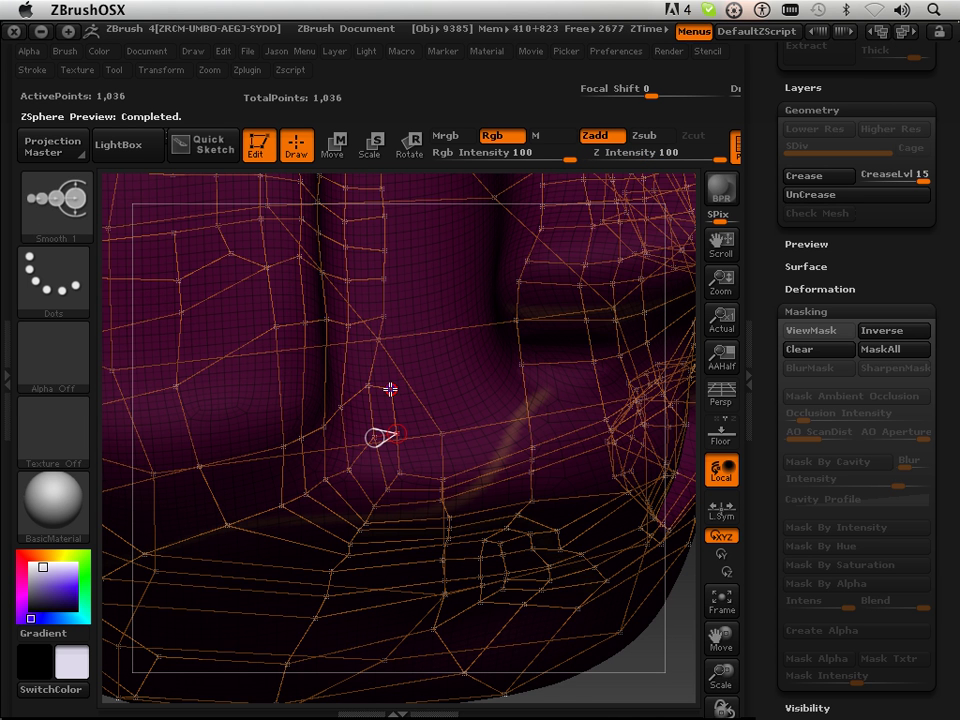
pyautogui.press('a')
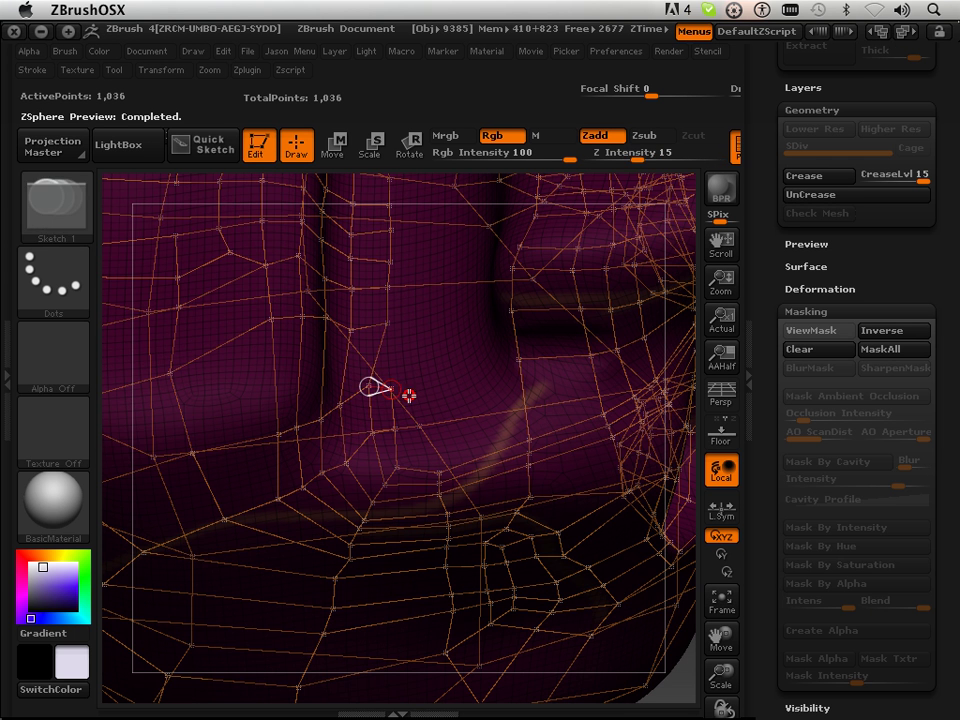
# Step: Add a third point to the border column, connect it to the strip-edge vertex beside it, and preview the mesh
pyautogui.press('shift')
pyautogui.click(407, 325)
pyautogui.press('shift')
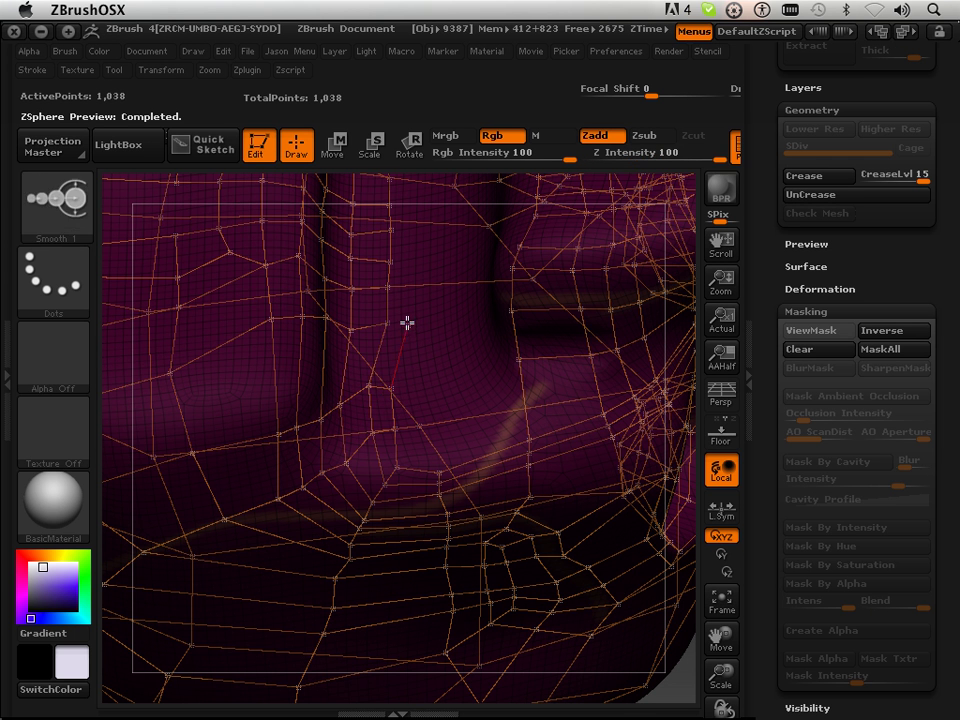
pyautogui.press('a')
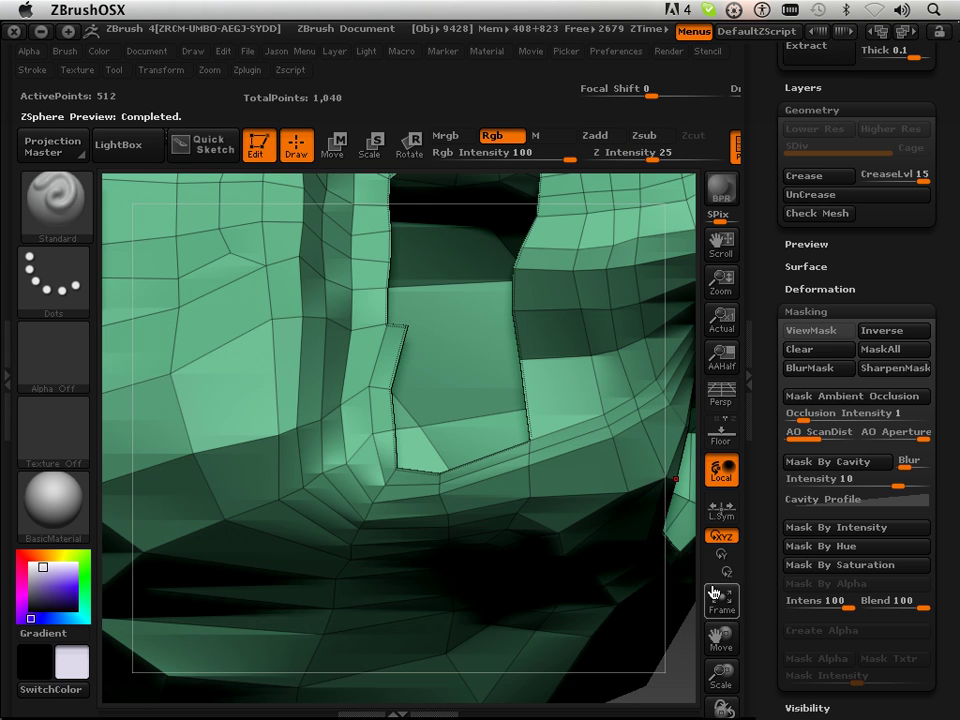
pyautogui.moveTo(718, 637); pyautogui.dragTo(672, 717)
pyautogui.press('a')
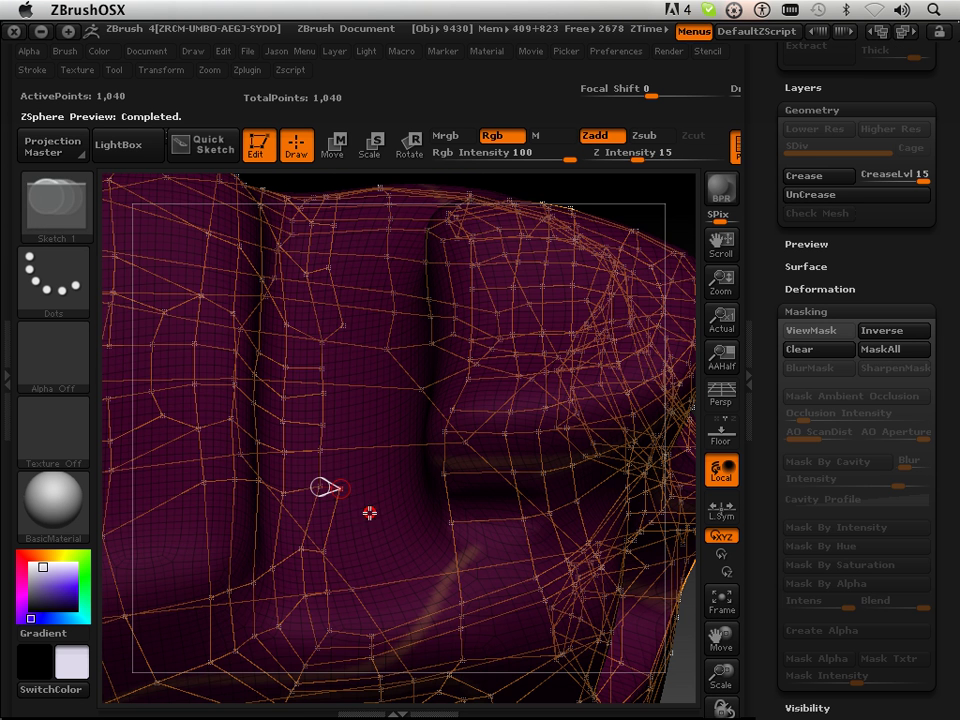
# Step: Add another point to the hole's border column and connect it to the strip-edge vertex beside it
pyautogui.press('shift')
pyautogui.press('a')
pyautogui.press('a')
pyautogui.press('shift')
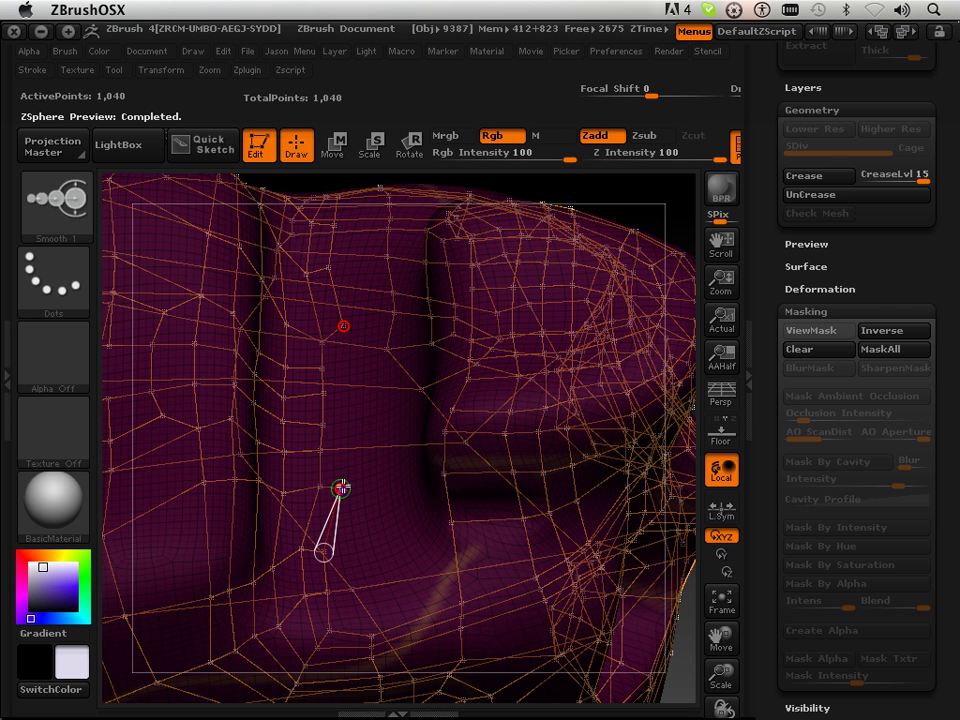
pyautogui.press('shift')
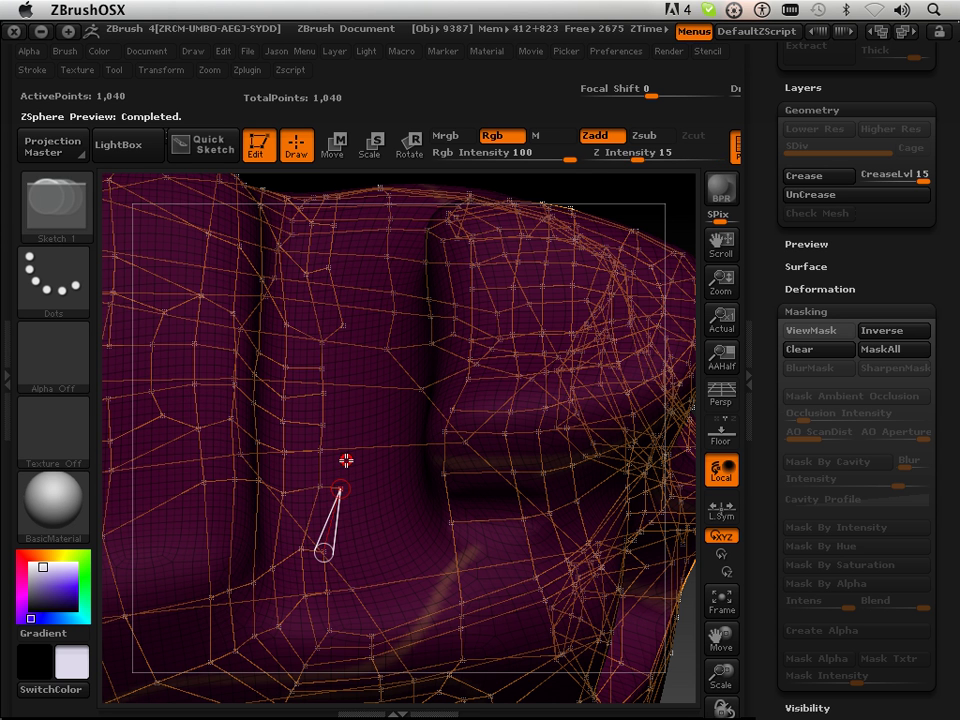
pyautogui.click(346, 460)
pyautogui.press('shift')
pyautogui.click(320, 450)
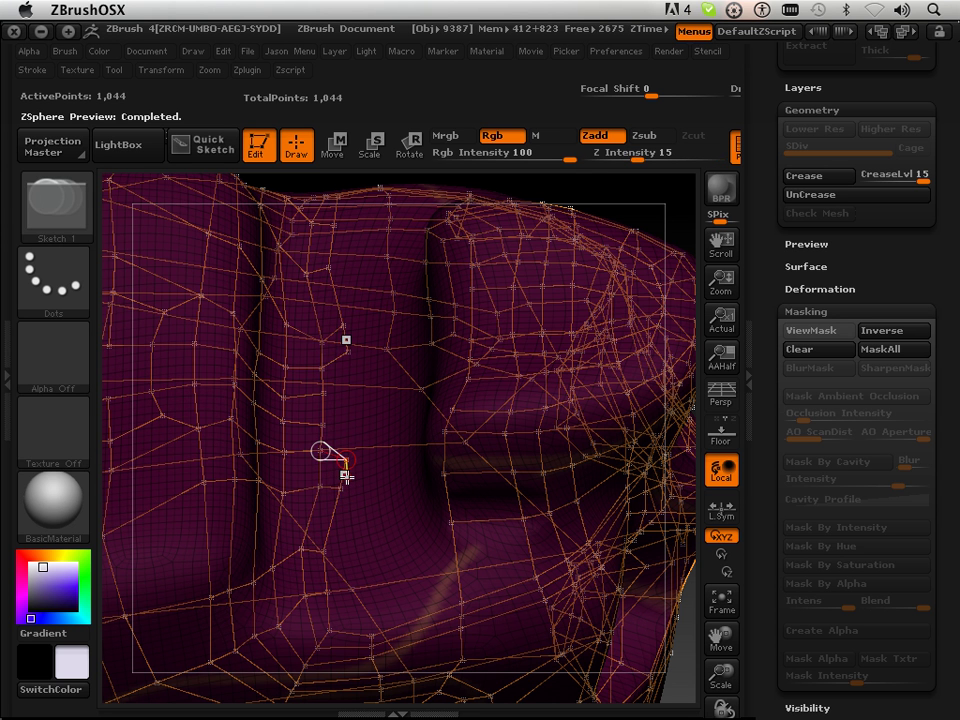
# Step: Extend the border column by one more point, link it to its mirrored counterpart, and preview the mesh
pyautogui.press('a')
pyautogui.press('a')
pyautogui.click(351, 426)
pyautogui.press('shift')
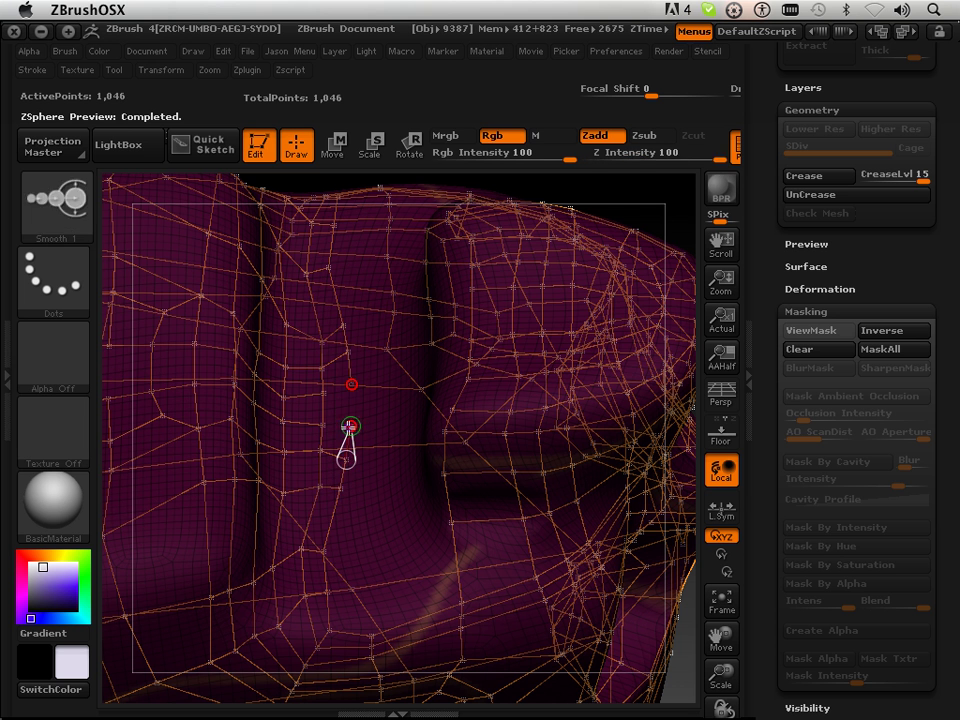
pyautogui.keyDown('shift'); pyautogui.click(353, 428); pyautogui.keyUp('shift')
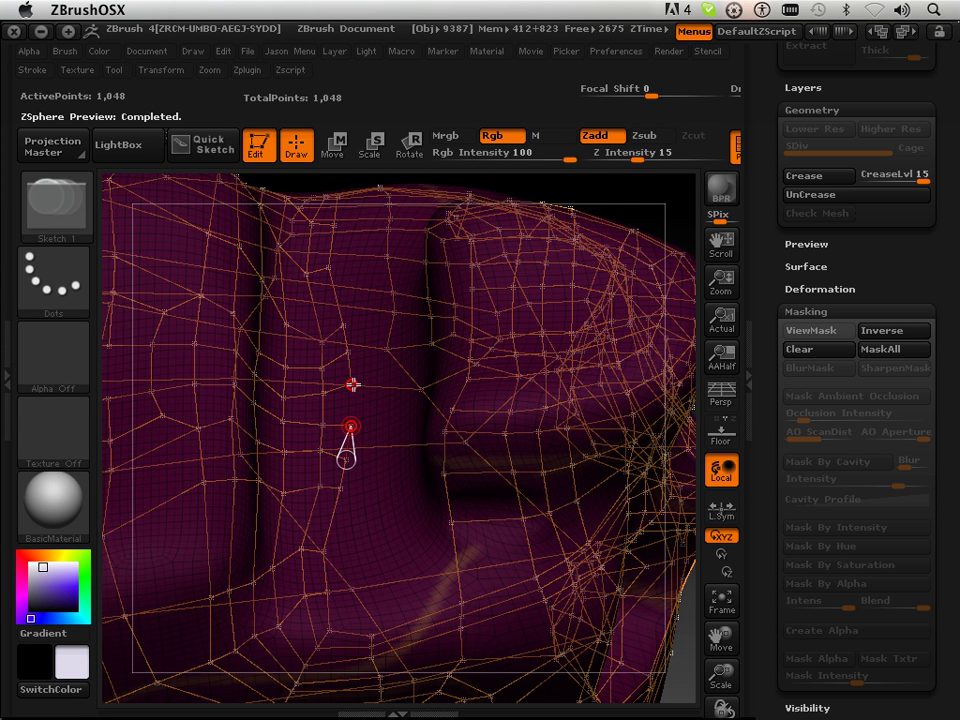
pyautogui.click(353, 386)
pyautogui.press('a')
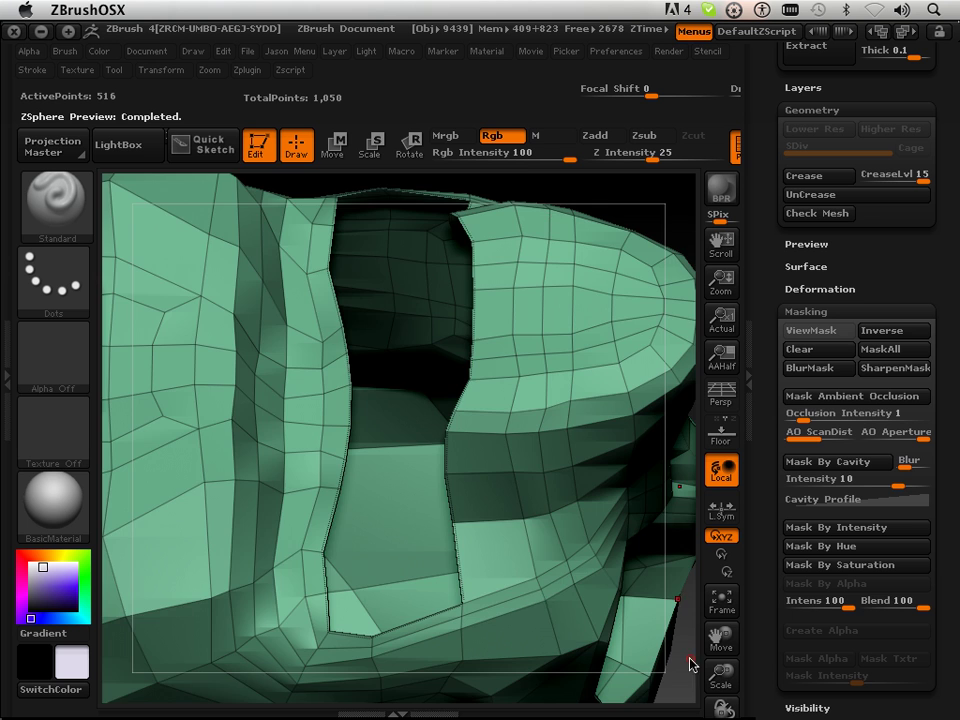
# Step: Start a second column with two points rising from the hole's lower border vertex, connecting the lower one to the first column
pyautogui.moveTo(690, 664)
pyautogui.mouseDown()
pyautogui.moveTo(686, 634)
pyautogui.moveTo(696, 665)
pyautogui.moveTo(693, 657)
pyautogui.moveTo(625, 692)
pyautogui.mouseUp()
pyautogui.press('a')
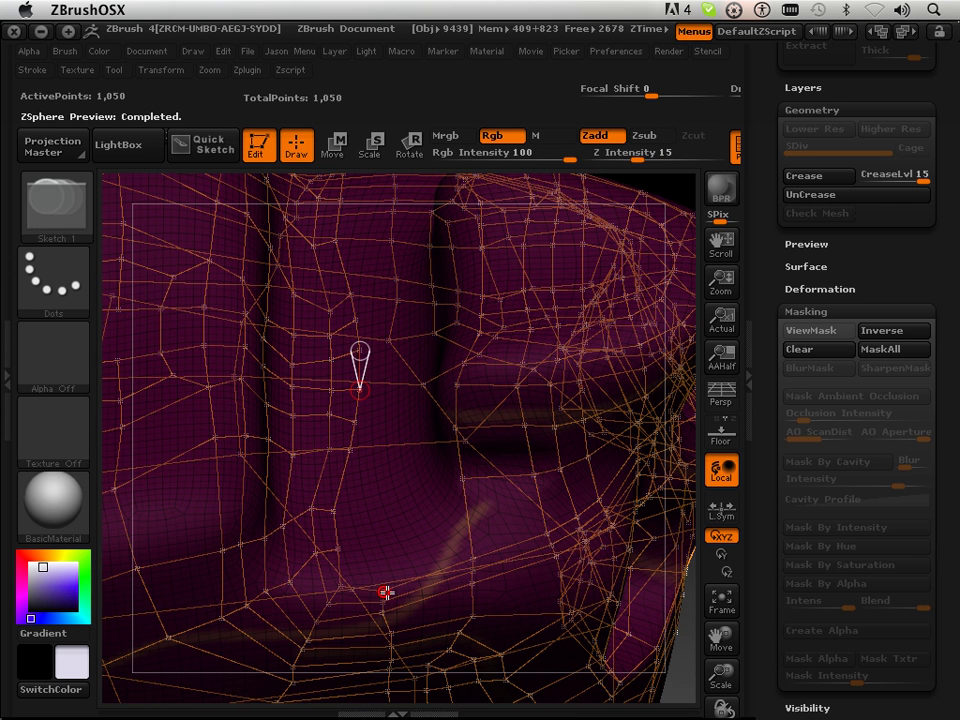
pyautogui.keyDown('shift'); pyautogui.click(386, 593); pyautogui.keyUp('shift')
pyautogui.click(381, 551)
pyautogui.keyDown('shift'); pyautogui.click(381, 551); pyautogui.keyUp('shift')
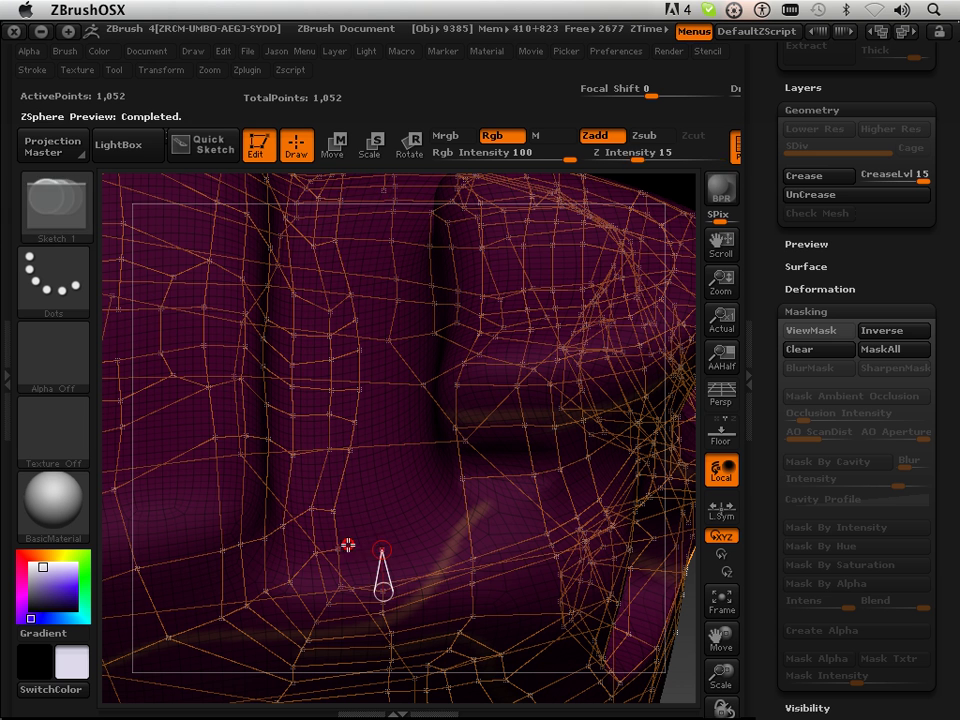
pyautogui.moveTo(336, 546)
pyautogui.mouseDown()
pyautogui.moveTo(380, 549)
pyautogui.moveTo(381, 512)
pyautogui.mouseUp()
pyautogui.click(380, 514)
pyautogui.keyDown('shift'); pyautogui.click(380, 514); pyautogui.keyUp('shift')
# Step: Add a third point to the second column, connect it to the adjacent first-column vertex, and preview the mesh
pyautogui.moveTo(385, 460); pyautogui.dragTo(385, 460)
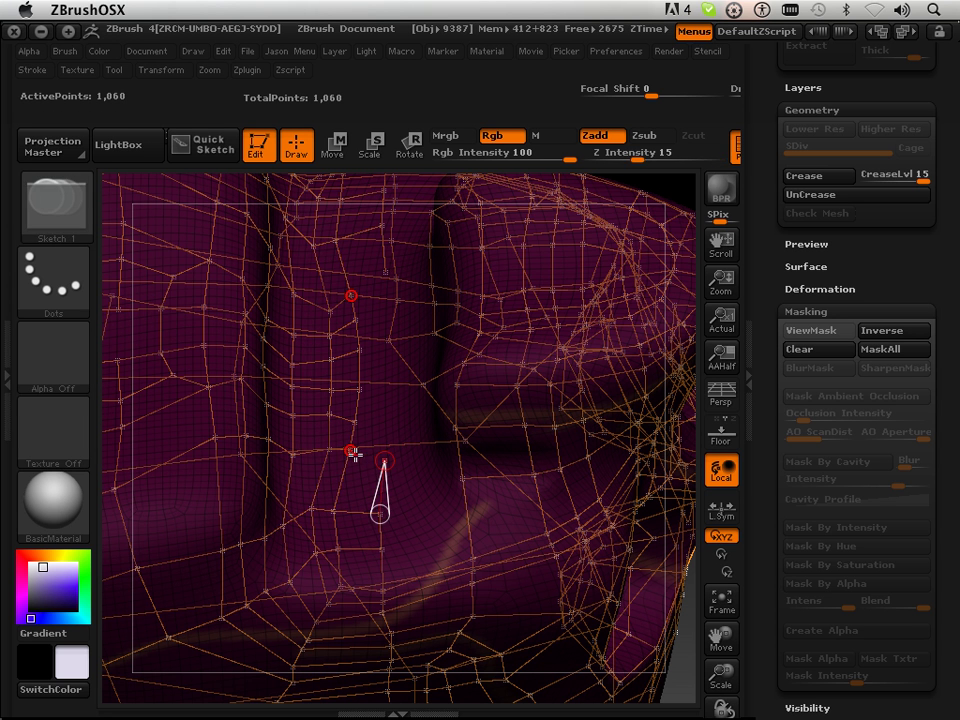
pyautogui.click(352, 453)
pyautogui.press('a')
pyautogui.press('a')
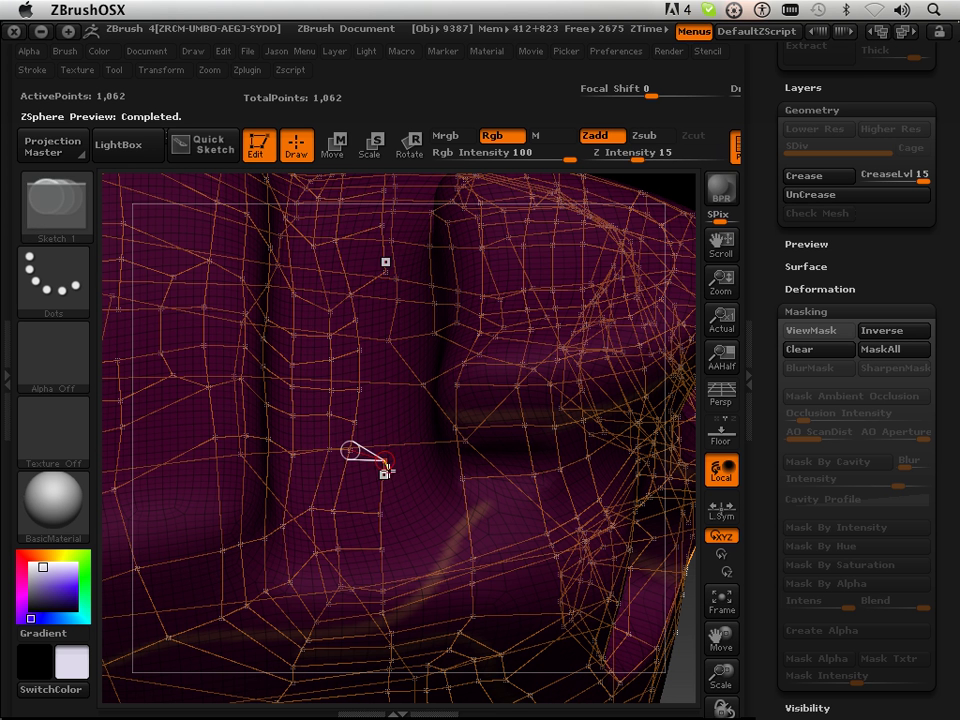
# Step: Extend the second column by two more points and connect each to the first-column vertex beside it
pyautogui.hotkey('ctrl', 'z')
pyautogui.click(390, 423)
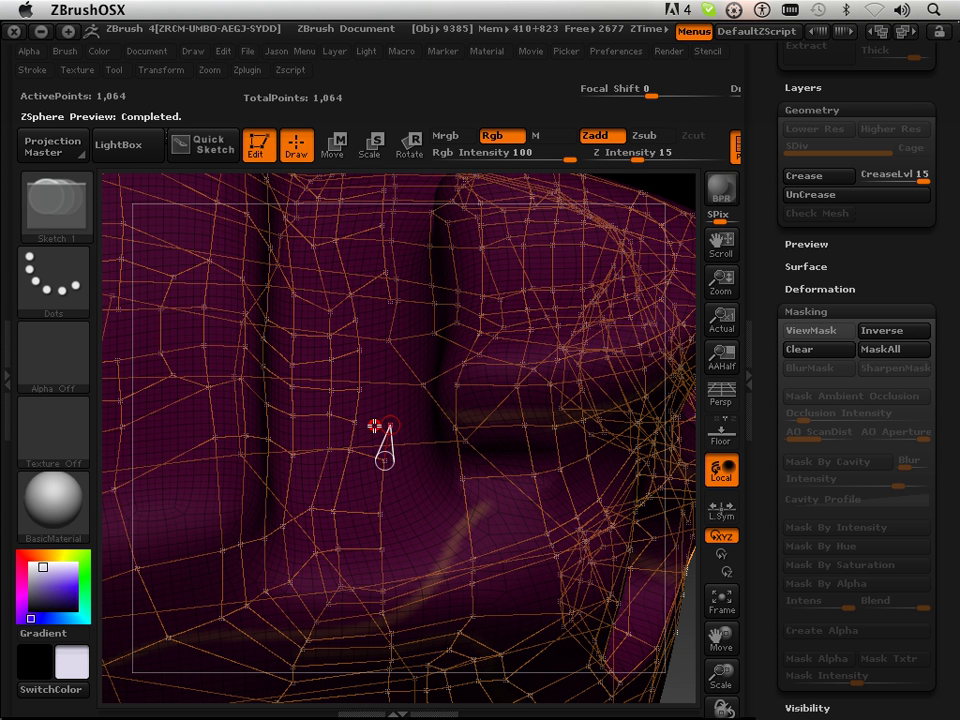
pyautogui.click(359, 425)
pyautogui.keyDown('ctrl'); pyautogui.click(391, 423); pyautogui.keyUp('ctrl')
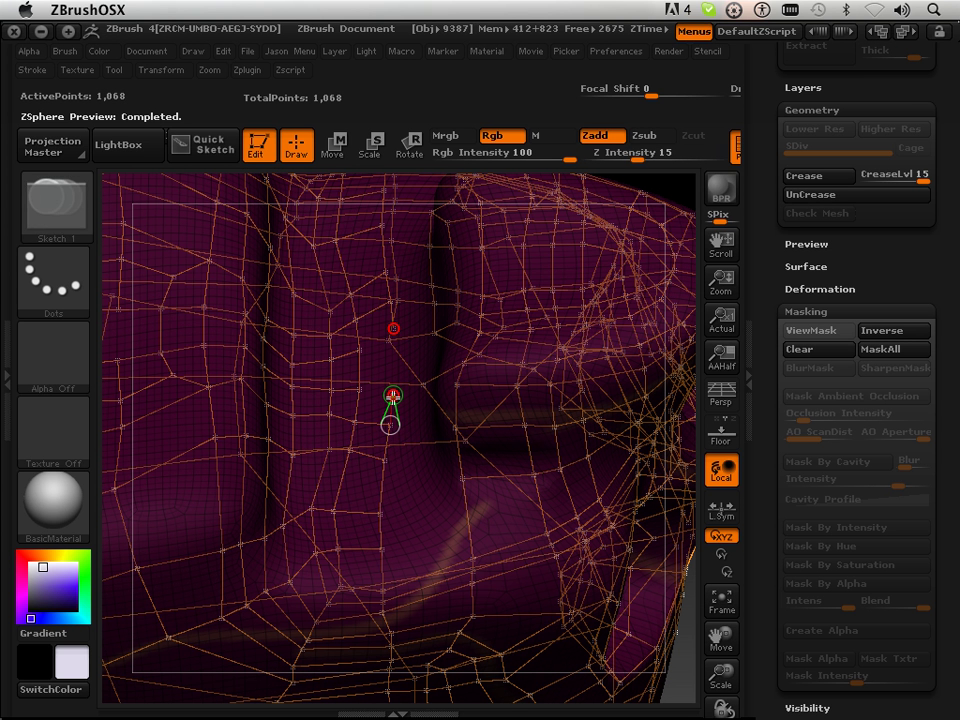
pyautogui.click(364, 391)
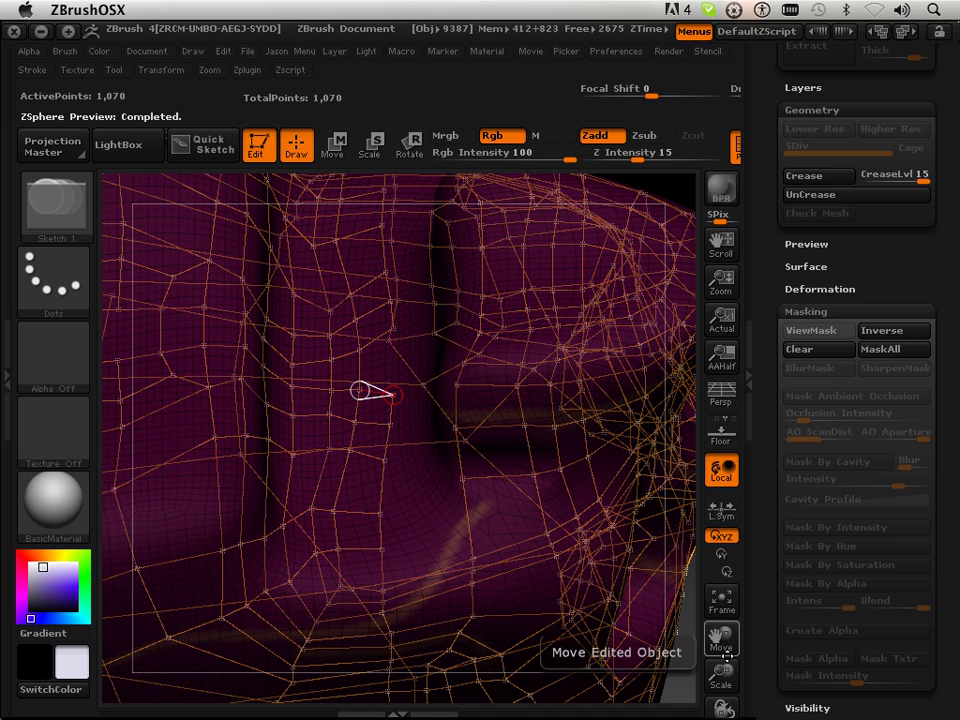
# Step: Link the second column's end point to its mirrored counterpart across the middle and preview the resulting mesh
pyautogui.moveTo(720, 638); pyautogui.dragTo(626, 624)
pyautogui.moveTo(574, 590); pyautogui.dragTo(325, 431)
pyautogui.click(225, 380)
pyautogui.keyDown('ctrl'); pyautogui.click(225, 380); pyautogui.keyUp('ctrl')
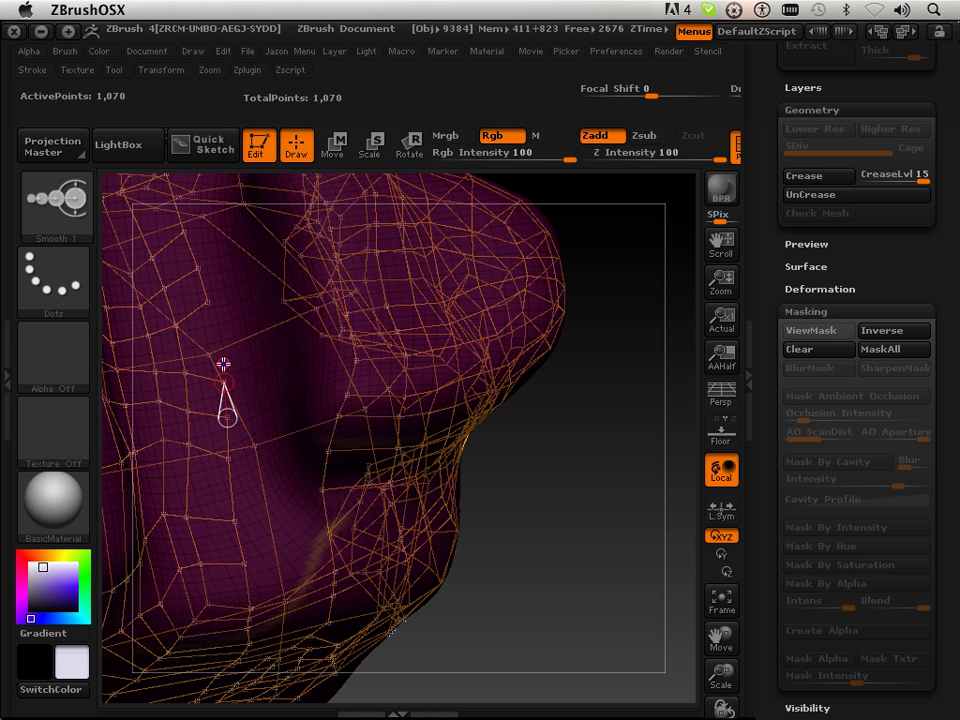
pyautogui.click(209, 304)
pyautogui.press('a')
pyautogui.press('a')
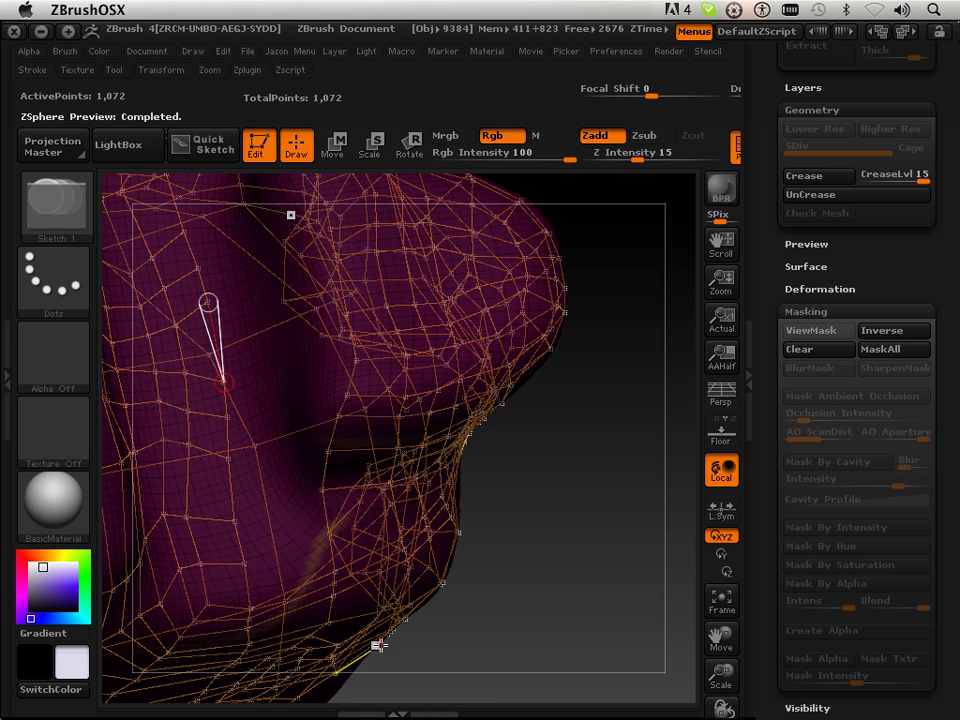
pyautogui.moveTo(587, 636); pyautogui.dragTo(567, 617)
pyautogui.press('a')
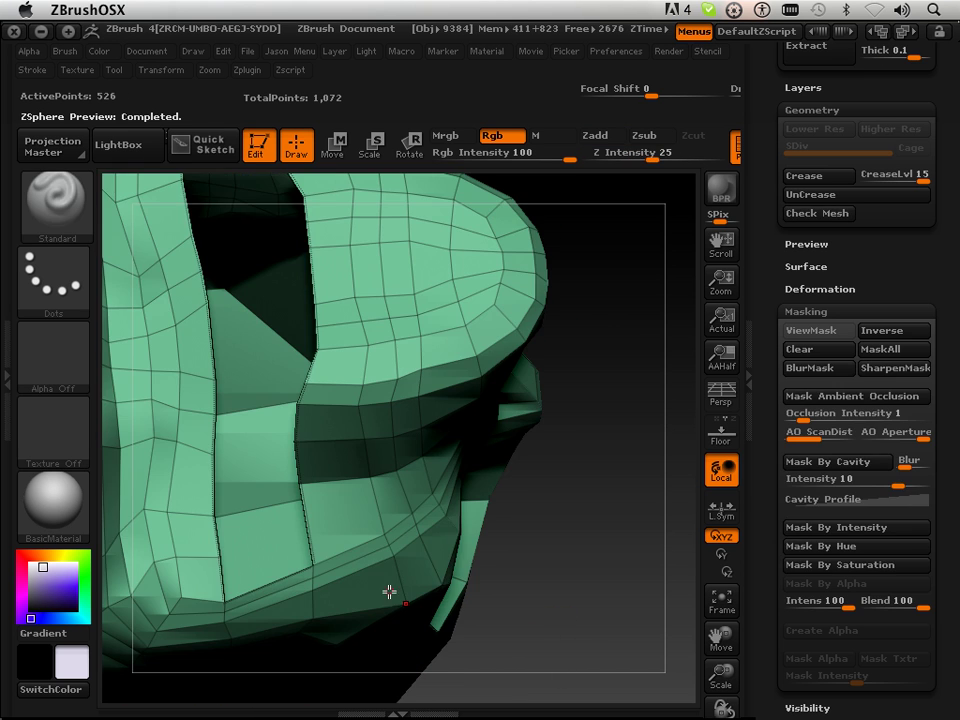
pyautogui.press('a')
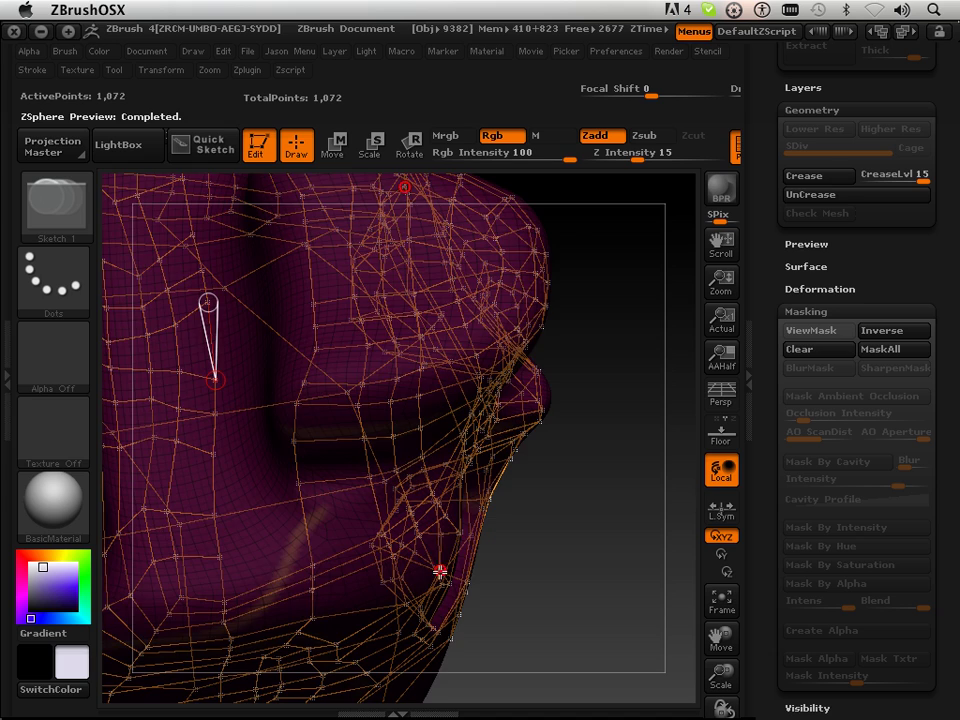
# Step: Extend a new point into the groove from the strip vertex at the far end of the hole
pyautogui.moveTo(440, 571); pyautogui.dragTo(606, 615)
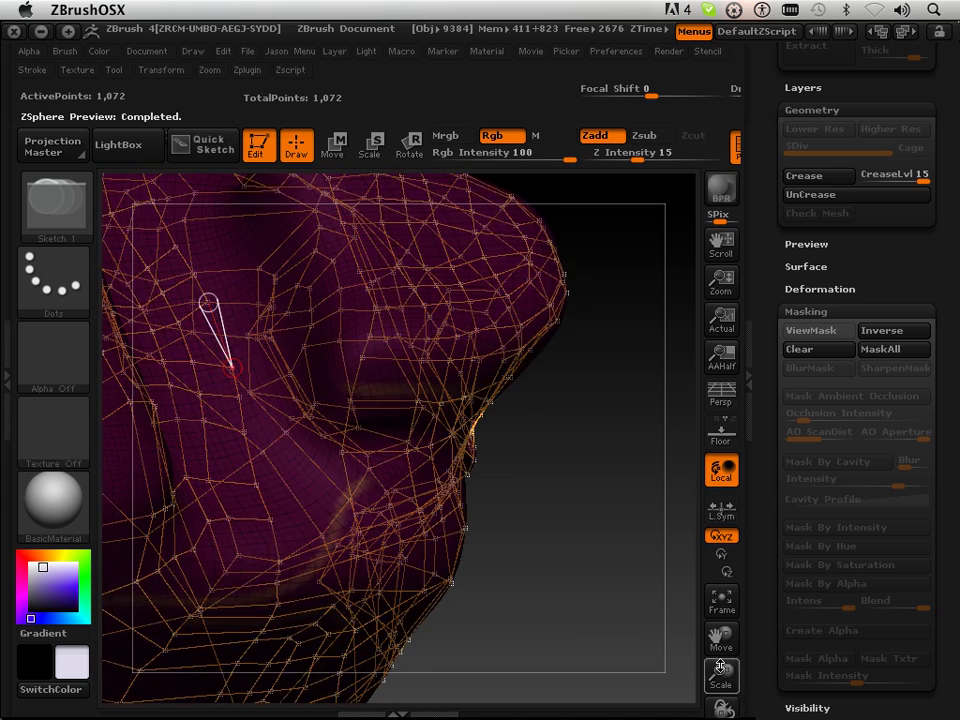
pyautogui.moveTo(720, 667); pyautogui.dragTo(656, 606)
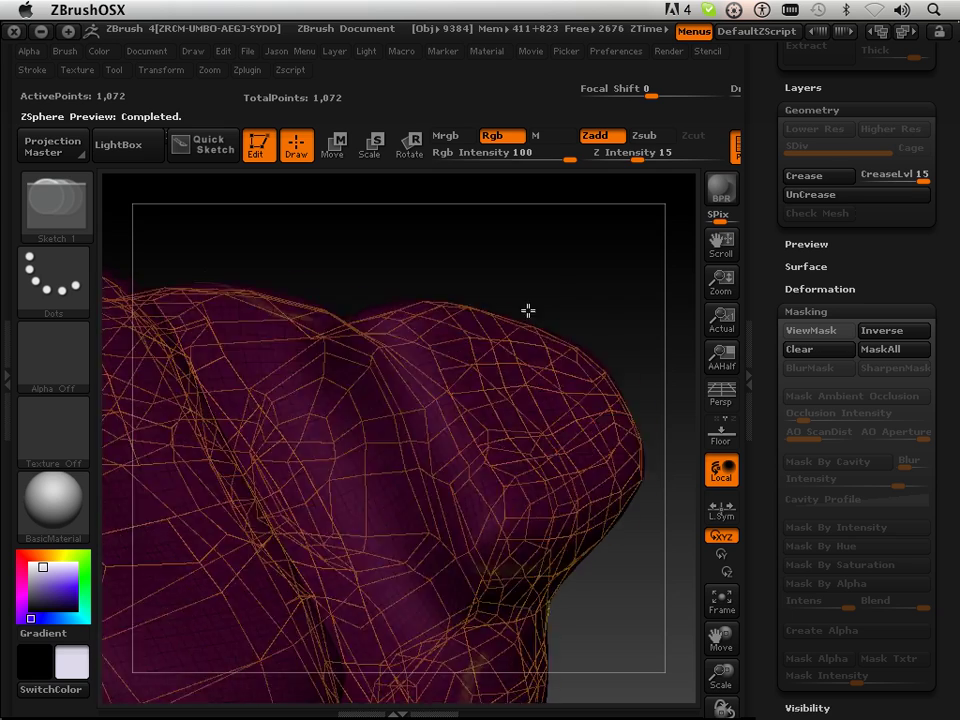
pyautogui.moveTo(528, 311)
pyautogui.mouseDown()
pyautogui.moveTo(544, 386)
pyautogui.moveTo(340, 317)
pyautogui.mouseUp()
pyautogui.press('shift')
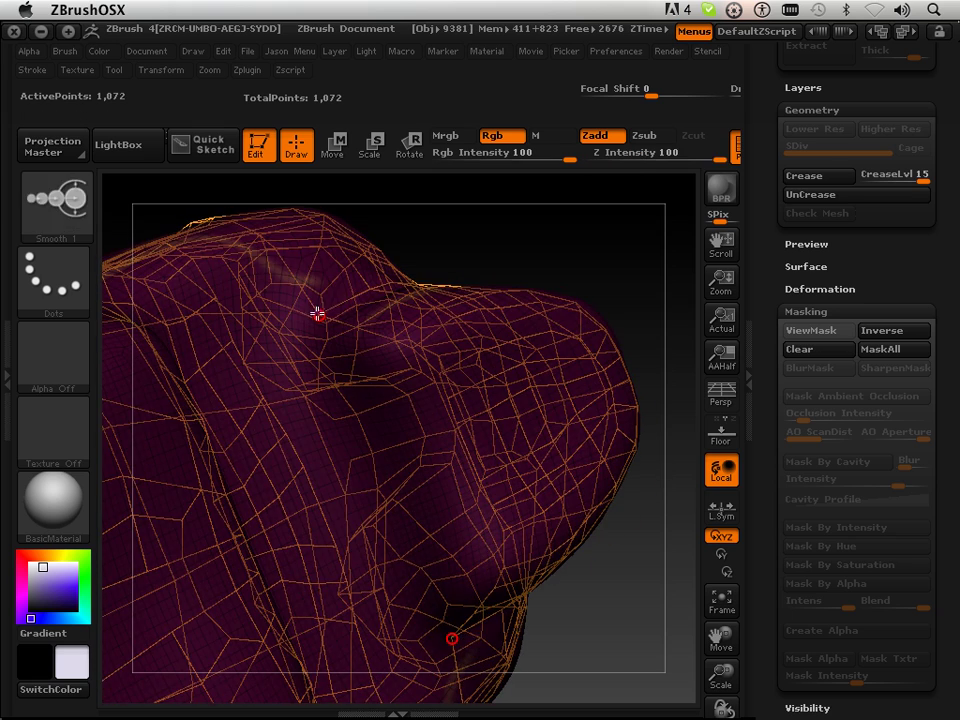
pyautogui.moveTo(432, 233); pyautogui.dragTo(342, 300)
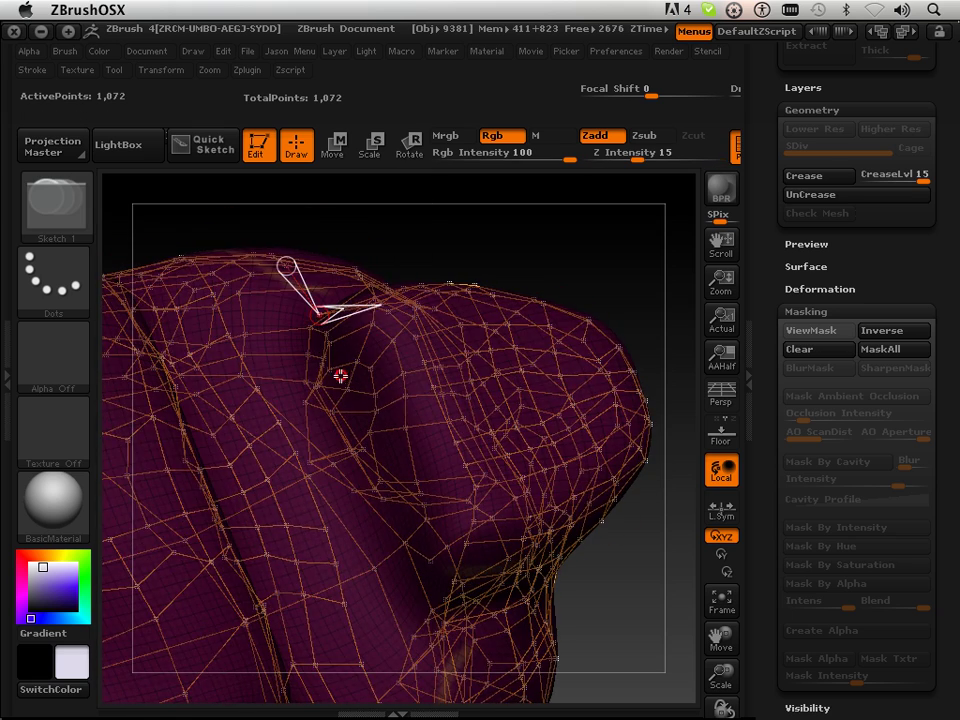
pyautogui.moveTo(467, 242)
pyautogui.mouseDown()
pyautogui.moveTo(480, 231)
pyautogui.moveTo(471, 222)
pyautogui.mouseUp()
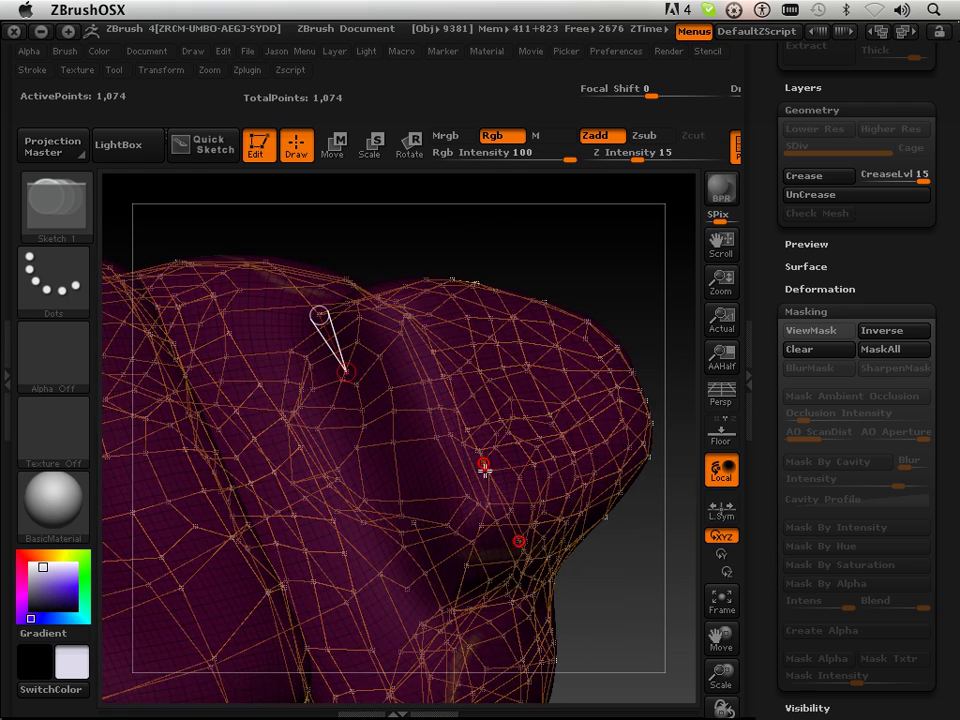
# Step: Add a point in the groove from the rounded lobe's edge vertex and link it to the neighbouring lobe vertex
pyautogui.press('shift')
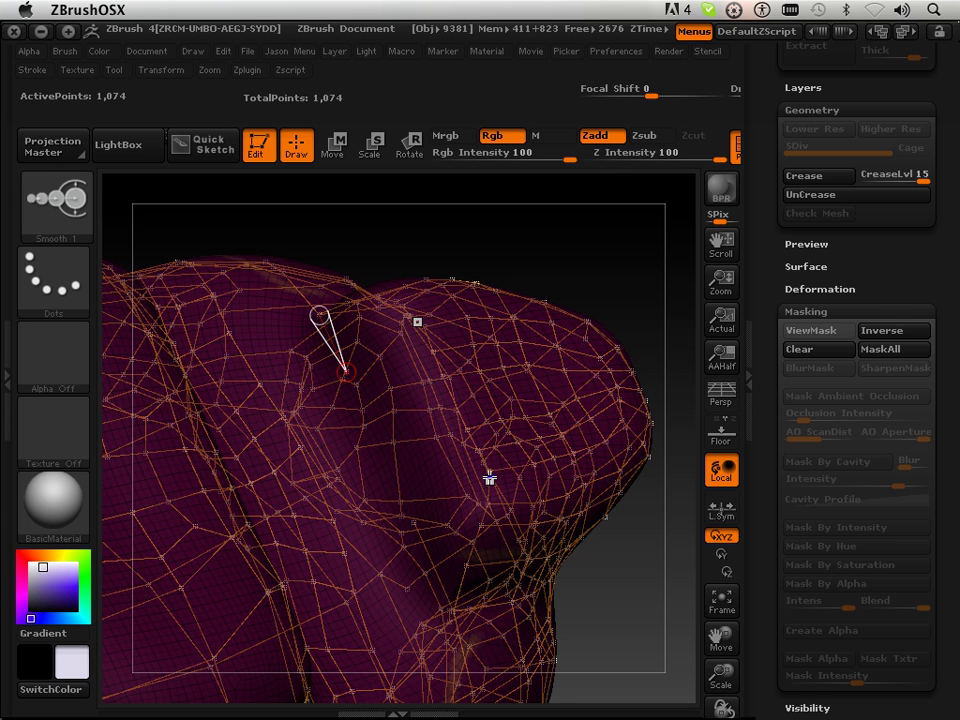
pyautogui.moveTo(650, 559)
pyautogui.mouseDown()
pyautogui.moveTo(634, 534)
pyautogui.moveTo(476, 439)
pyautogui.mouseUp()
pyautogui.press('shift')
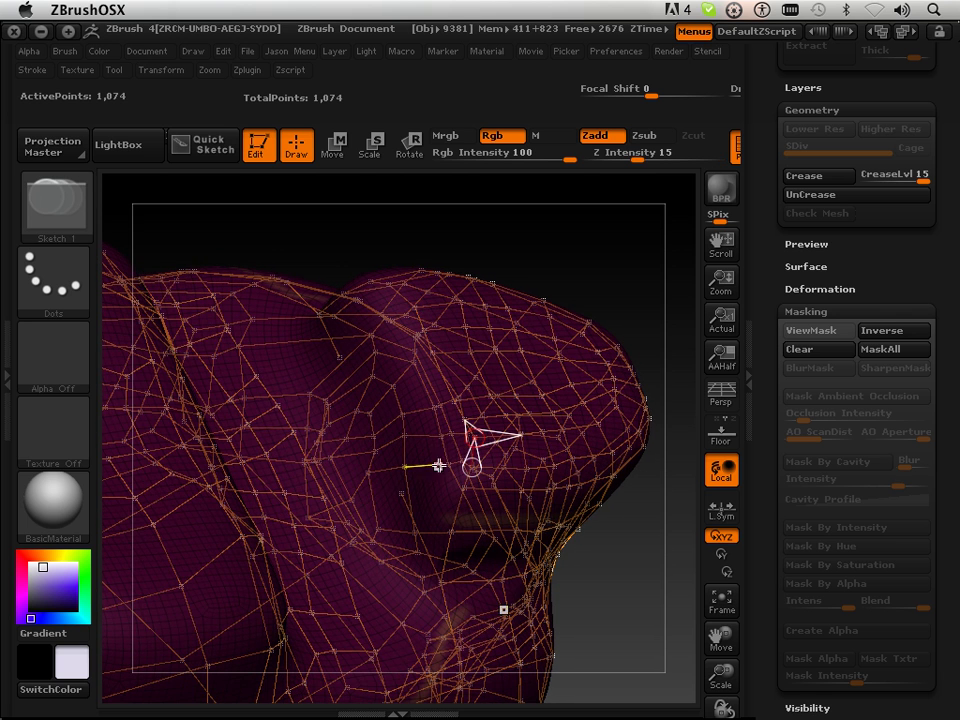
pyautogui.moveTo(615, 249)
pyautogui.mouseDown()
pyautogui.moveTo(623, 242)
pyautogui.moveTo(615, 225)
pyautogui.moveTo(619, 243)
pyautogui.mouseUp()
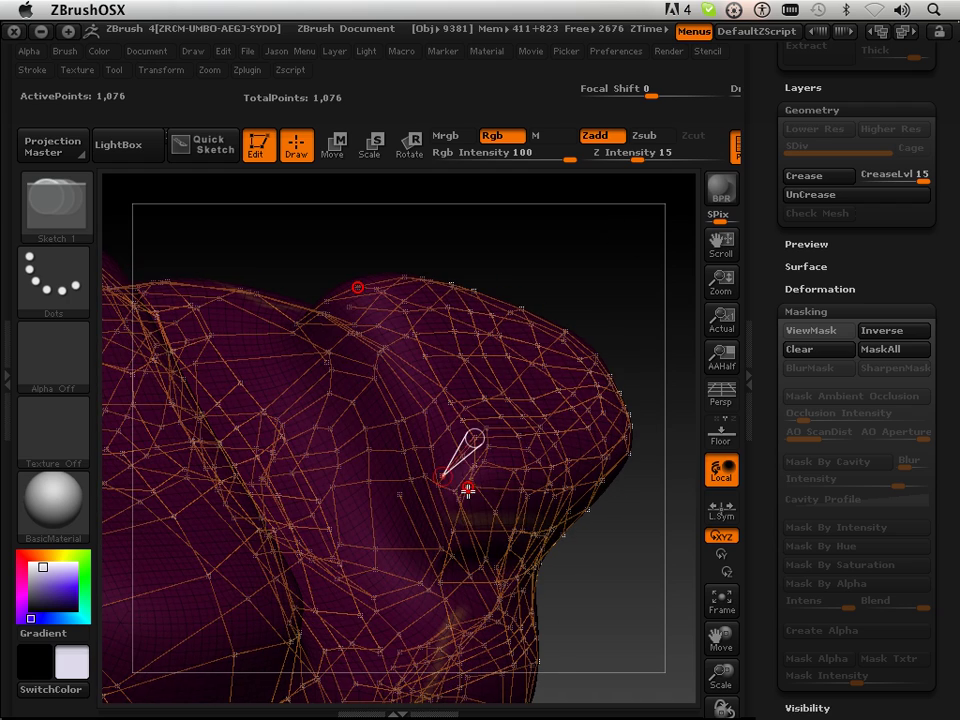
pyautogui.press('shift')
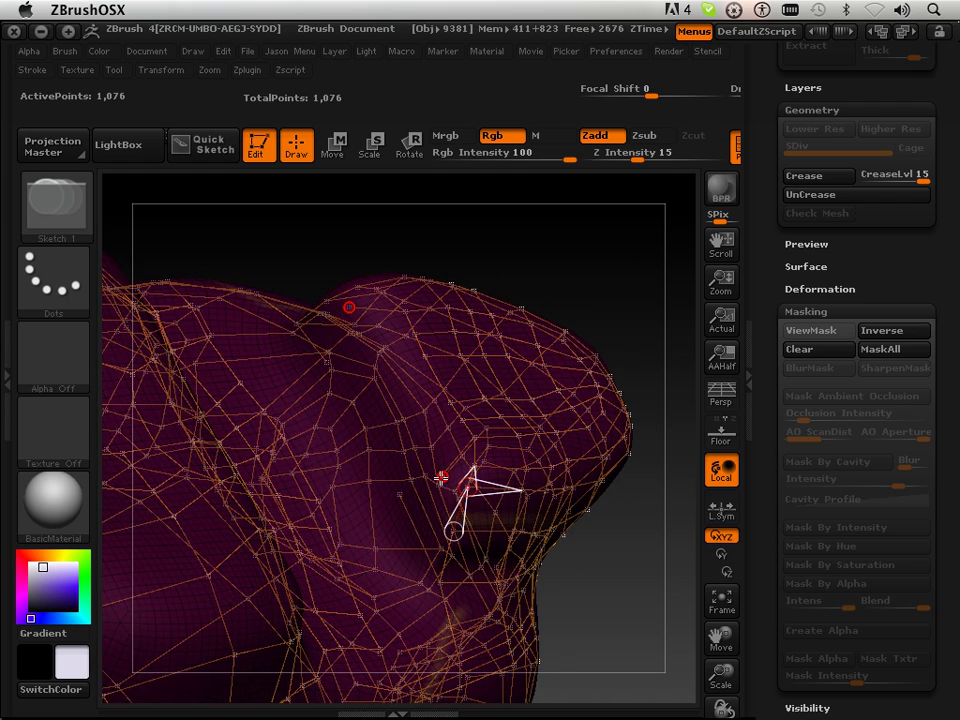
pyautogui.moveTo(446, 476)
pyautogui.mouseDown()
pyautogui.moveTo(604, 326)
pyautogui.moveTo(621, 296)
pyautogui.moveTo(616, 279)
pyautogui.moveTo(574, 313)
pyautogui.mouseUp()
pyautogui.press('shift')
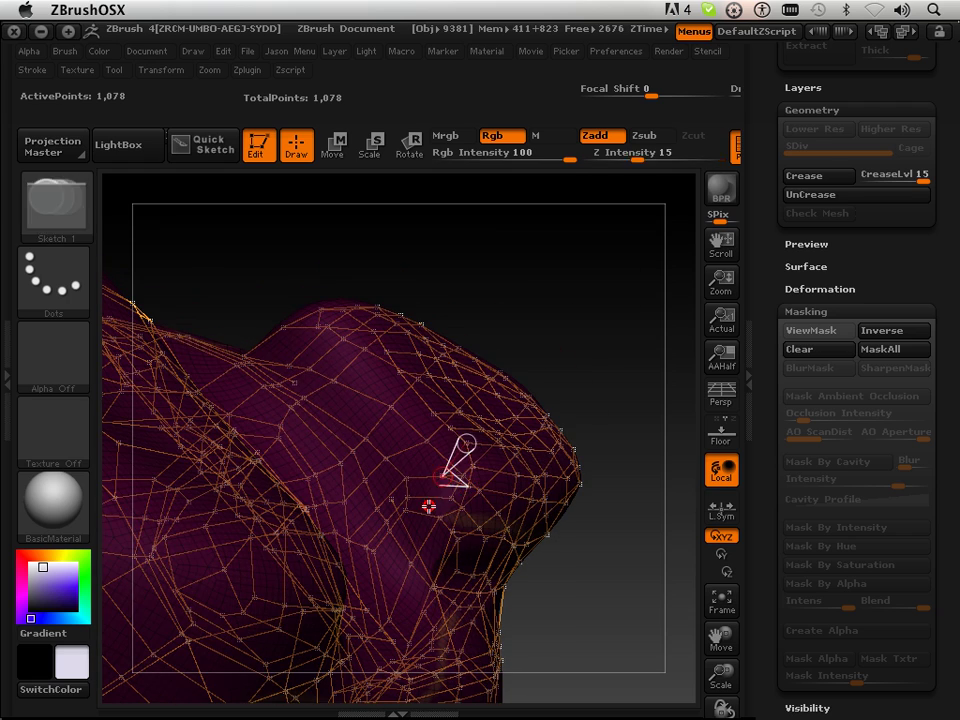
# Step: Extend another point beside the rounded lobe, connect it to the loose groove point, and preview the mesh
pyautogui.keyDown('ctrl'); pyautogui.click(428, 506); pyautogui.keyUp('ctrl')
pyautogui.moveTo(555, 390); pyautogui.dragTo(598, 290)
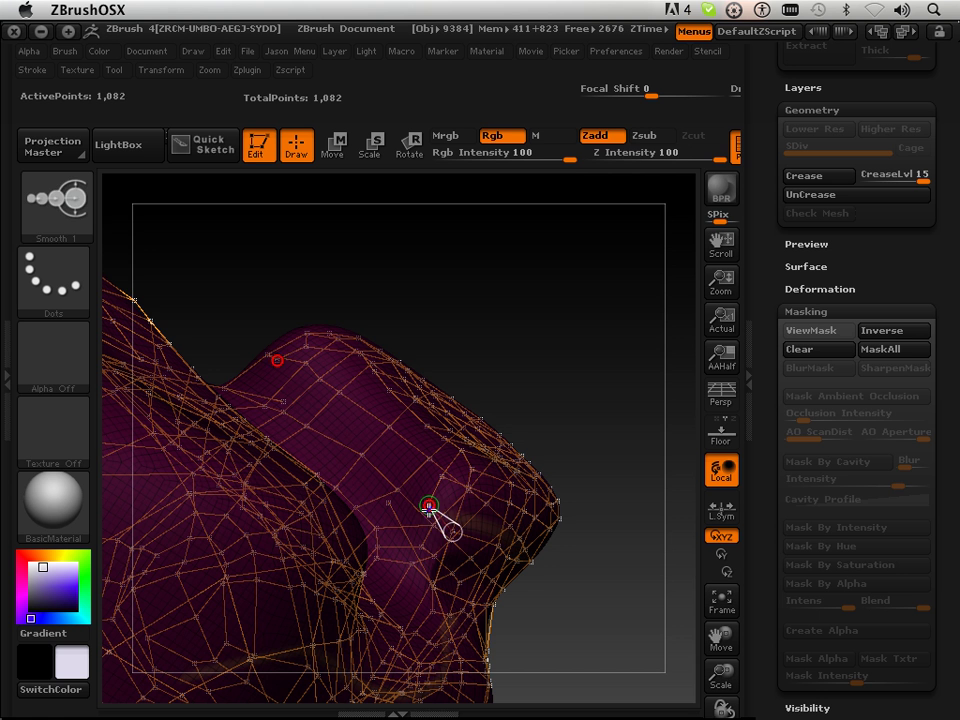
pyautogui.press('a')
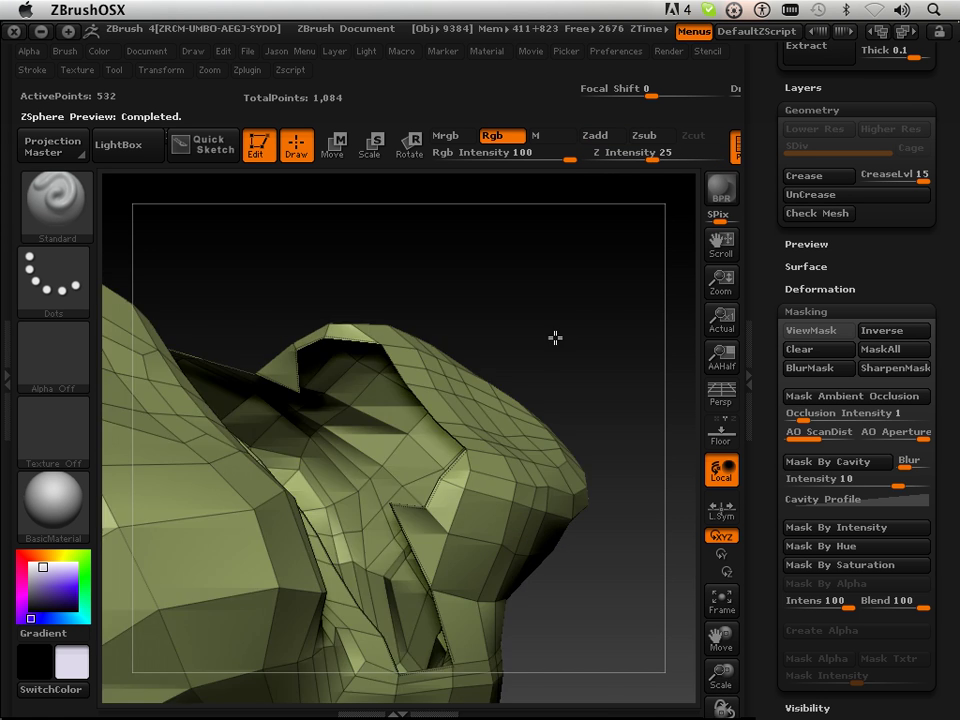
# Step: Reposition the loose groove vertex toward the lower side of the groove and preview the adjusted mesh
pyautogui.moveTo(555, 336); pyautogui.dragTo(350, 217)
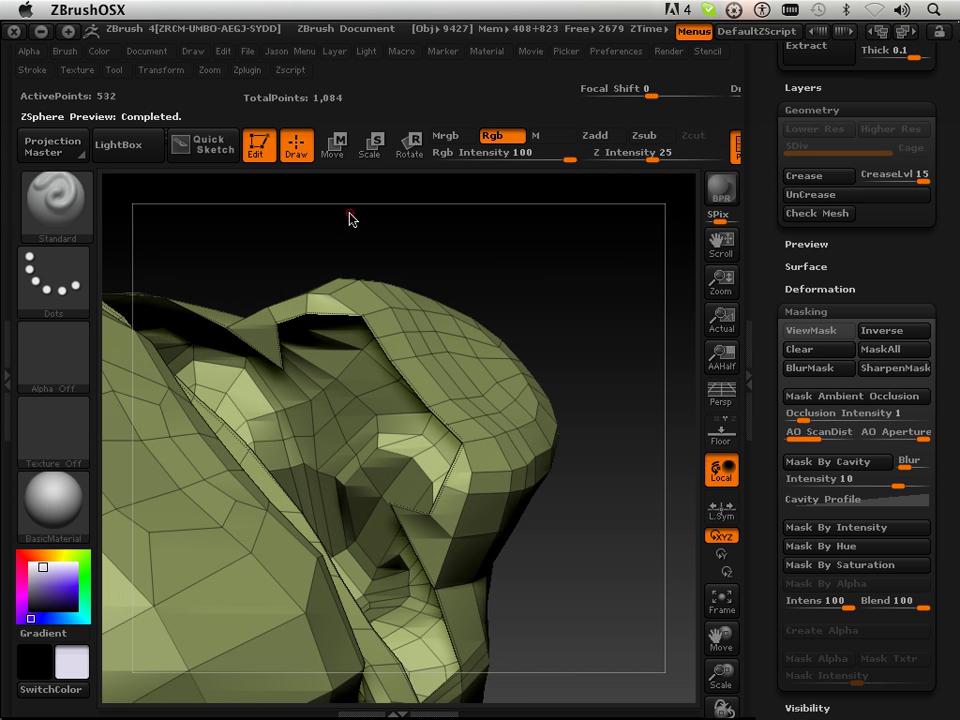
pyautogui.press('a')
pyautogui.click(338, 152)
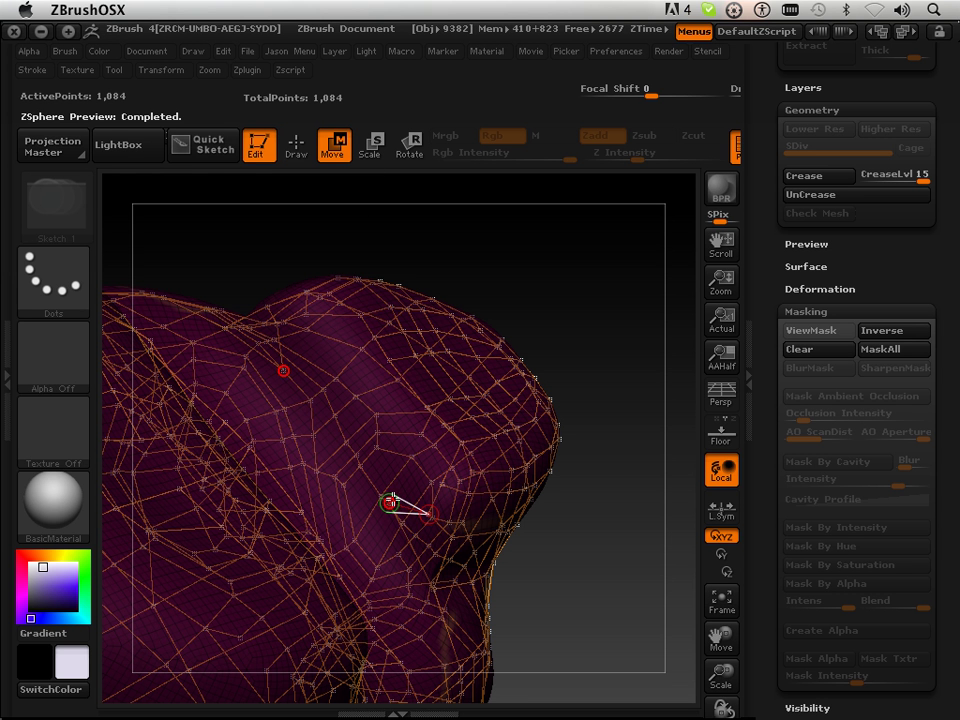
pyautogui.press('a')
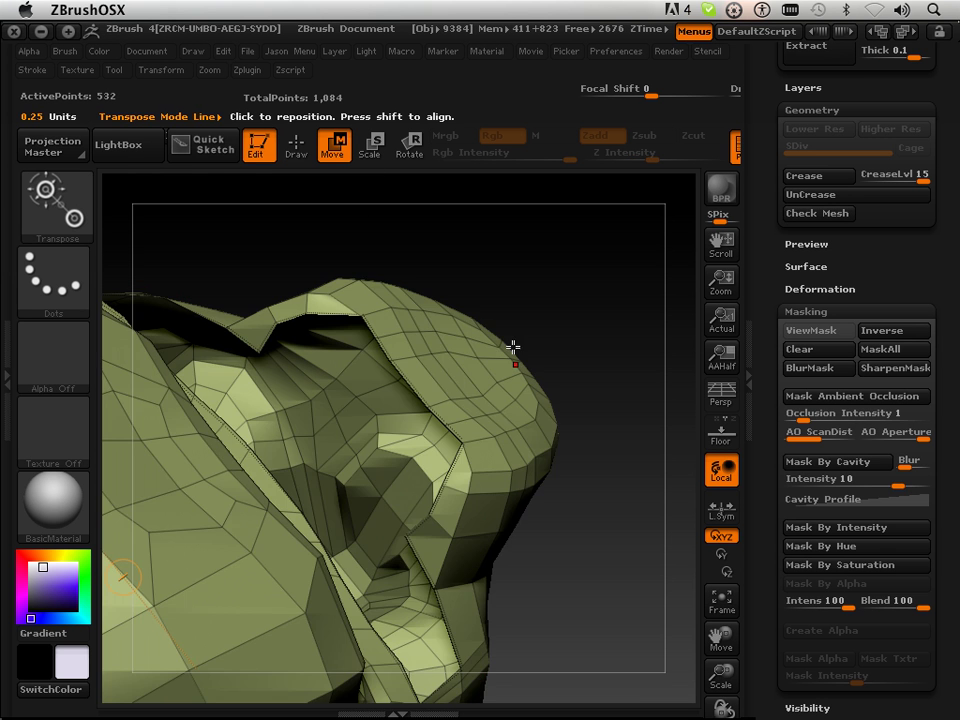
pyautogui.click(297, 148)
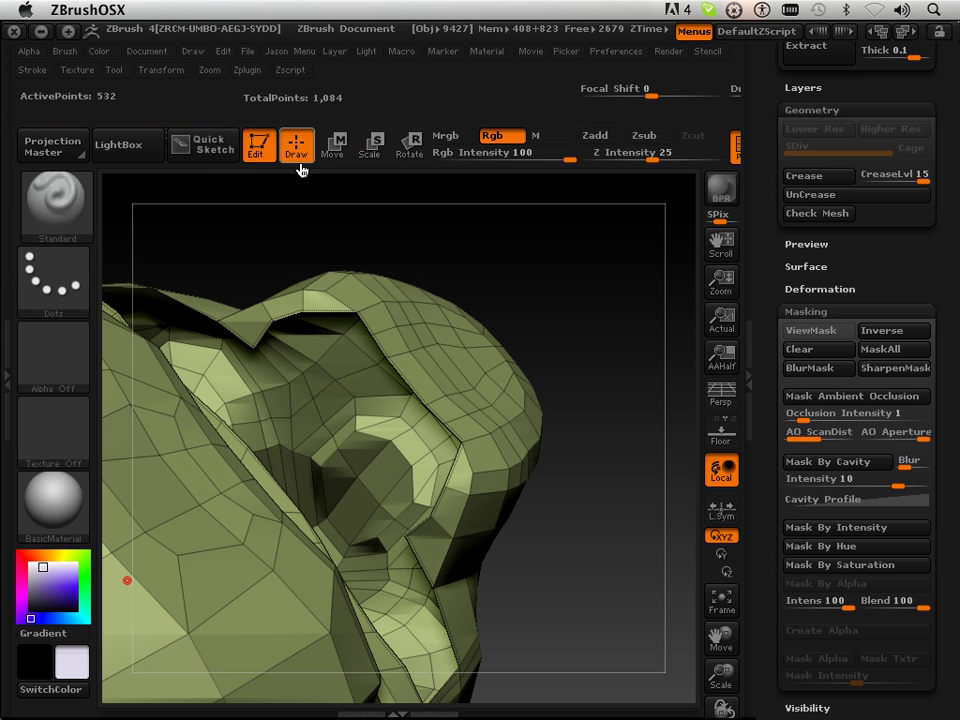
# Step: Extend new points from the rounded lobe's edge vertices into the open groove
pyautogui.press('a')
pyautogui.moveTo(541, 262)
pyautogui.mouseDown()
pyautogui.moveTo(553, 261)
pyautogui.moveTo(546, 274)
pyautogui.moveTo(488, 285)
pyautogui.mouseUp()
pyautogui.press('shift')
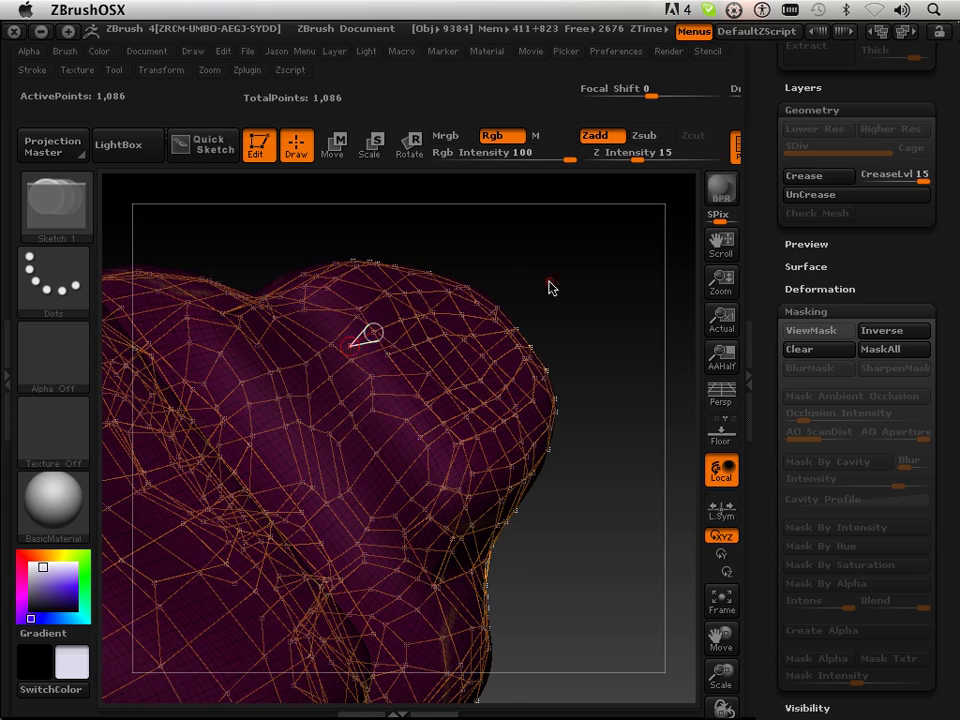
pyautogui.moveTo(549, 285)
pyautogui.mouseDown()
pyautogui.moveTo(531, 279)
pyautogui.moveTo(527, 261)
pyautogui.moveTo(431, 390)
pyautogui.mouseUp()
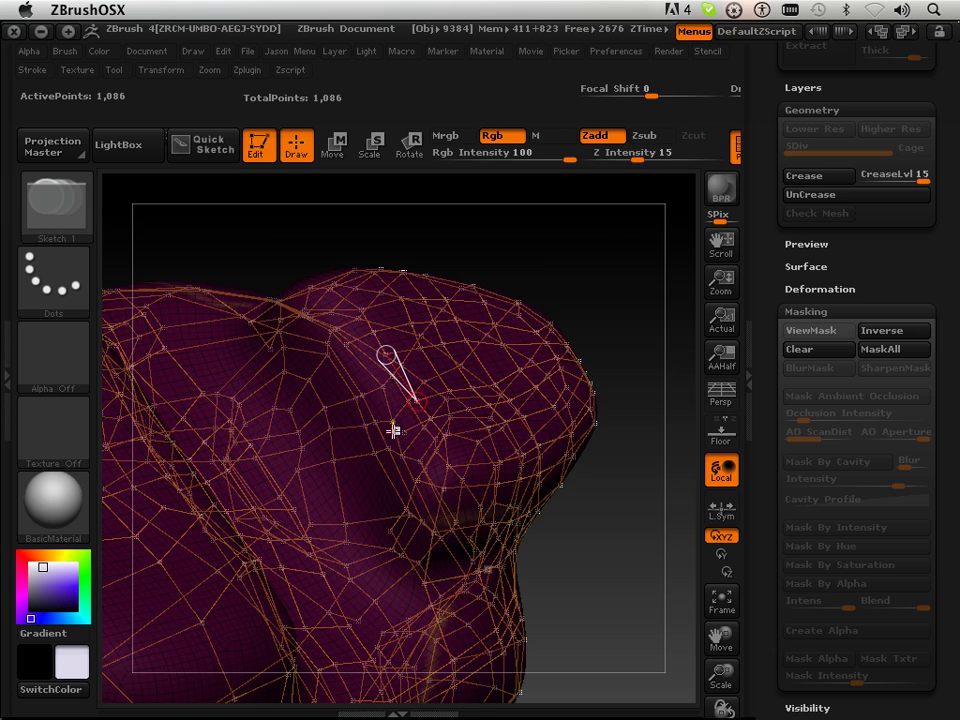
pyautogui.moveTo(475, 291)
pyautogui.mouseDown()
pyautogui.moveTo(525, 289)
pyautogui.moveTo(529, 315)
pyautogui.moveTo(534, 244)
pyautogui.moveTo(544, 255)
pyautogui.moveTo(525, 290)
pyautogui.mouseUp()
pyautogui.press('shift')
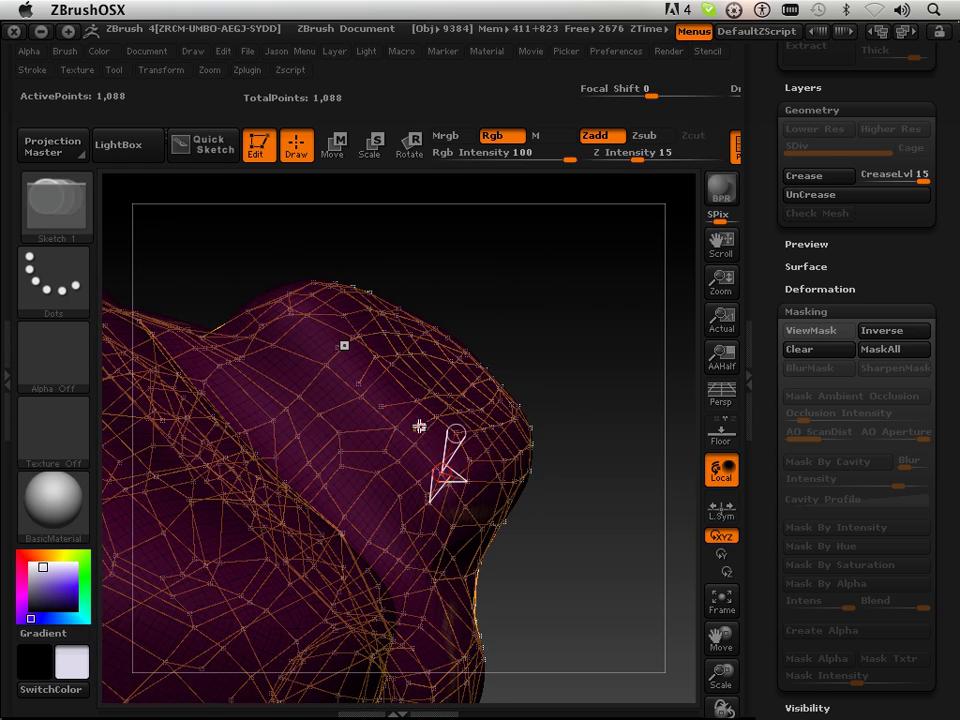
# Step: Connect the new groove points to each other along the lobe and preview the mesh
pyautogui.keyDown('shift'); pyautogui.click(415, 430); pyautogui.keyUp('shift')
pyautogui.keyDown('shift'); pyautogui.click(381, 407); pyautogui.keyUp('shift')
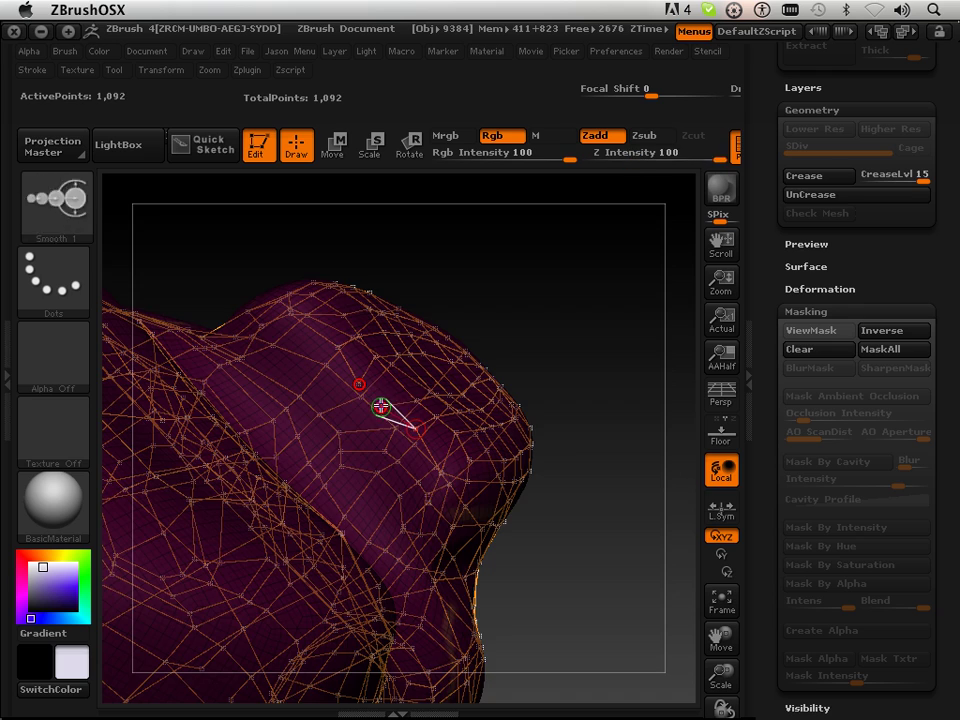
pyautogui.moveTo(520, 315)
pyautogui.mouseDown()
pyautogui.moveTo(508, 317)
pyautogui.moveTo(553, 339)
pyautogui.moveTo(540, 291)
pyautogui.moveTo(559, 330)
pyautogui.moveTo(576, 336)
pyautogui.moveTo(491, 287)
pyautogui.moveTo(506, 272)
pyautogui.mouseUp()
pyautogui.press('a')
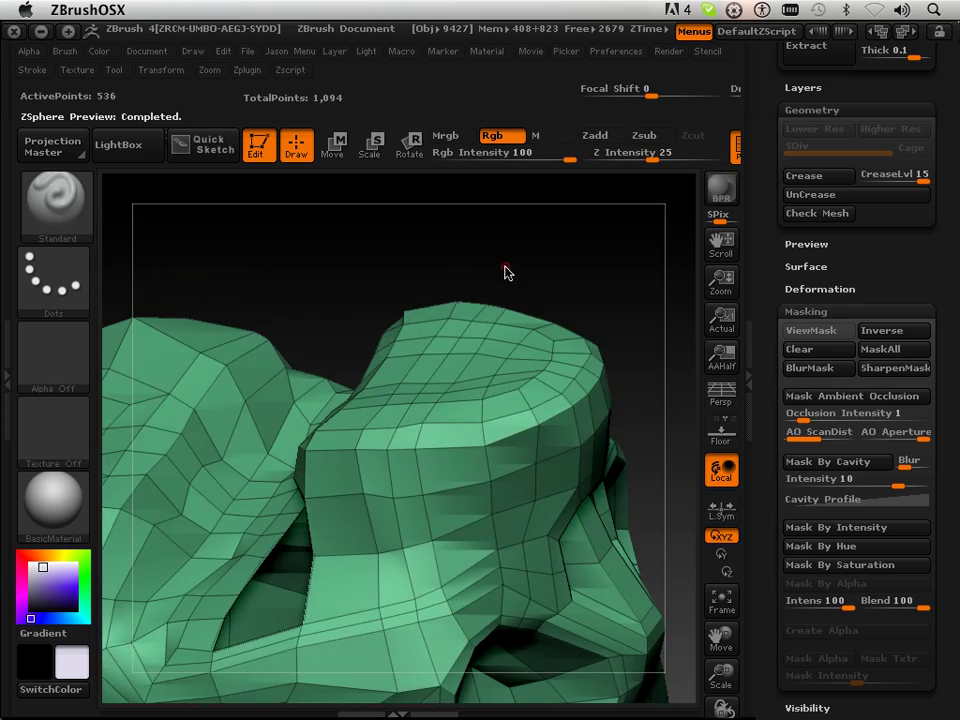